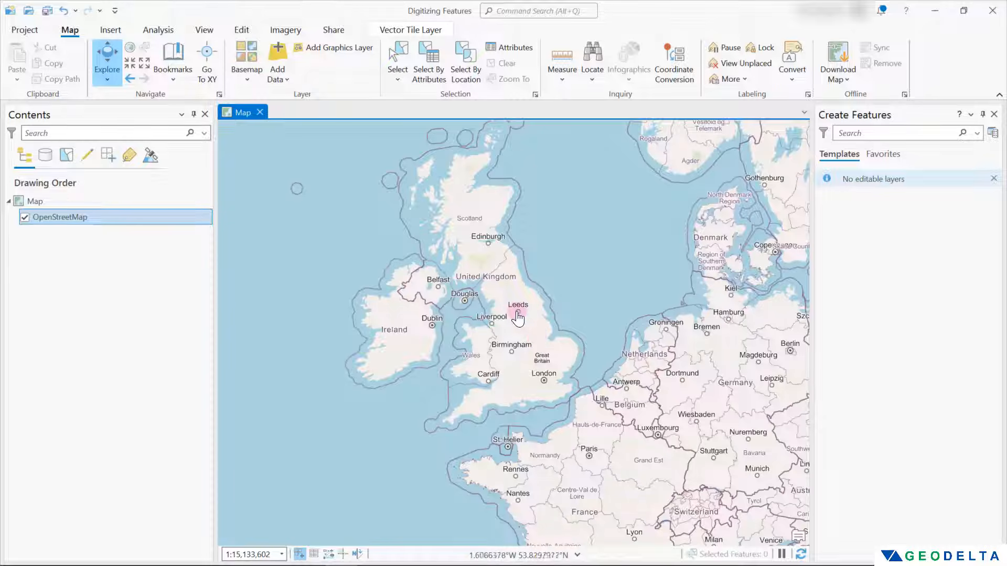
- Zoom the map in on Leeds and centre it on the Woodhouse Moor Park area at about 1:12,000
scroll(519, 314, "up", 8)
scroll(520, 315, "up", 6)
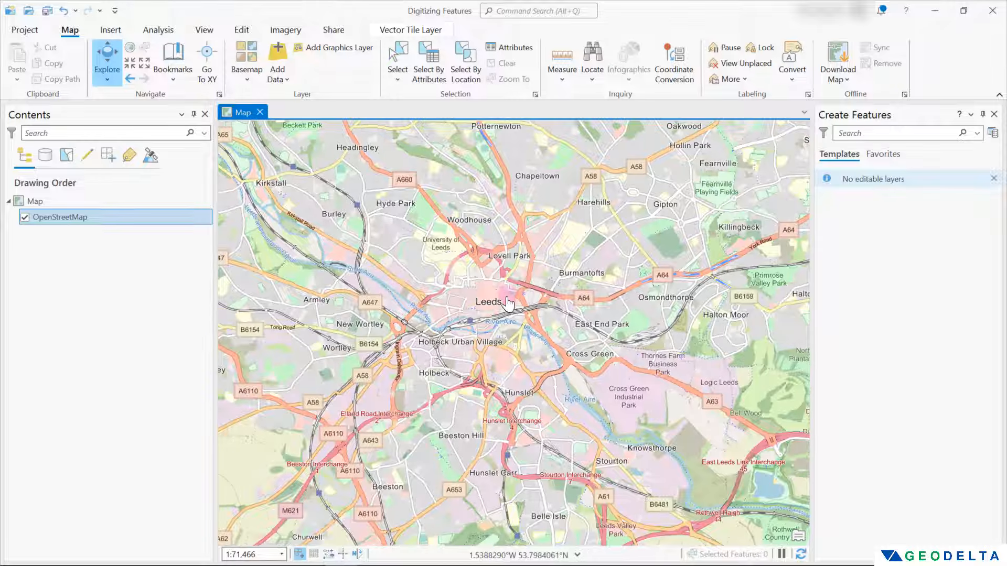
scroll(505, 310, "up", 2)
scroll(556, 296, "up", 4)
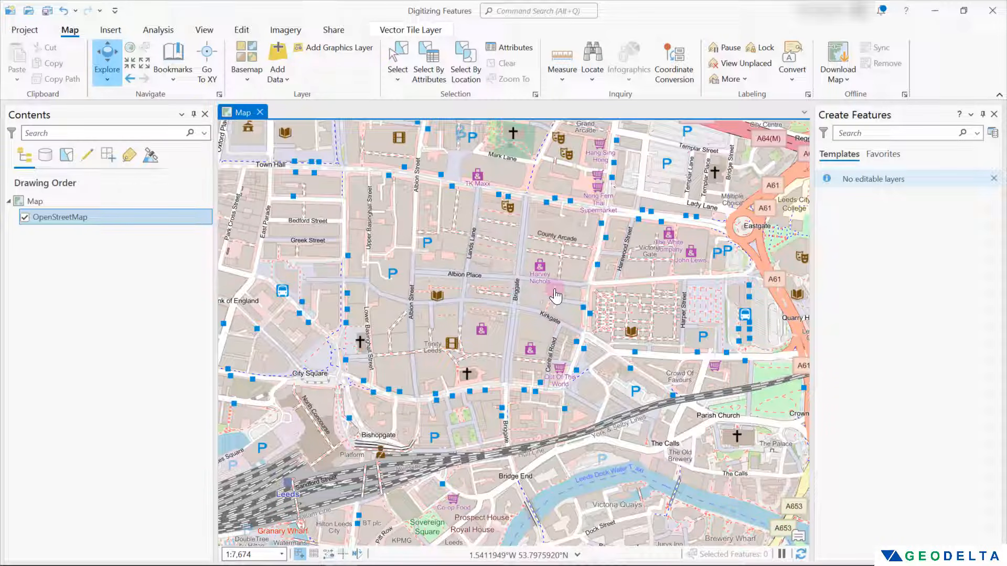
scroll(558, 294, "down", 1)
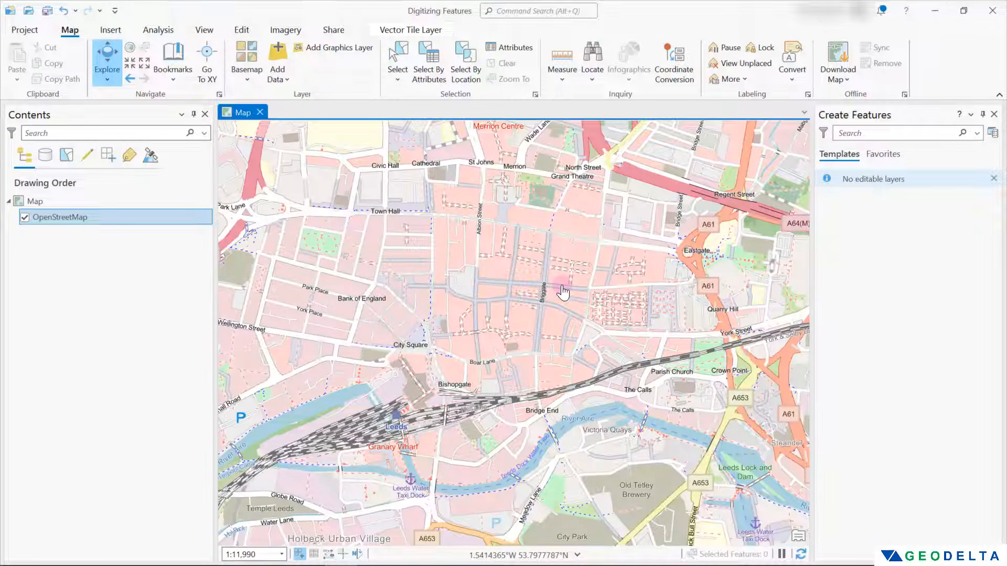
left_click_drag(564, 292, 477, 420)
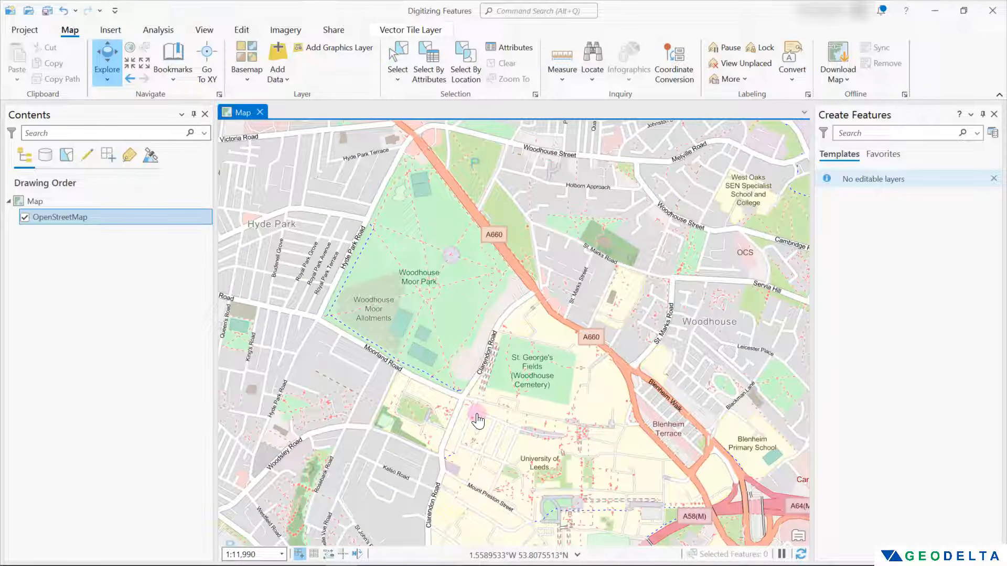
left_click_drag(477, 420, 495, 447)
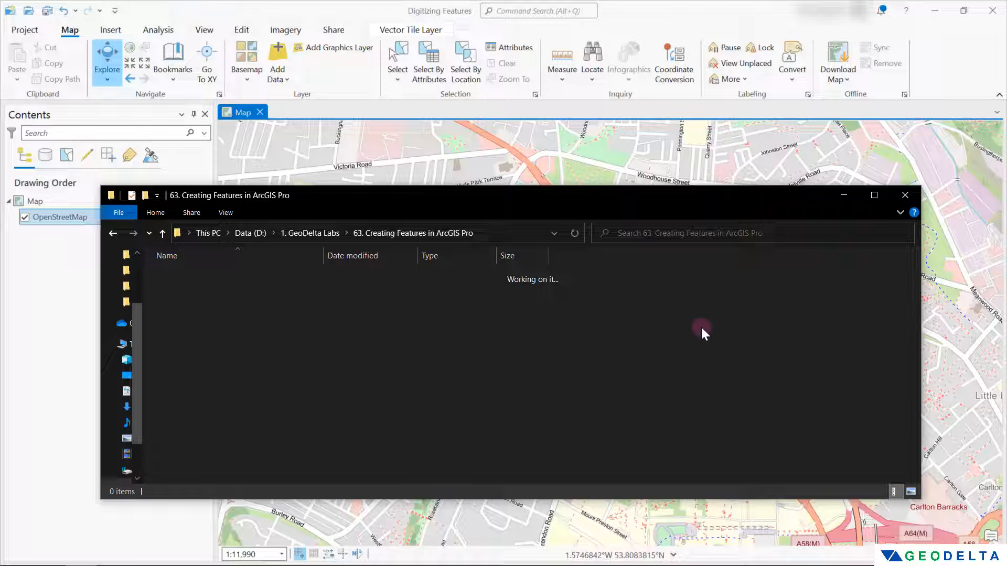
- Return to the map project and add a folder connection to "63. Creating Features in ArcGIS Pro" inside 1. GeoDelta Labs
key("alt+Tab")
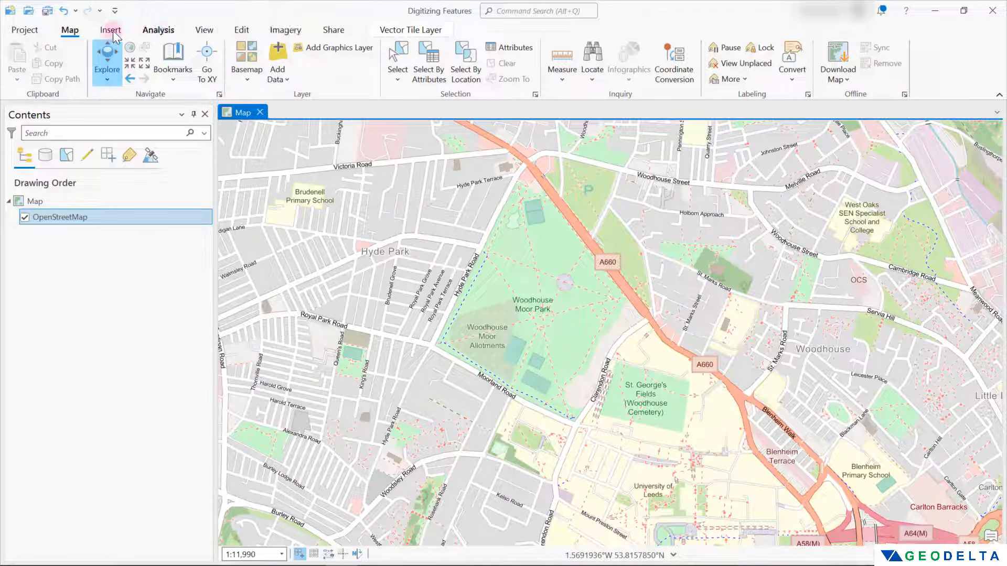
left_click(202, 32)
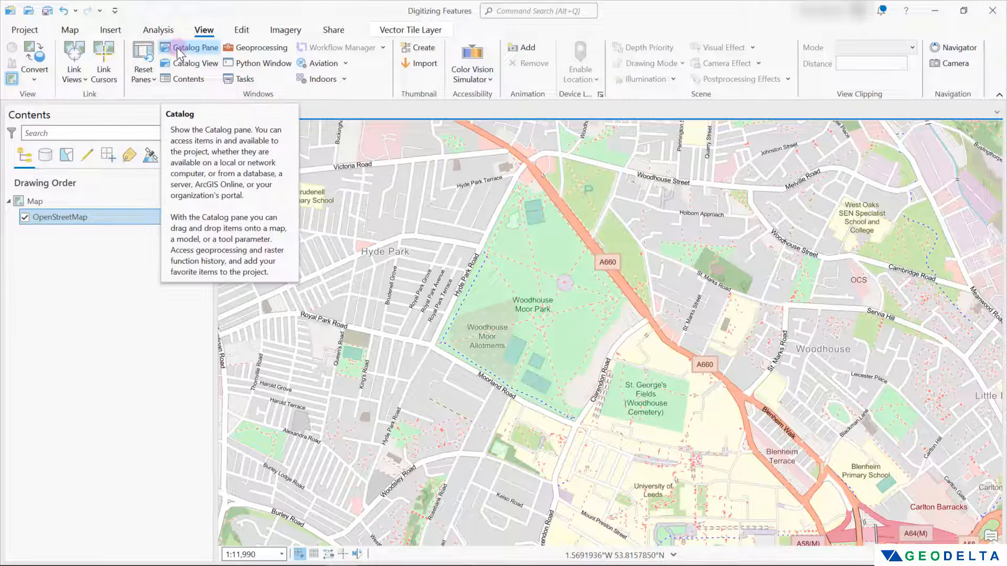
left_click(177, 48)
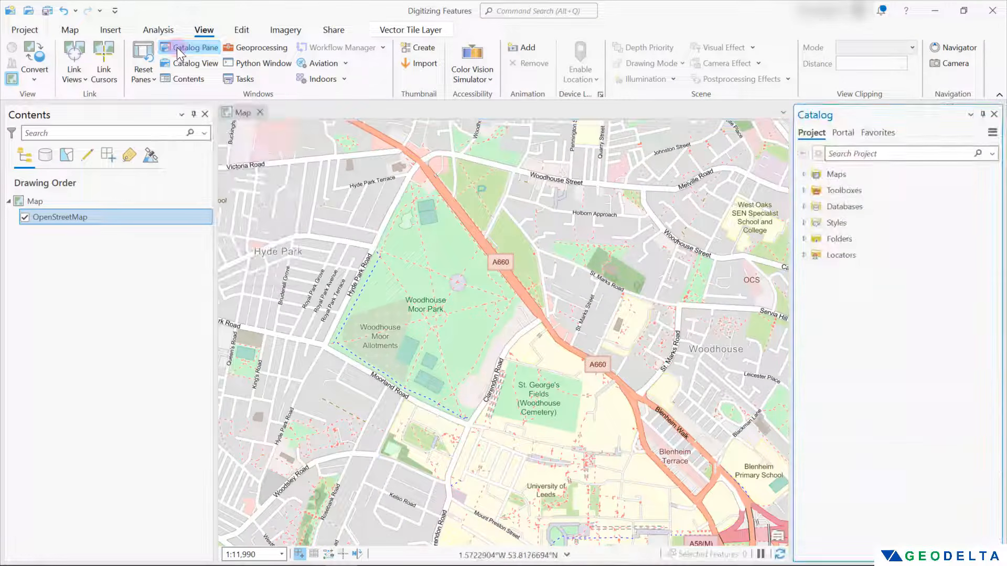
right_click(834, 244)
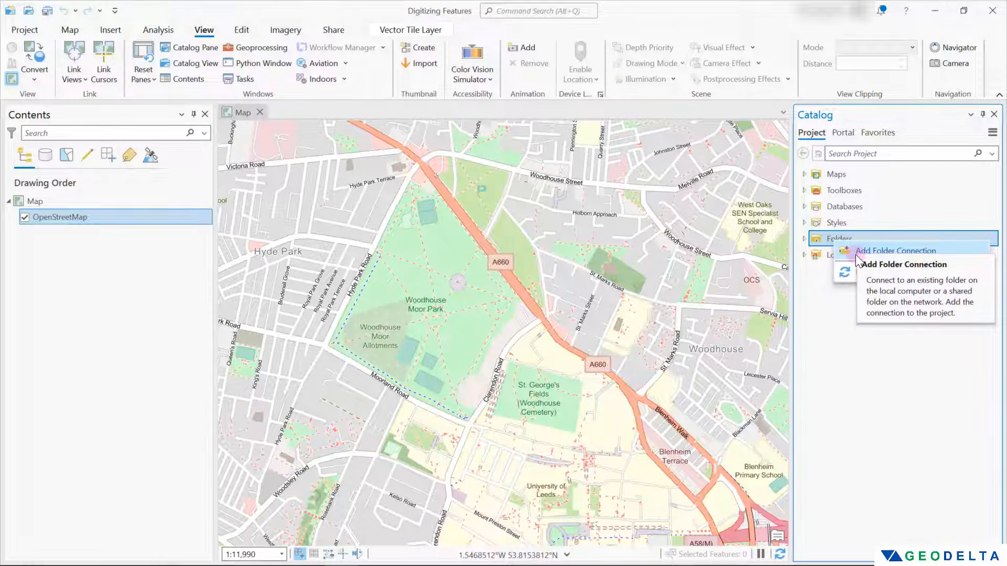
left_click(891, 251)
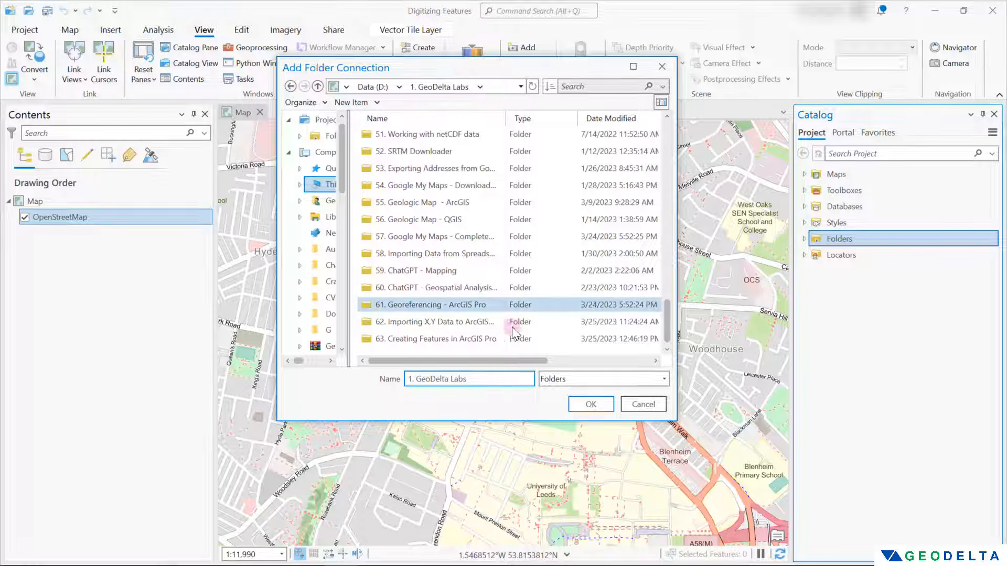
left_click(406, 343)
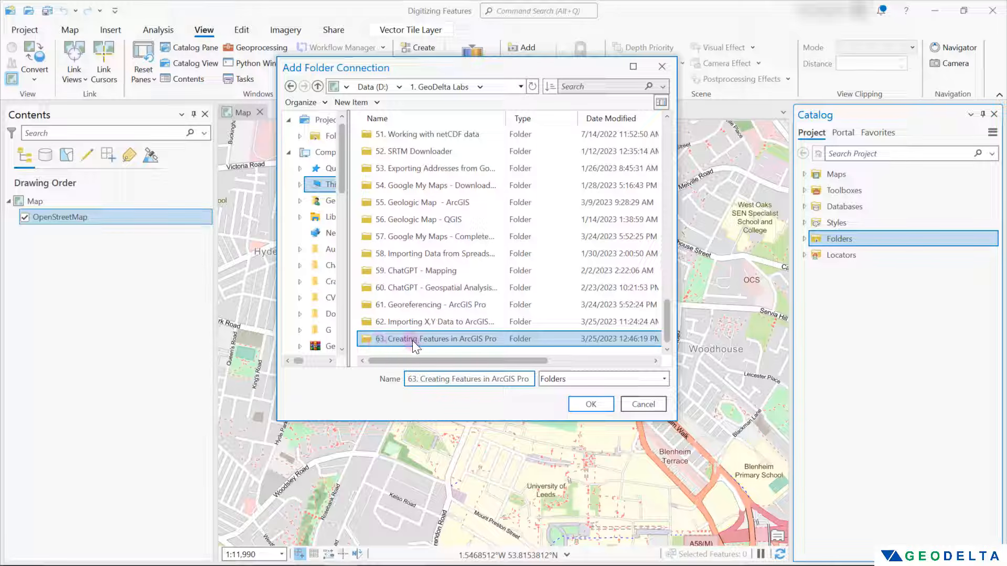
left_click(591, 405)
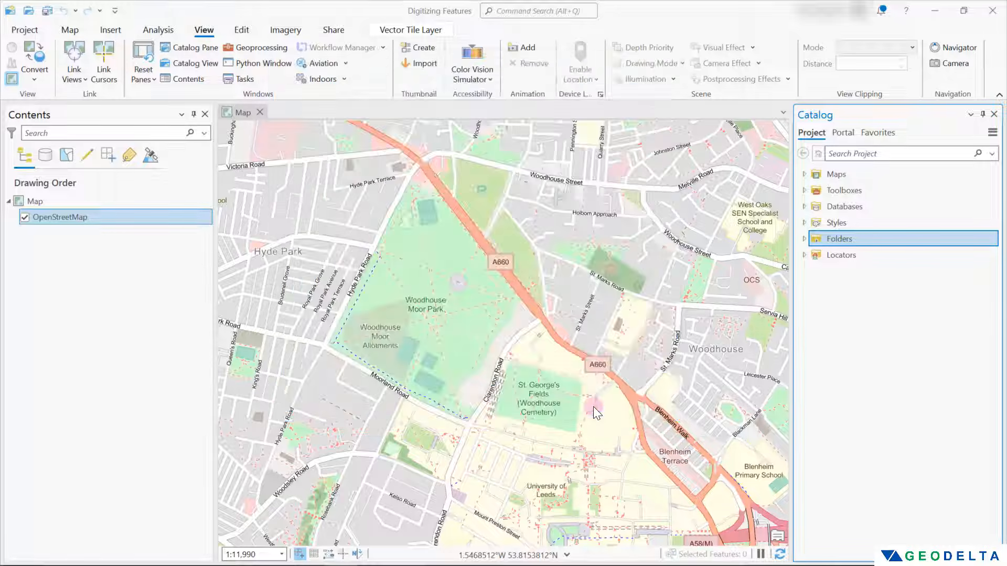
- Start creating a new shapefile in the connected folder "63. Creating Features in ArcGIS Pro"
left_click(804, 239)
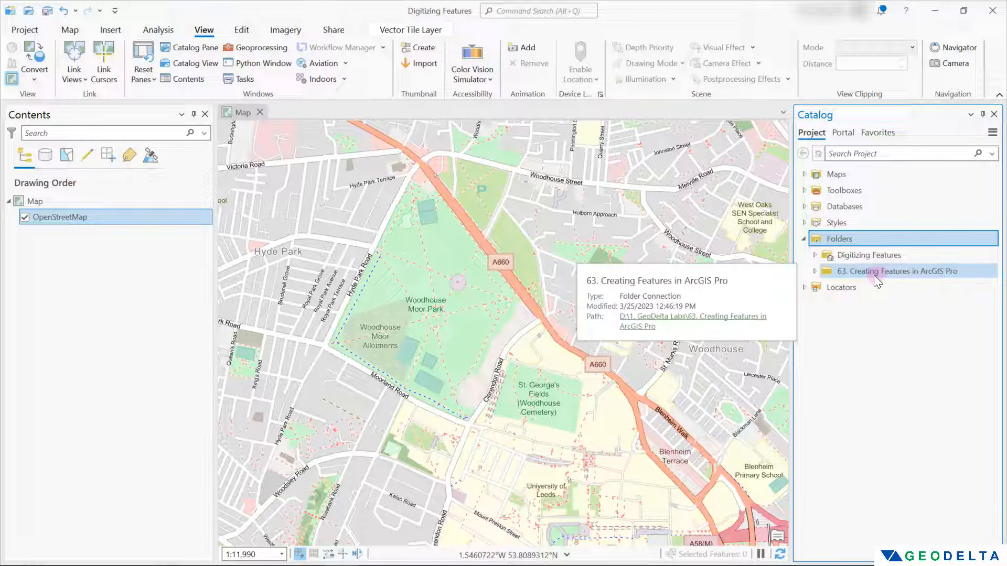
left_click(899, 271)
right_click(898, 269)
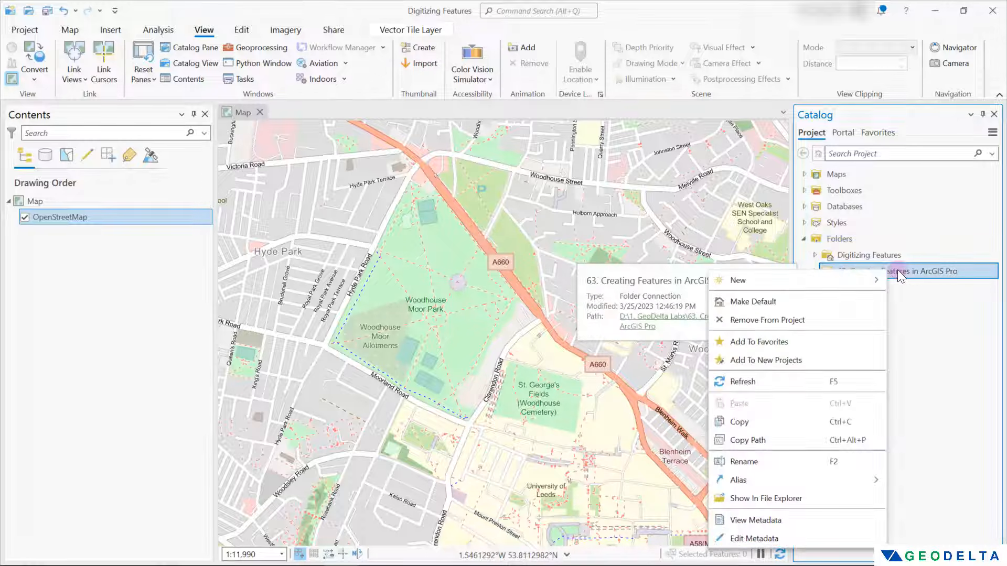
mouse_move(836, 277)
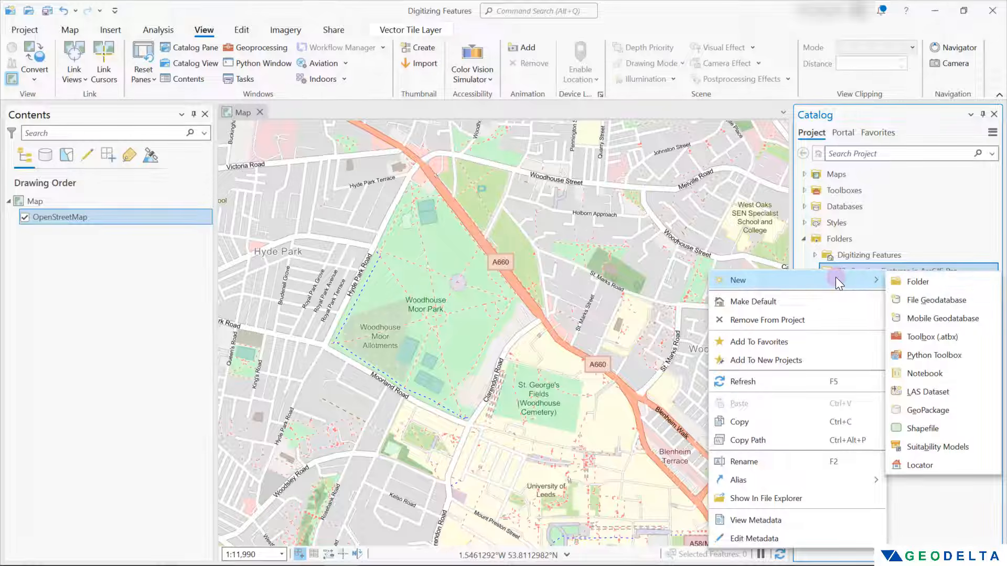
left_click(920, 431)
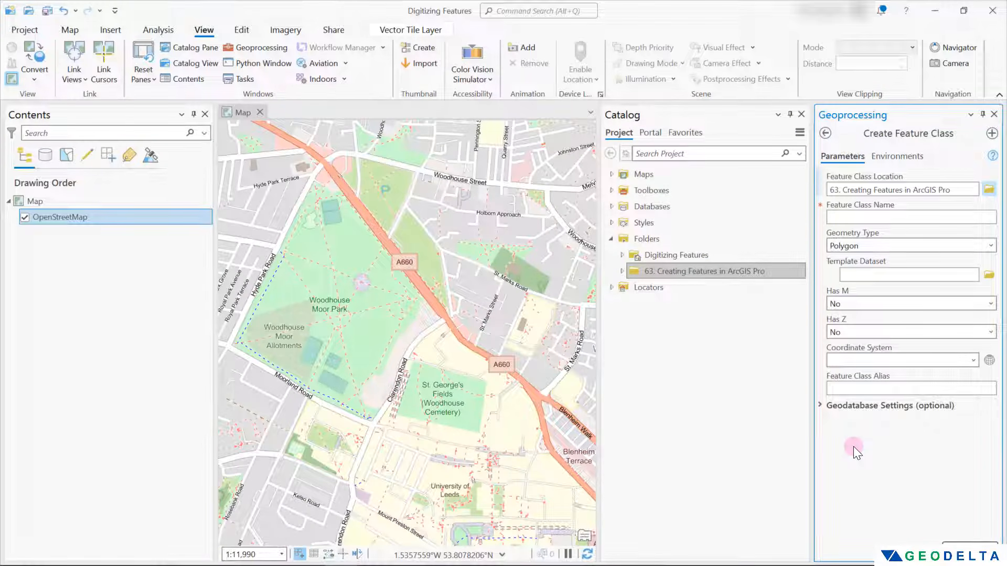
- Name the feature class Roads, set its geometry type to Polyline and use the current map's coordinate system
left_click(849, 220)
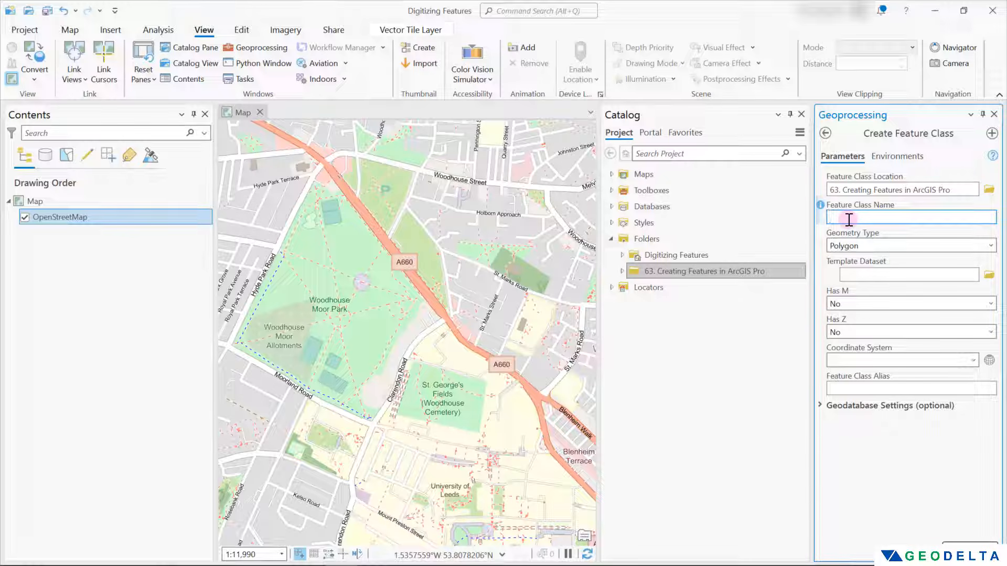
type("Roads")
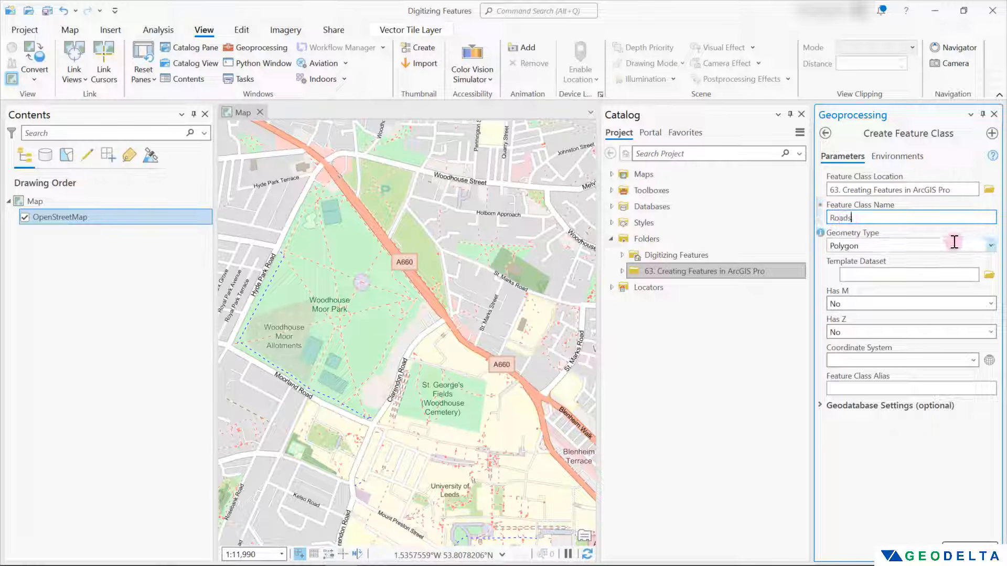
left_click(984, 253)
left_click(984, 247)
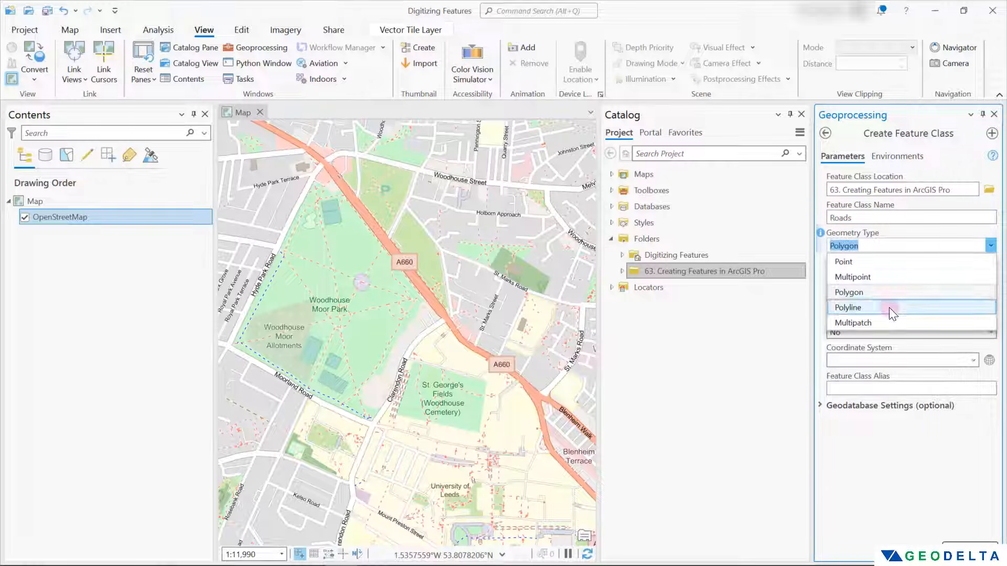
left_click(864, 308)
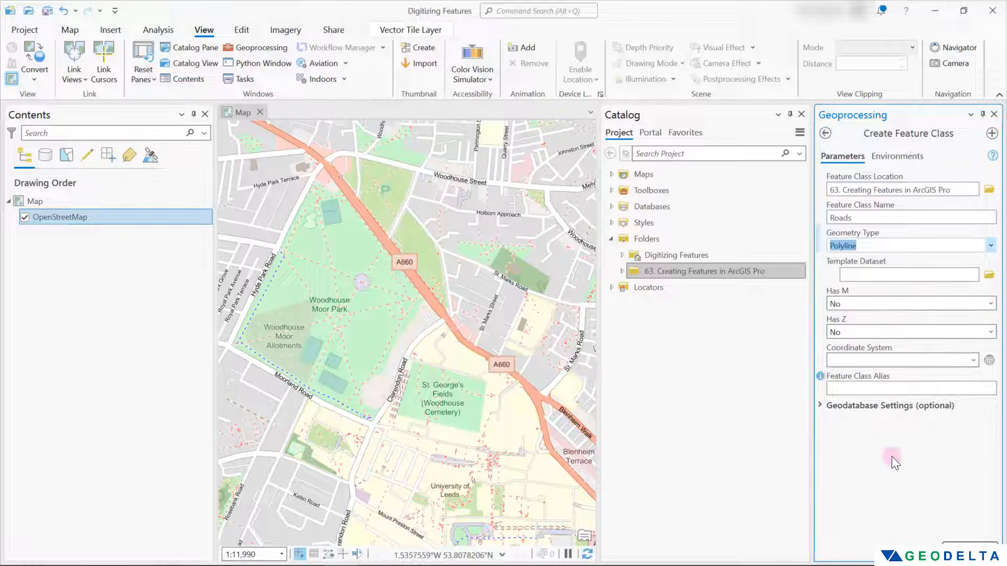
left_click(974, 363)
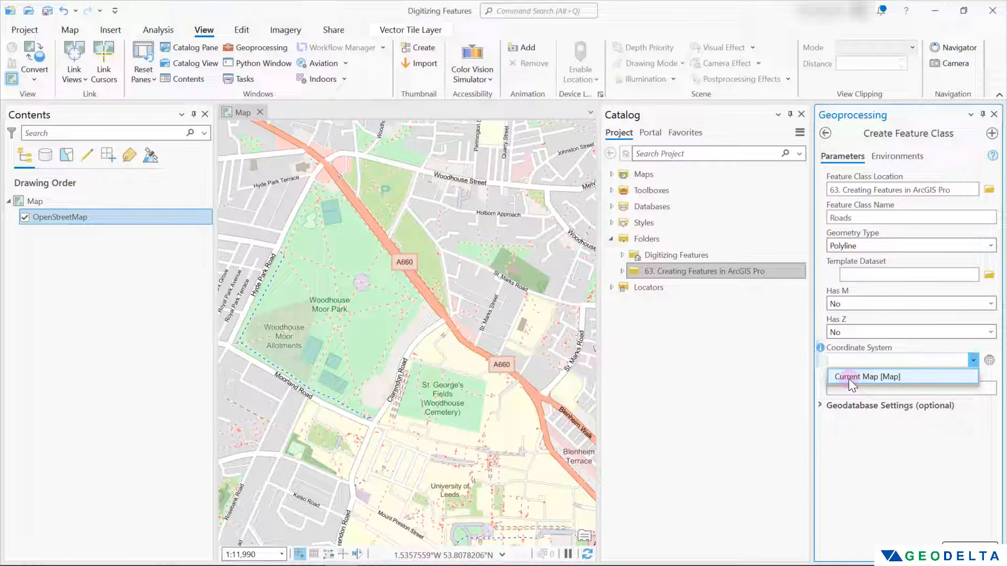
left_click(849, 379)
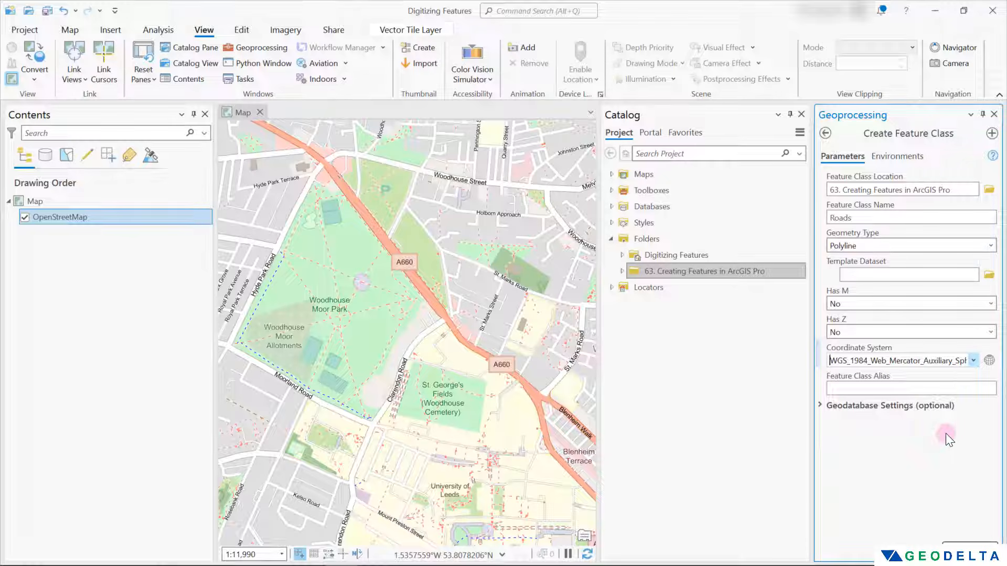
left_click(989, 363)
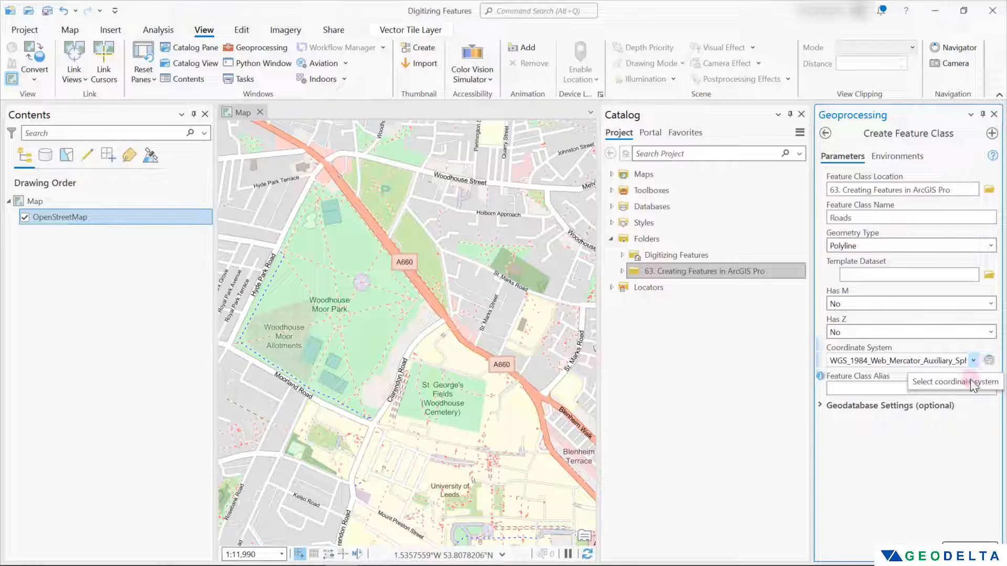
left_click(989, 360)
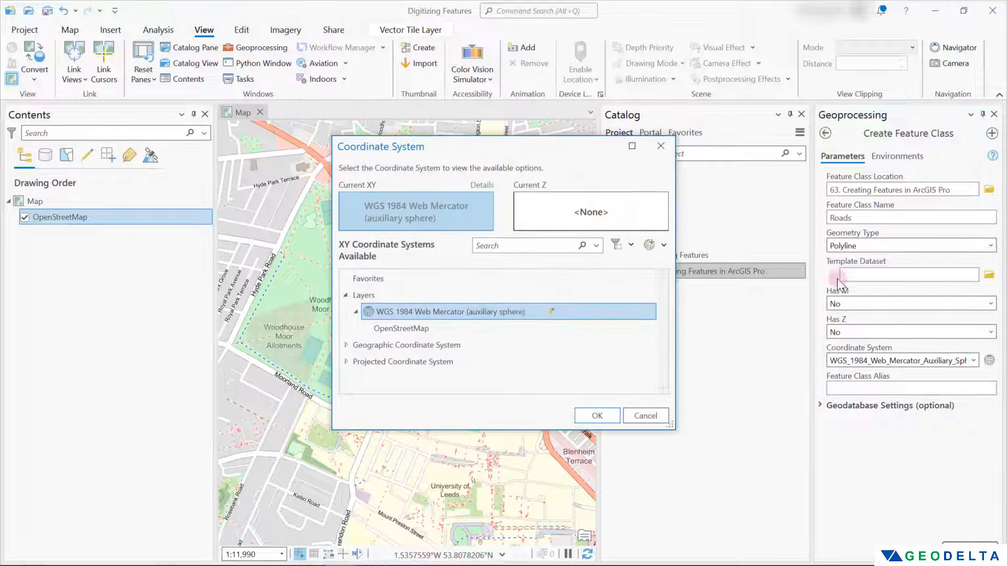
left_click(660, 147)
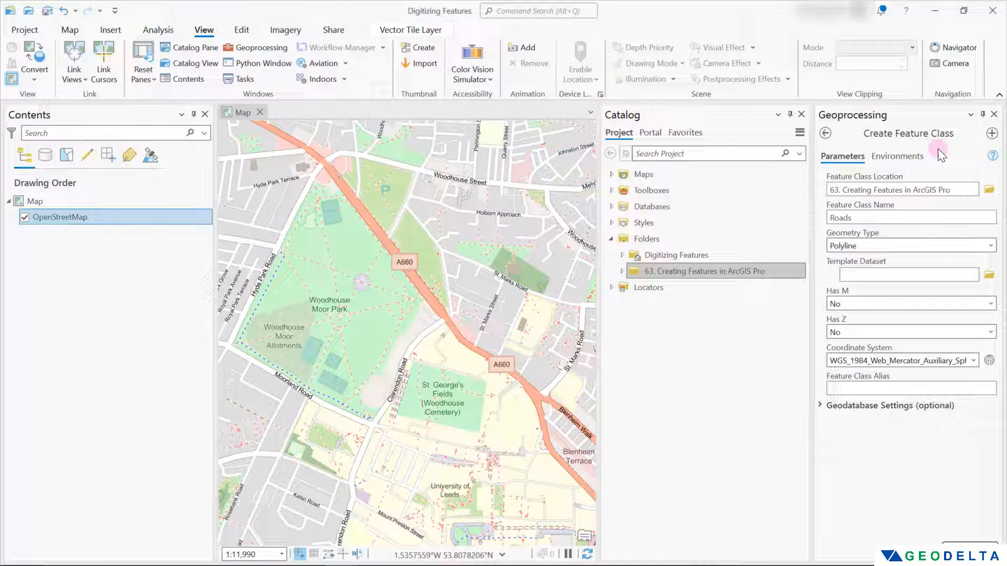
- Run Create Feature Class for the Roads polyline shapefile, and close the Catalog and Geoprocessing panes
left_click(962, 548)
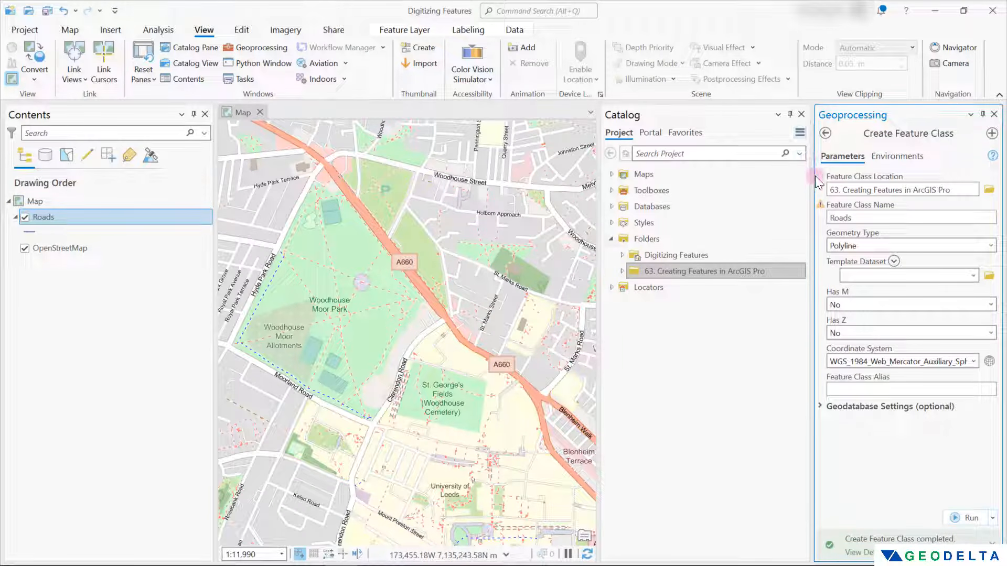
left_click(801, 114)
left_click(993, 114)
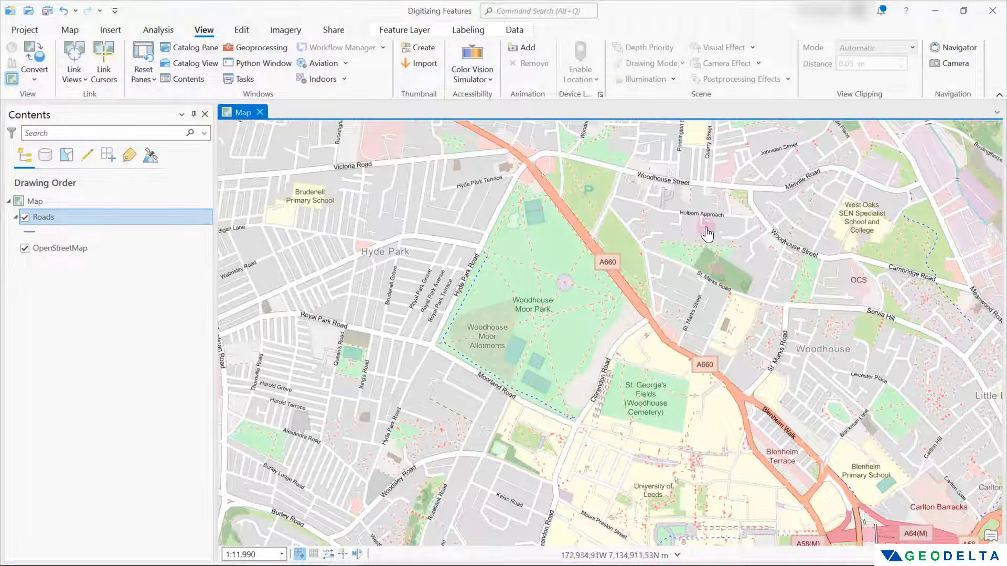
- Open the attribute table of the Roads layer and reduce its height so more of the map shows above it
right_click(62, 216)
left_click(32, 300)
right_click(65, 215)
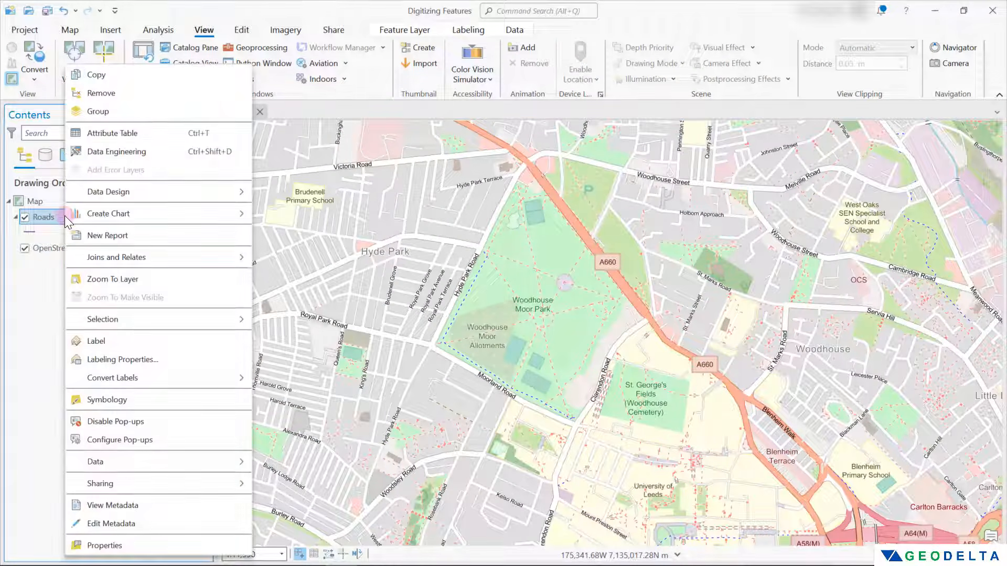
left_click(125, 136)
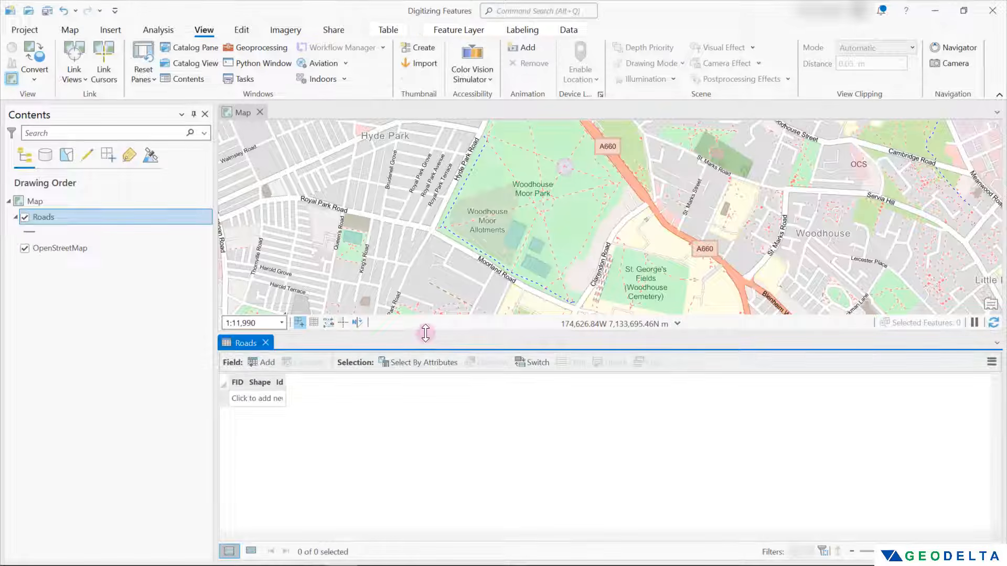
left_click_drag(435, 401, 423, 427)
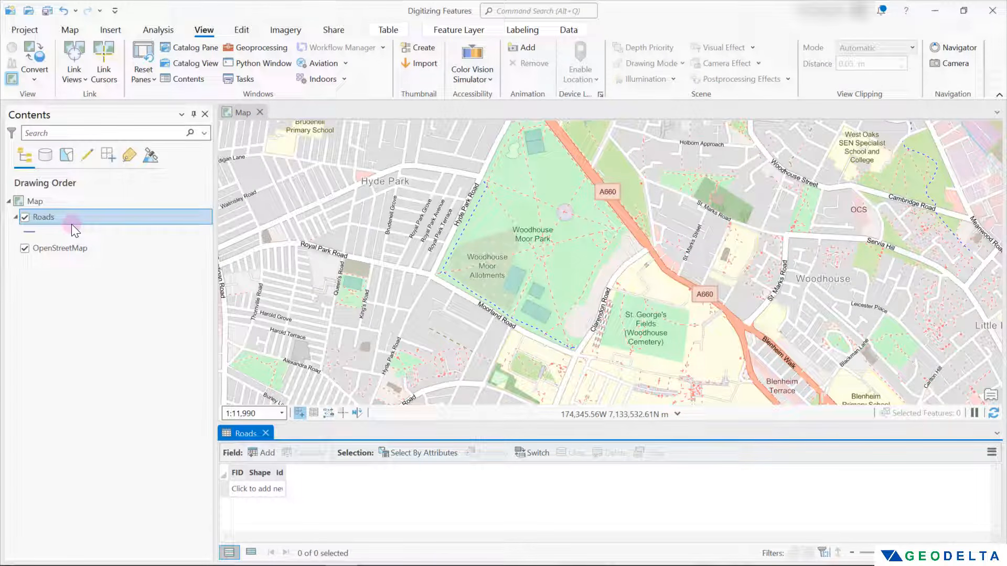
mouse_move(351, 421)
left_mouse_down()
mouse_move(352, 389)
mouse_move(357, 419)
left_mouse_up()
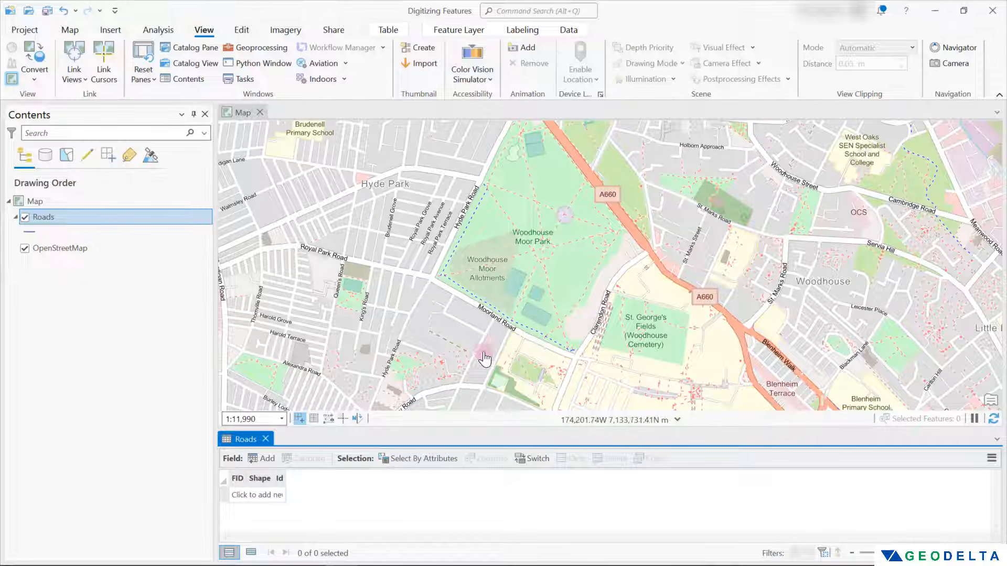
left_click_drag(496, 315, 466, 277)
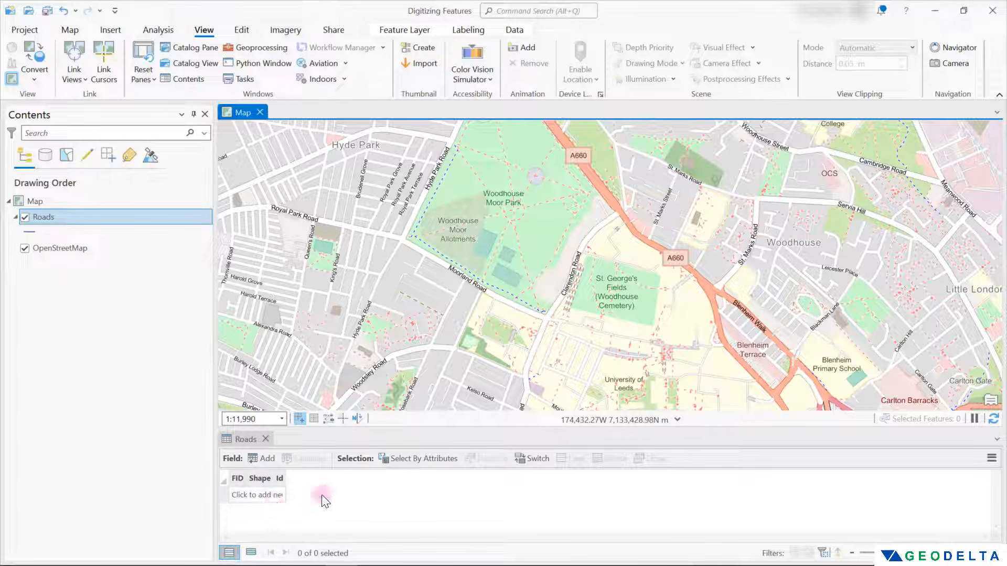
left_click(306, 508)
mouse_move(403, 429)
left_mouse_down()
mouse_move(405, 439)
mouse_move(404, 420)
left_mouse_up()
left_click_drag(518, 319, 486, 295)
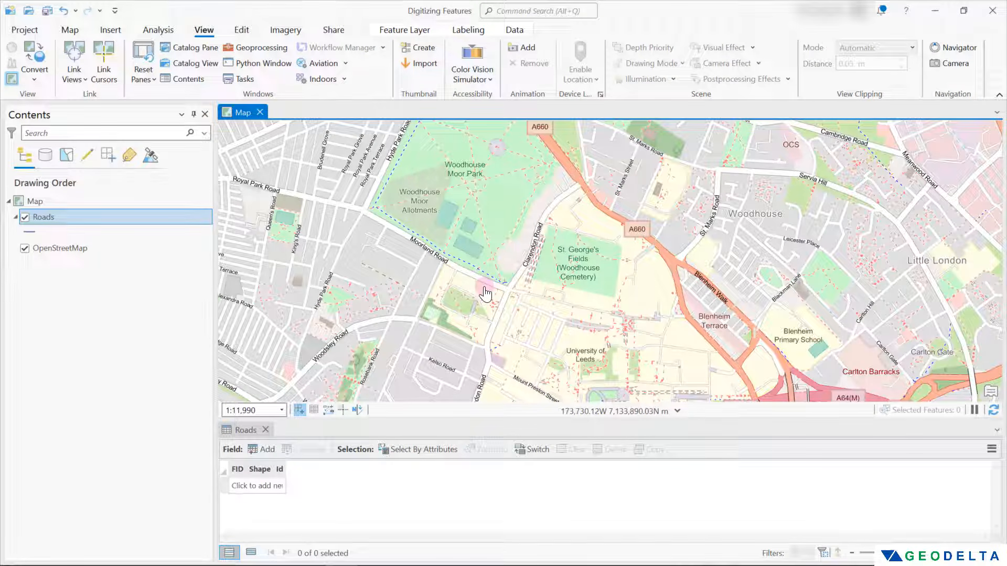
left_click_drag(475, 251, 468, 258)
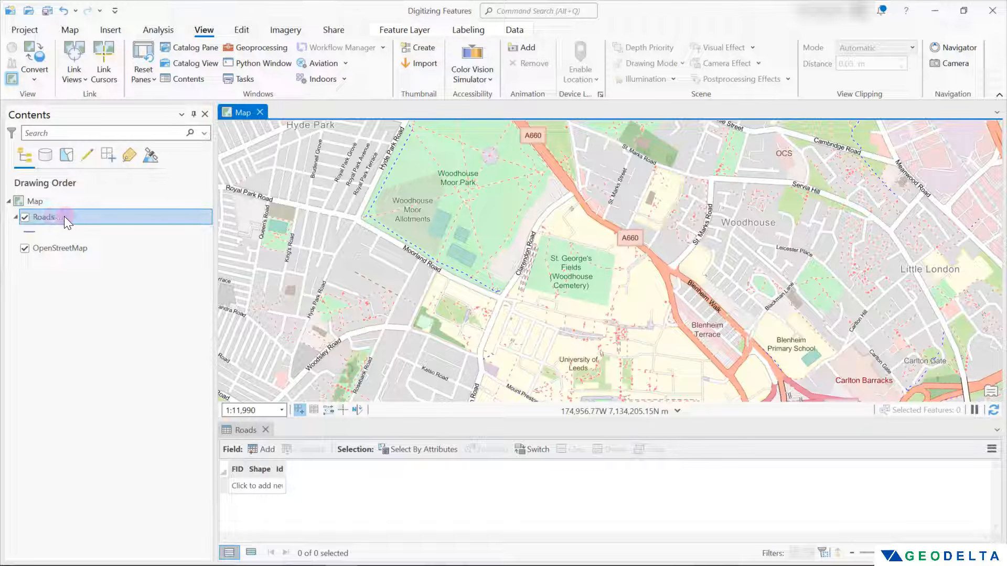
left_click(69, 30)
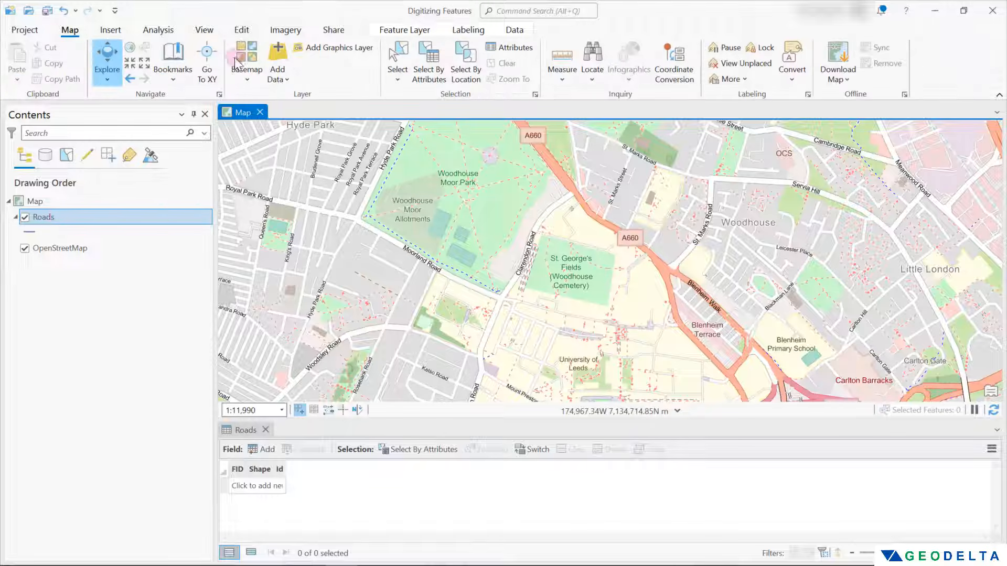
- Start creating features with the Roads template and activate its Line construction tool
left_click(241, 29)
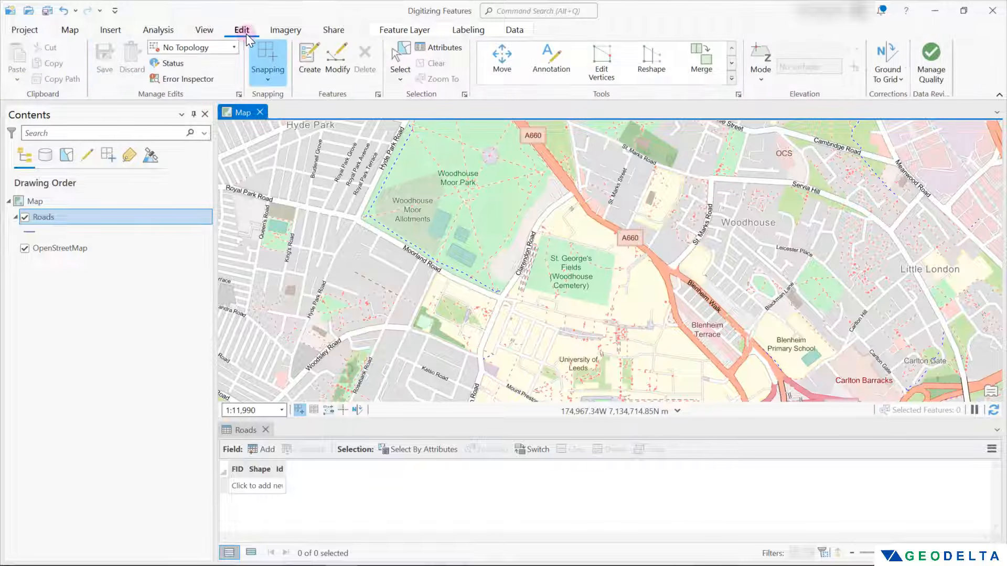
left_click(310, 64)
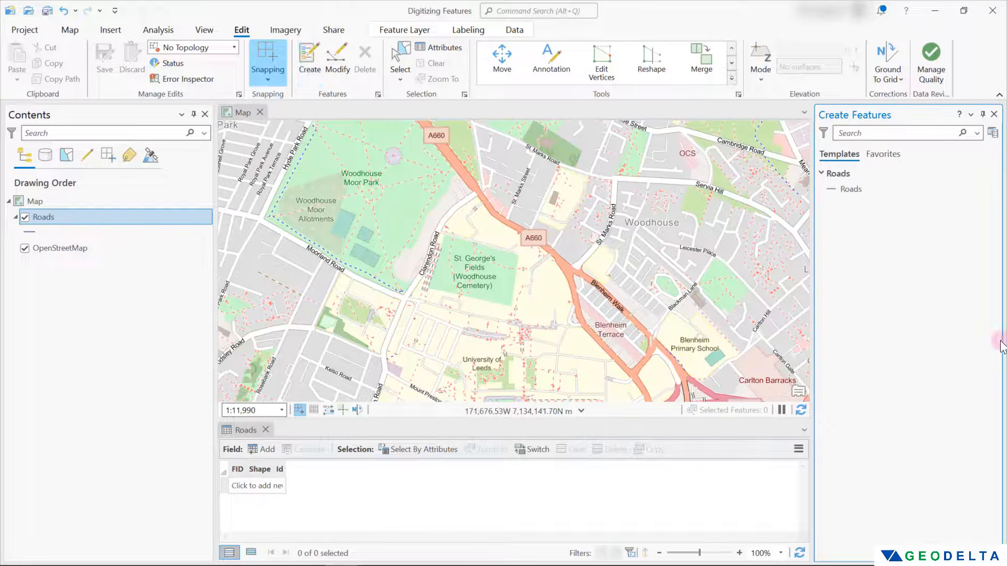
left_click(838, 190)
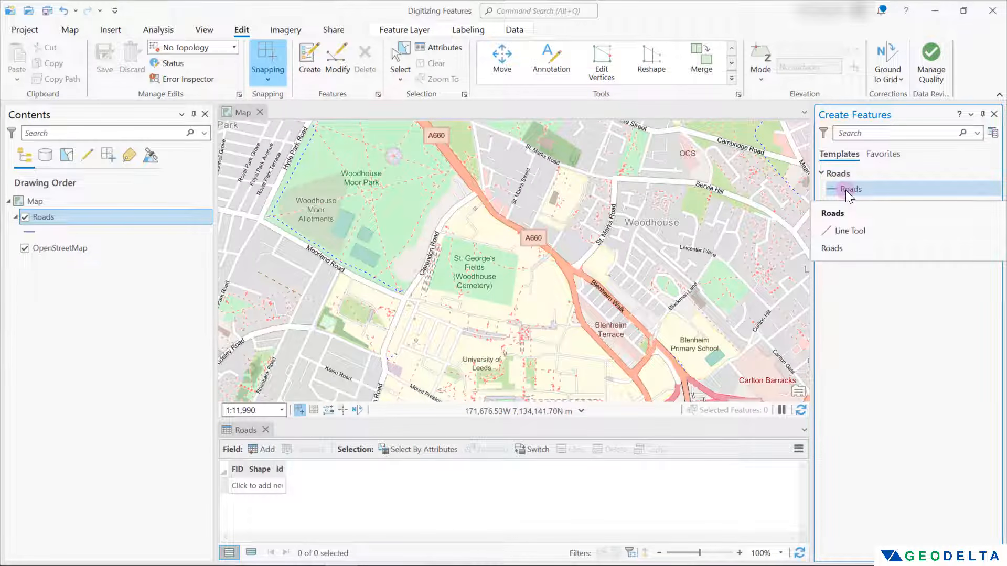
left_click(846, 190)
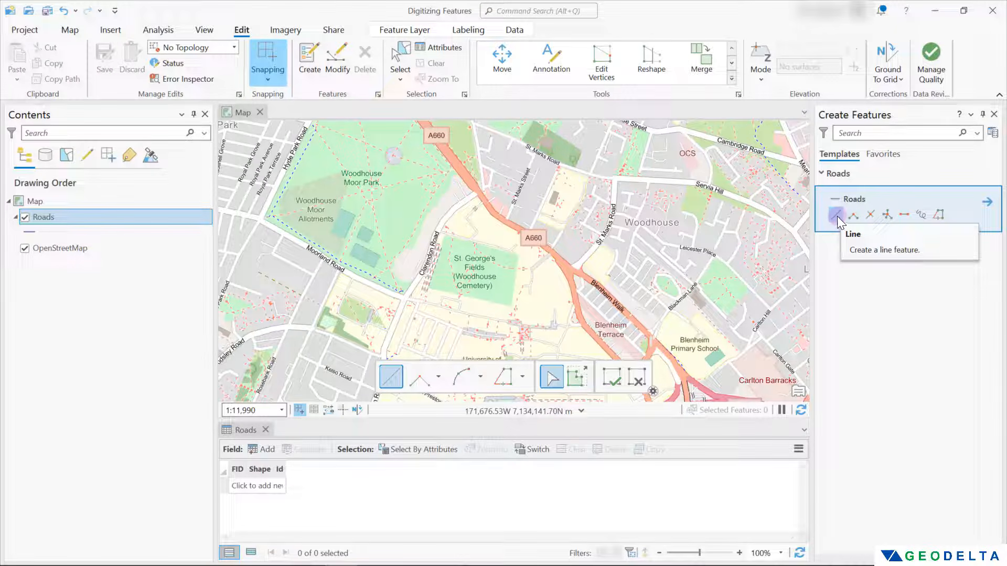
left_click(833, 217)
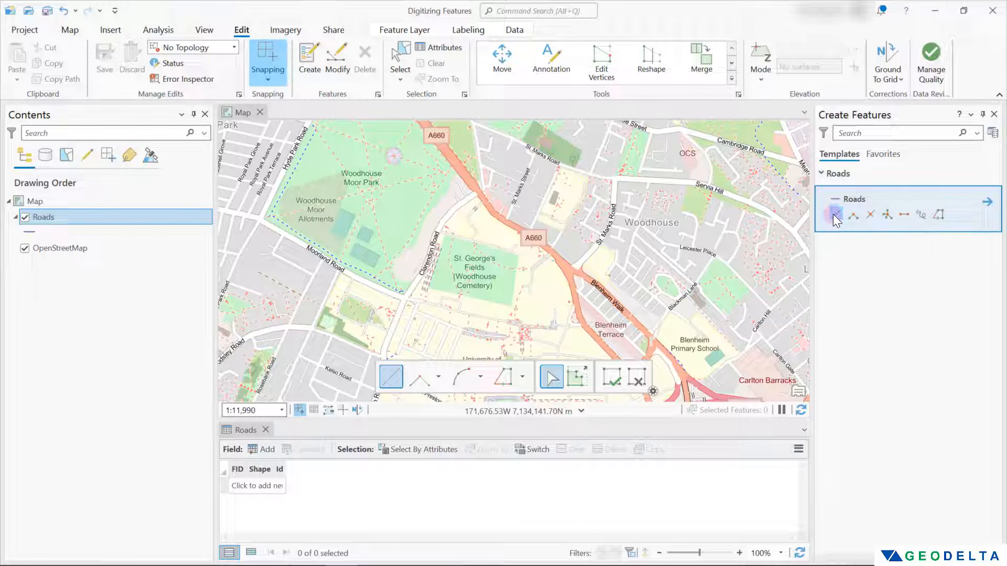
left_click(835, 218)
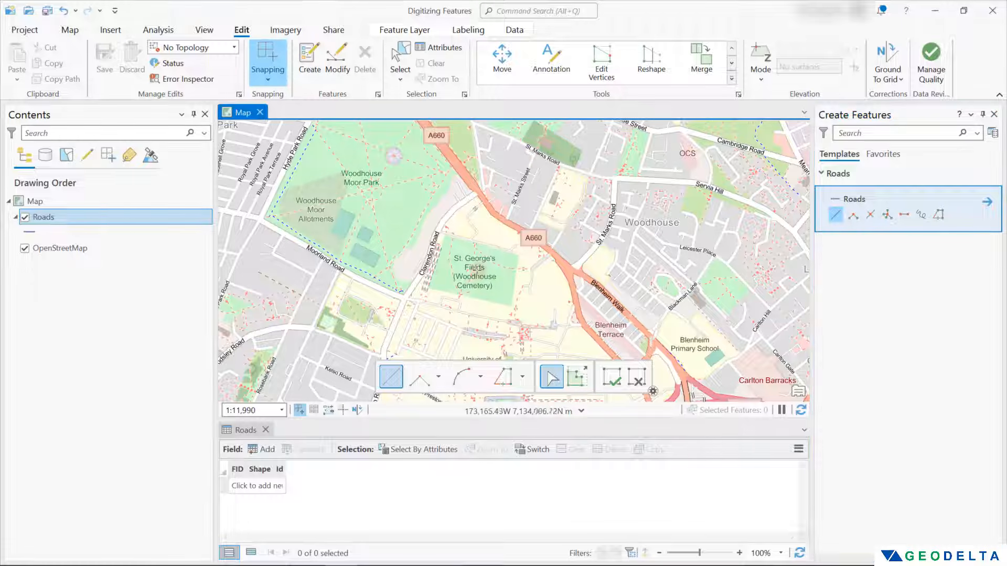
- Digitize Clarendon Road as a line from the Woodsley Road junction along the park's edge to the A660, and finish the feature
left_click_drag(425, 341, 536, 264)
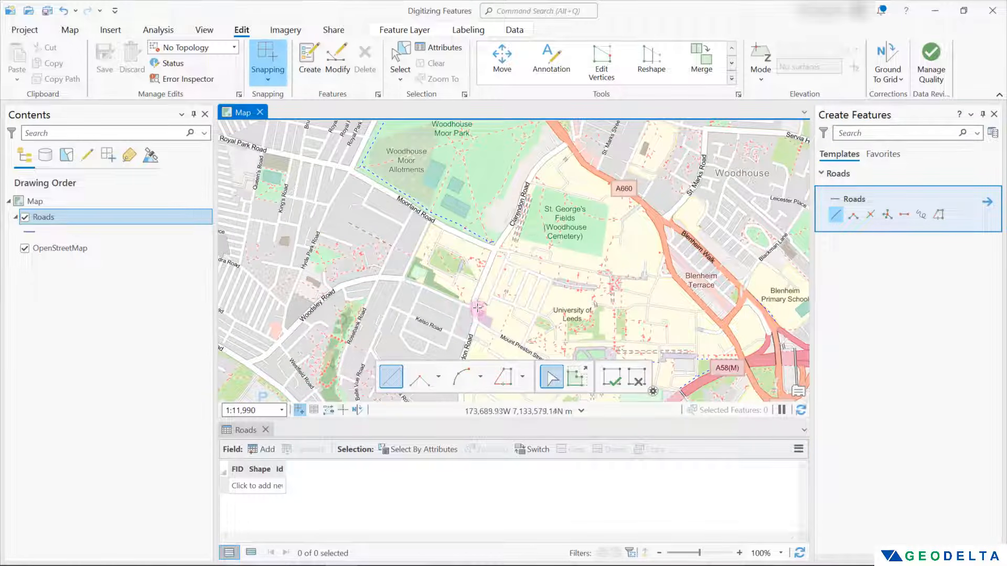
left_click(474, 307)
left_click(480, 285)
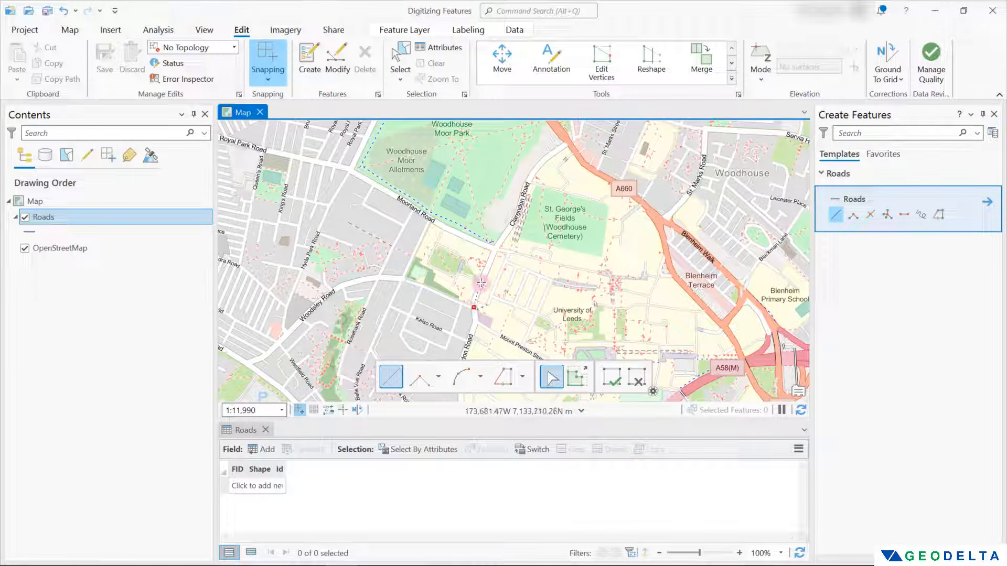
left_click(492, 257)
left_click(500, 240)
left_click_drag(534, 209, 491, 282)
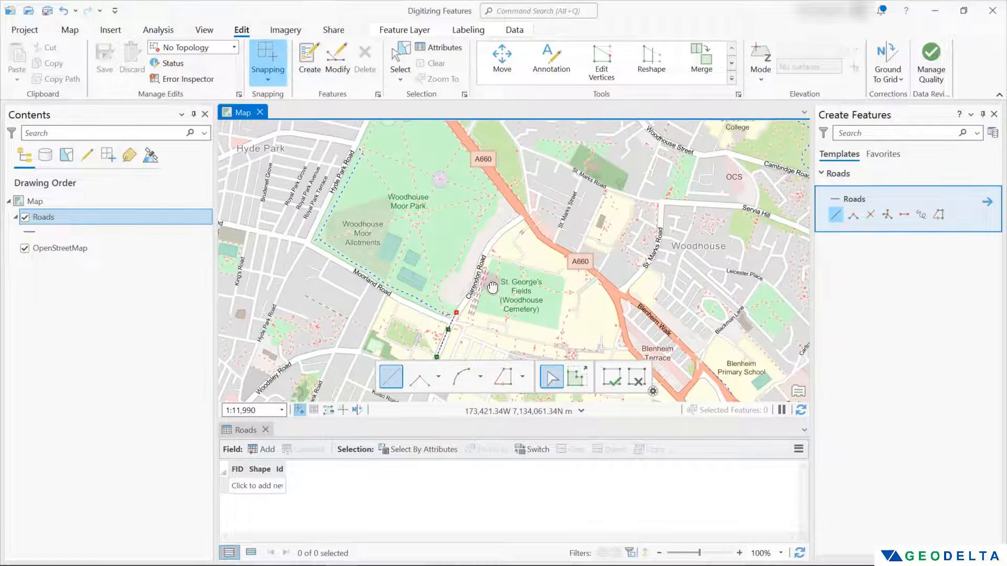
left_click(468, 297)
left_click(478, 273)
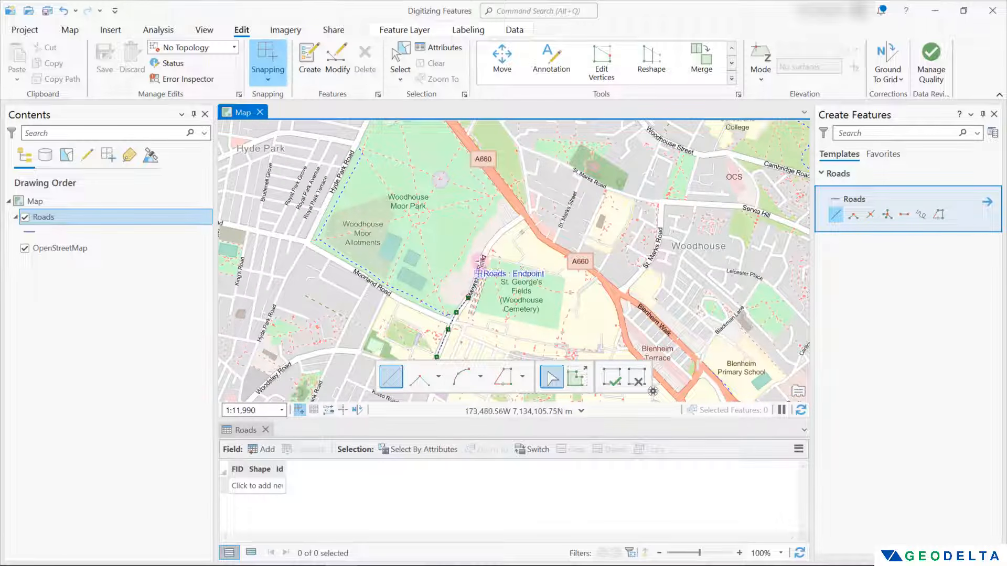
left_click(485, 253)
left_click(495, 237)
left_click(510, 224)
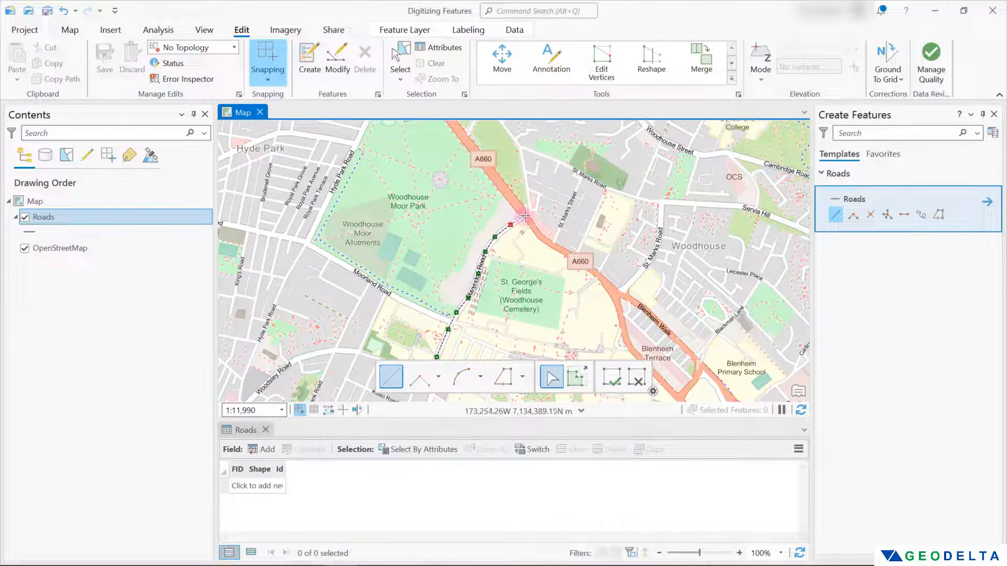
left_click(525, 216)
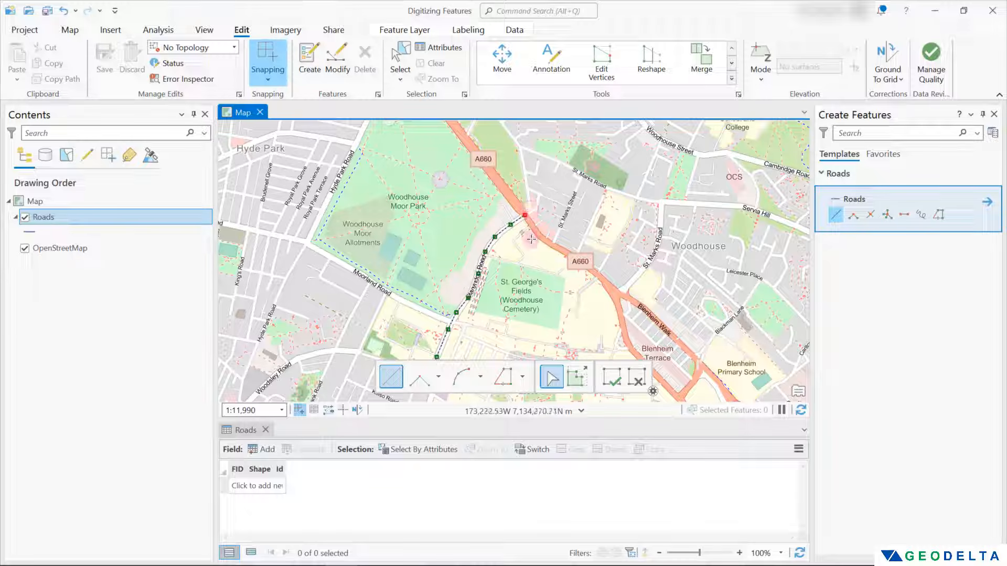
left_click(610, 379)
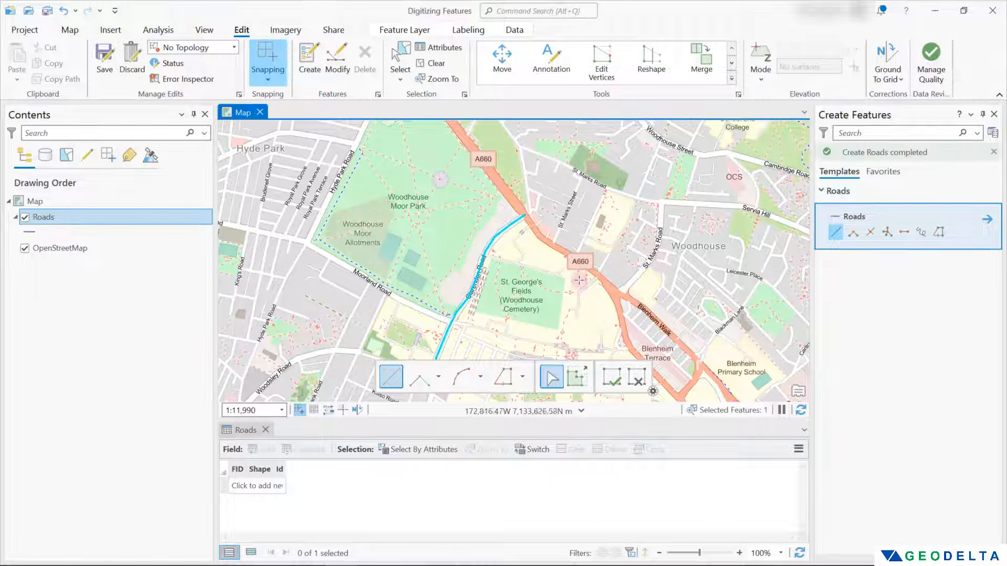
- Check the new Clarendon Road record in the attribute table and clear the feature selection
mouse_move(504, 287)
left_mouse_down()
mouse_move(517, 202)
mouse_move(499, 230)
left_mouse_up()
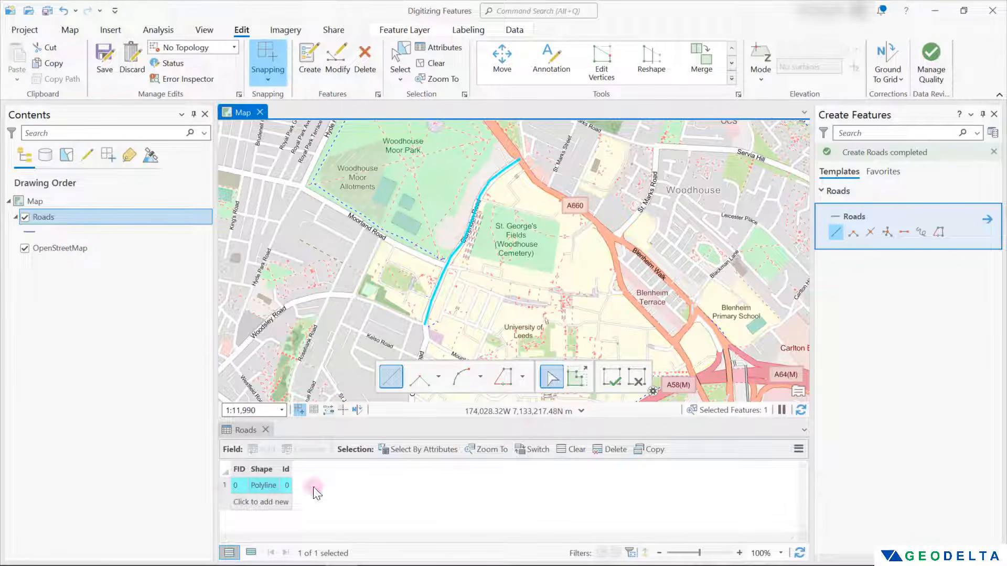
left_click(288, 486)
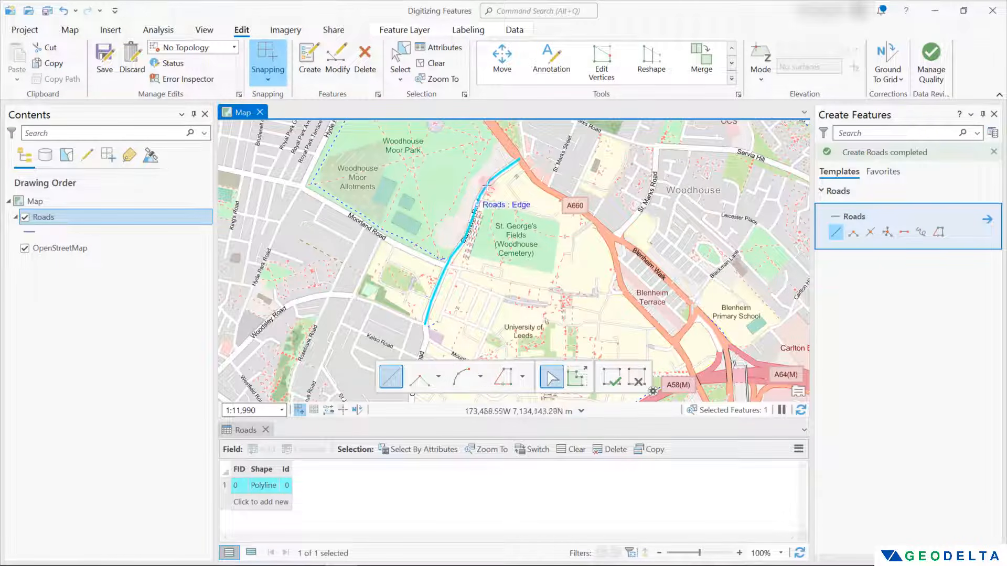
left_click(30, 241)
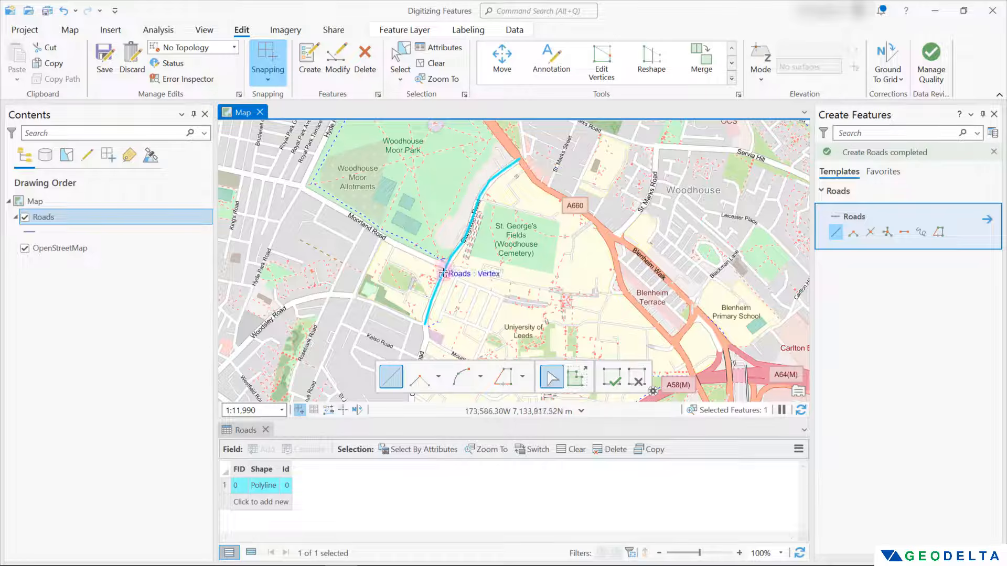
left_click(435, 64)
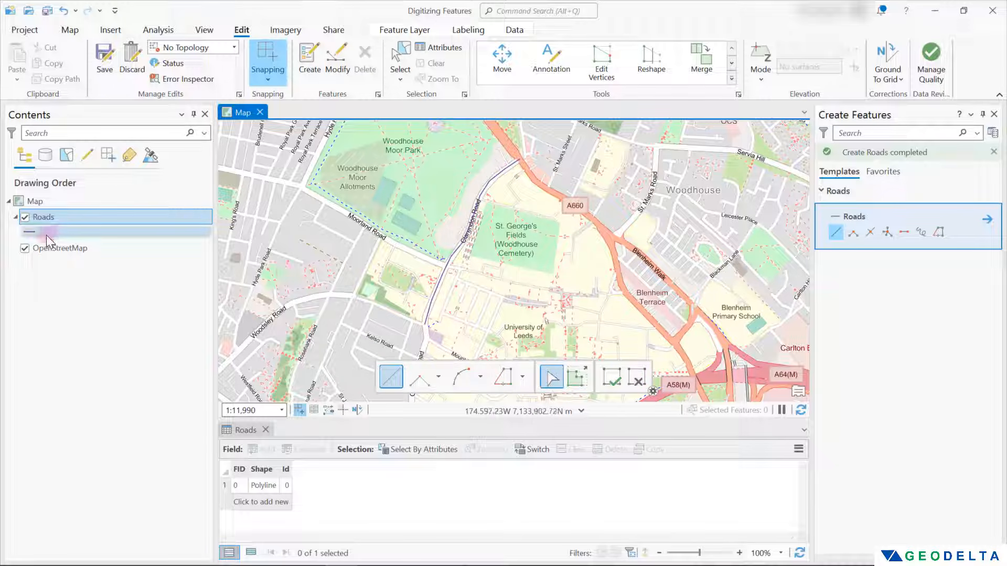
- Set the Roads line symbol to bright pink with a 2 pt width, apply it and close the symbology settings
left_click(29, 230)
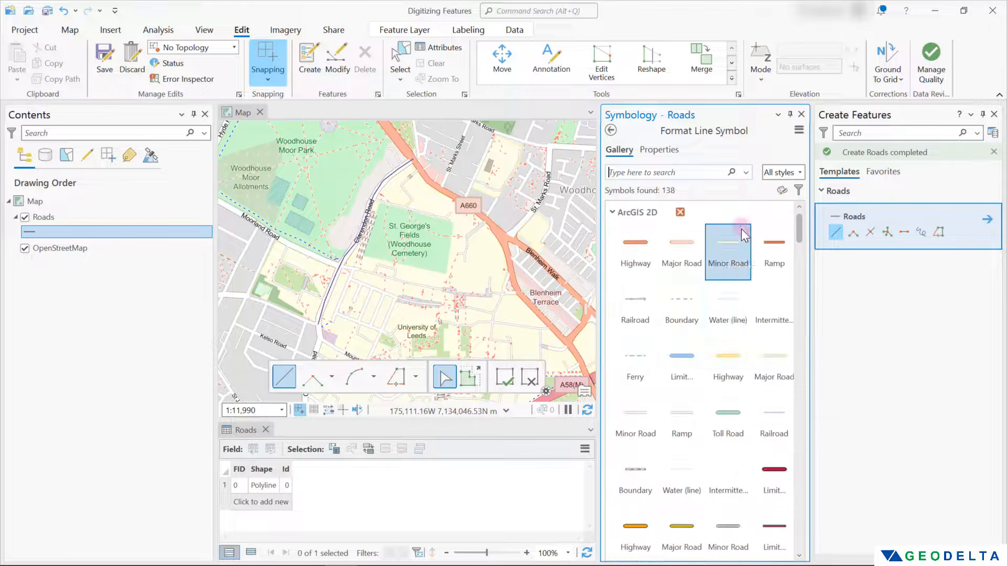
left_click(658, 151)
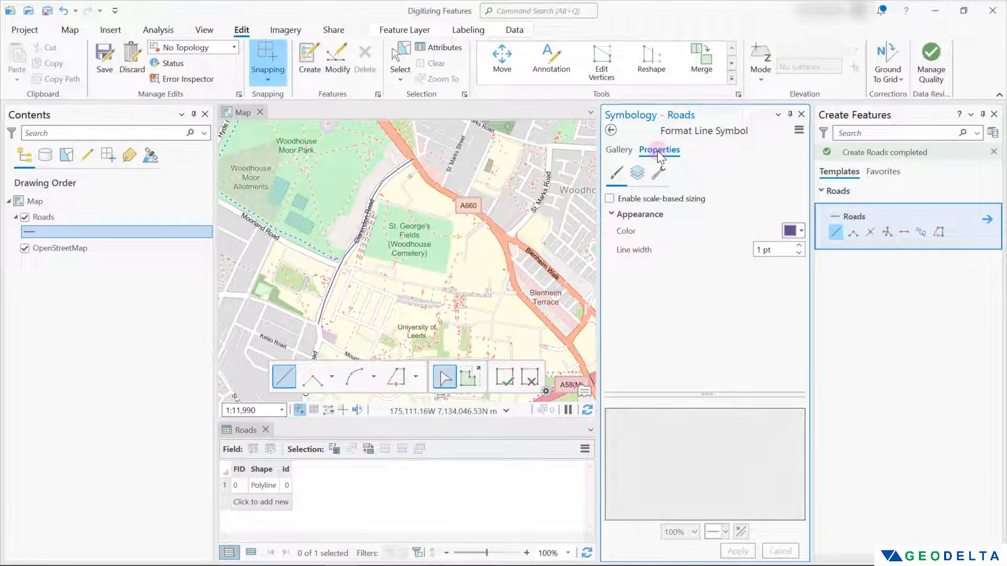
left_click(793, 233)
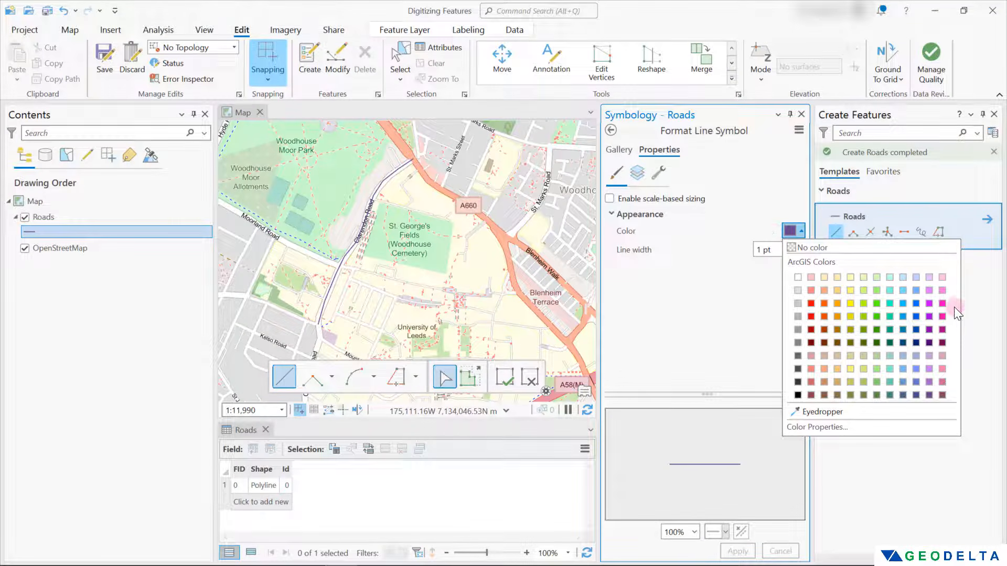
left_click(942, 316)
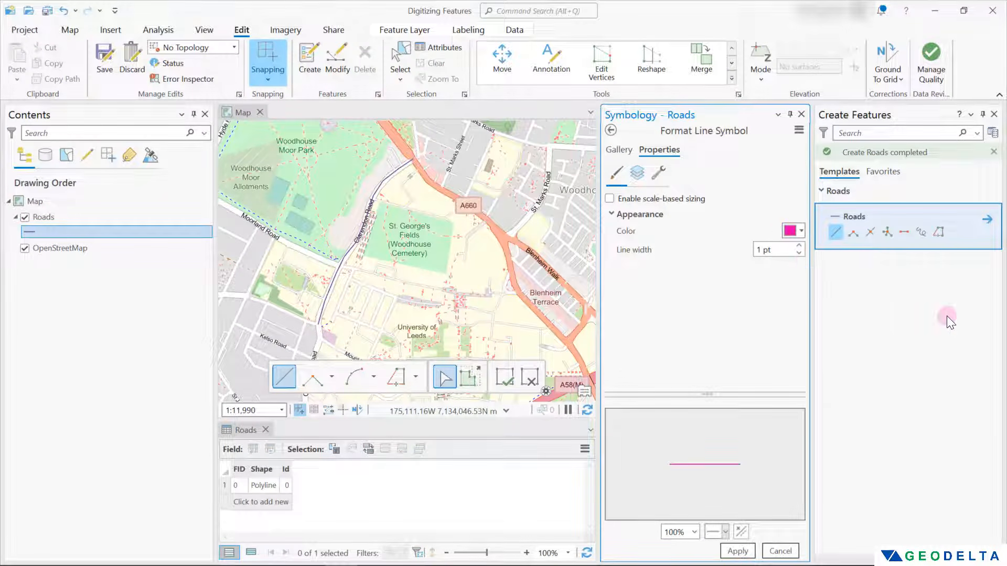
left_click(798, 246)
left_click(799, 246)
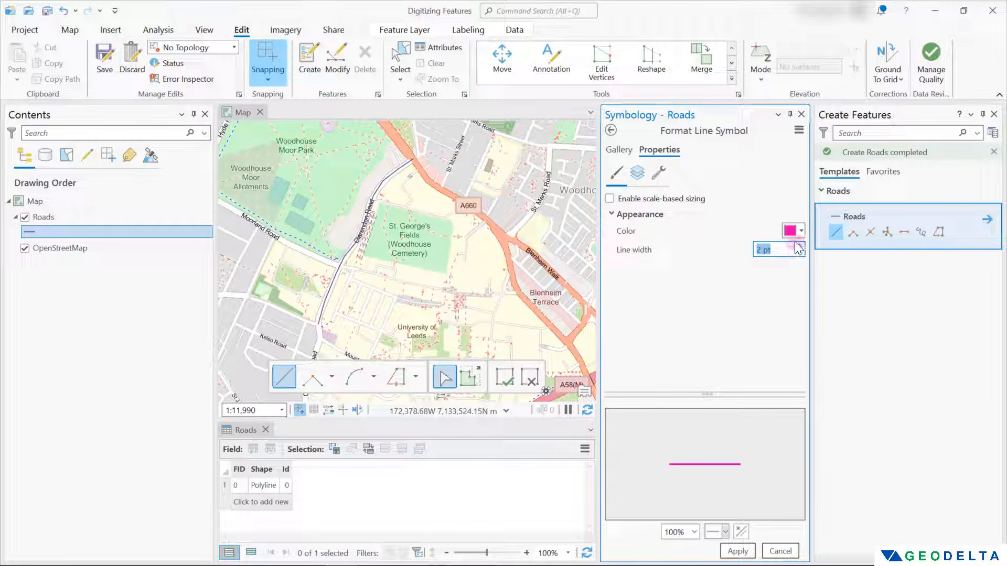
key("Return")
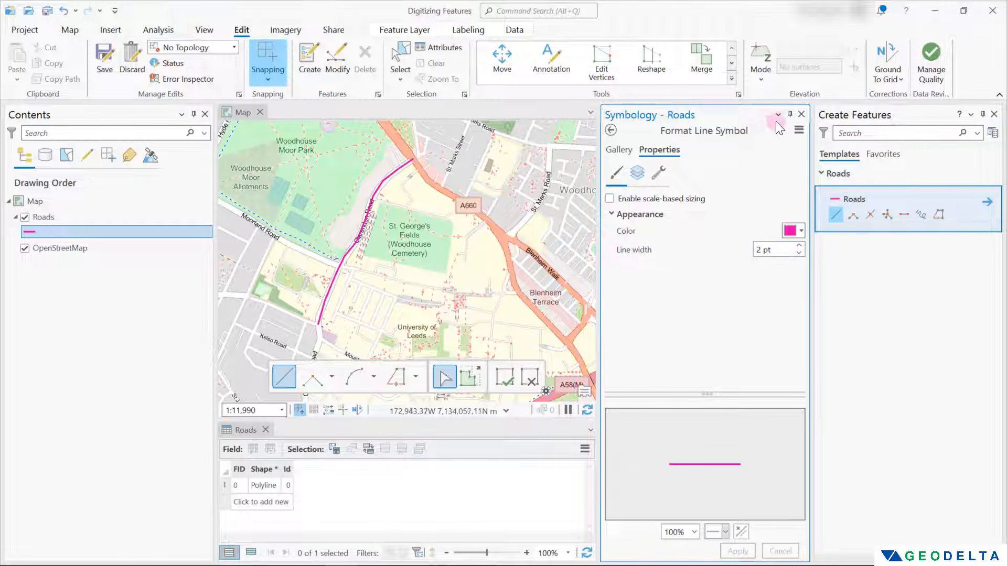
left_click(801, 114)
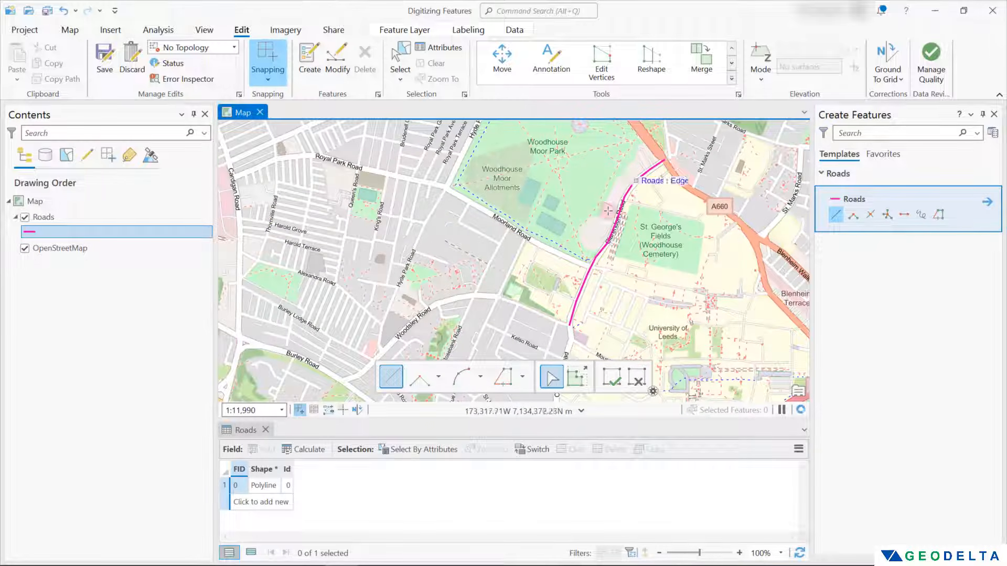
- Save all edits made to the Roads layer
left_click(104, 59)
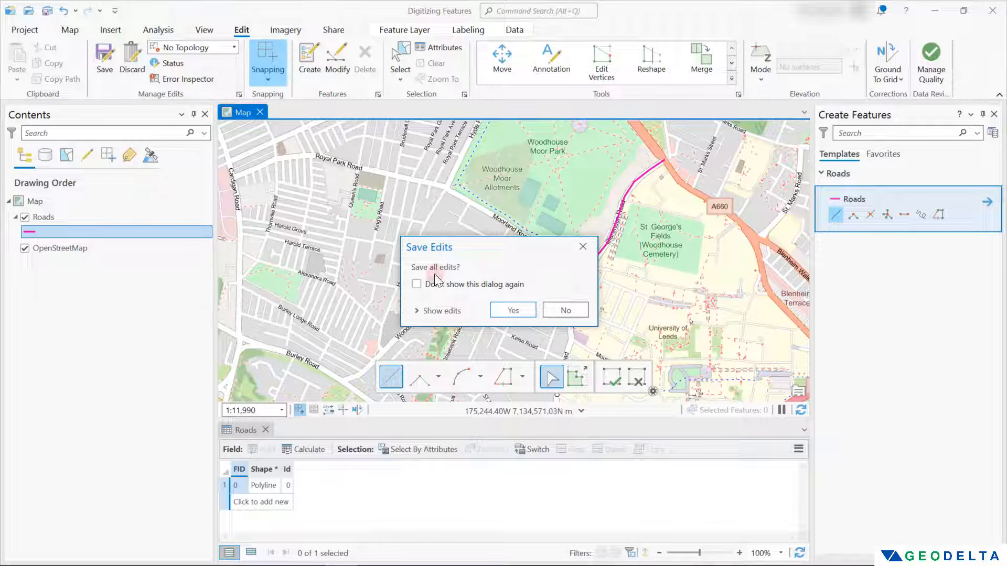
left_click(516, 310)
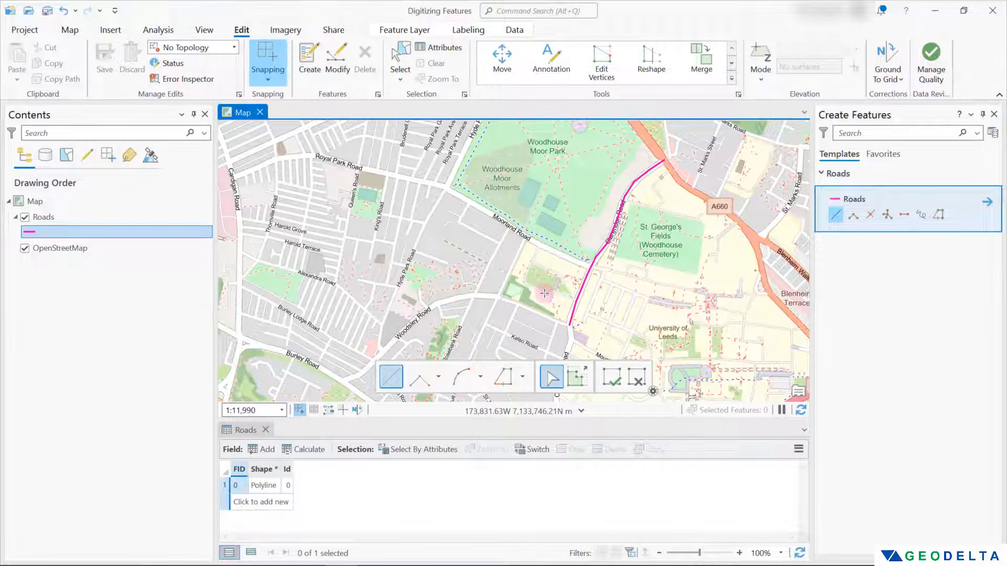
- Digitize Hyde Park Road as a second line from Woodsley Road along the west side of Woodhouse Moor Park to the A660, and finish it
scroll(588, 293, "down", 2)
left_click_drag(596, 279, 572, 298)
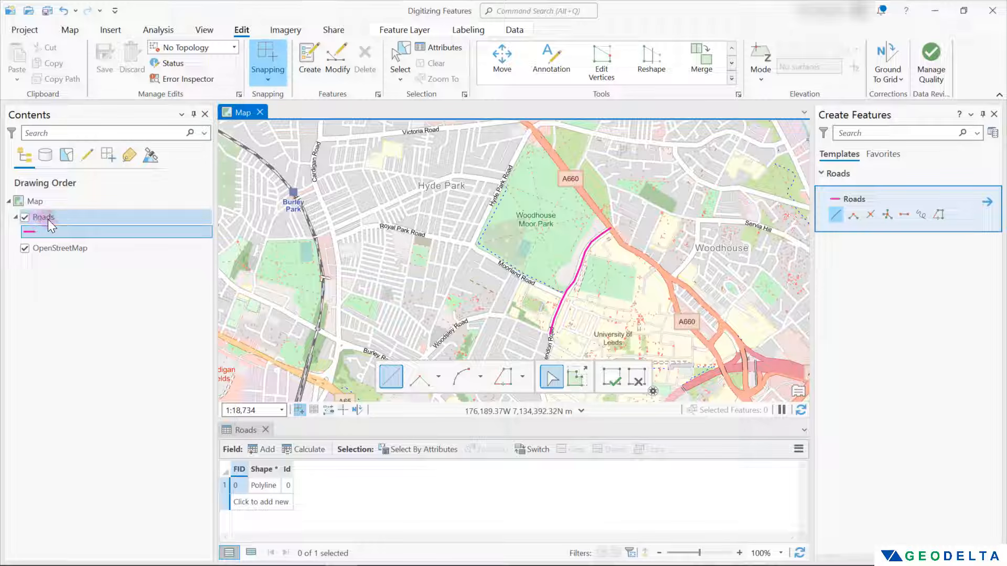
scroll(432, 289, "up", 2)
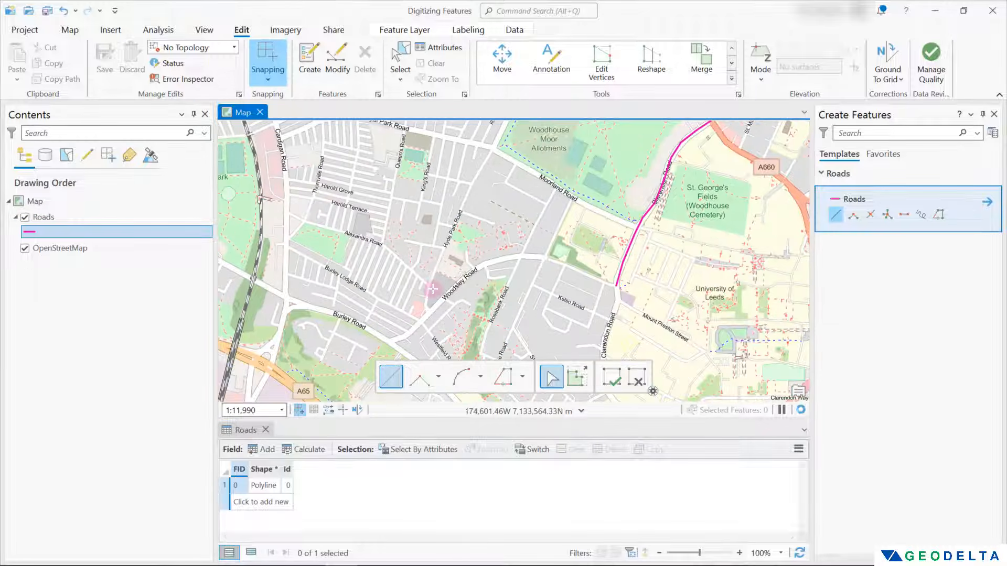
left_click_drag(443, 266, 434, 295)
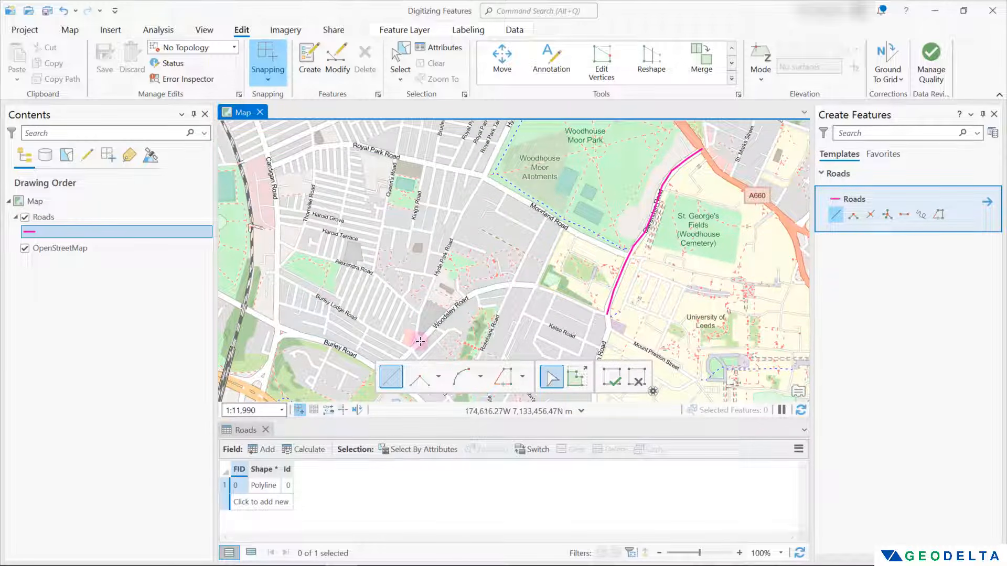
left_click(417, 334)
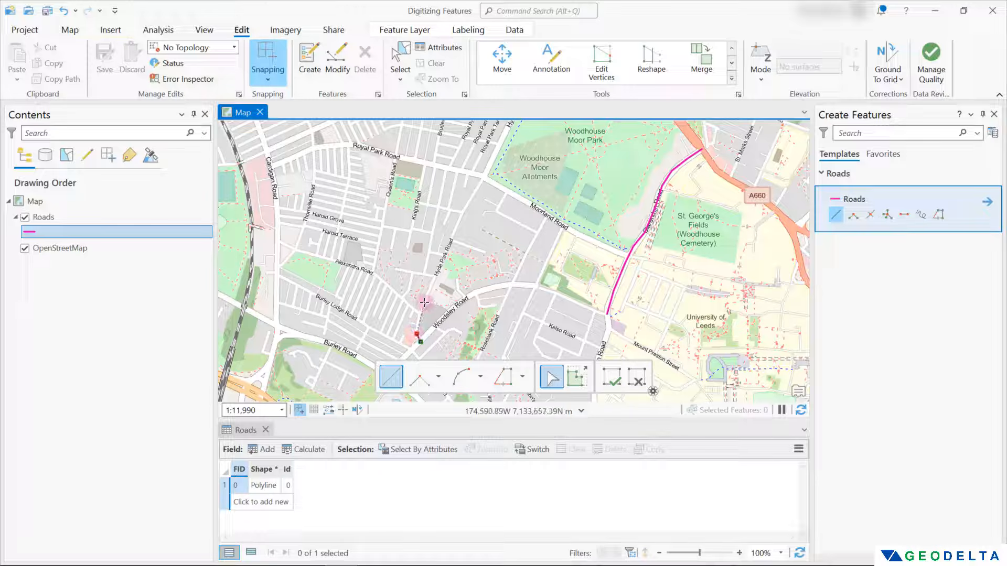
left_click(420, 311)
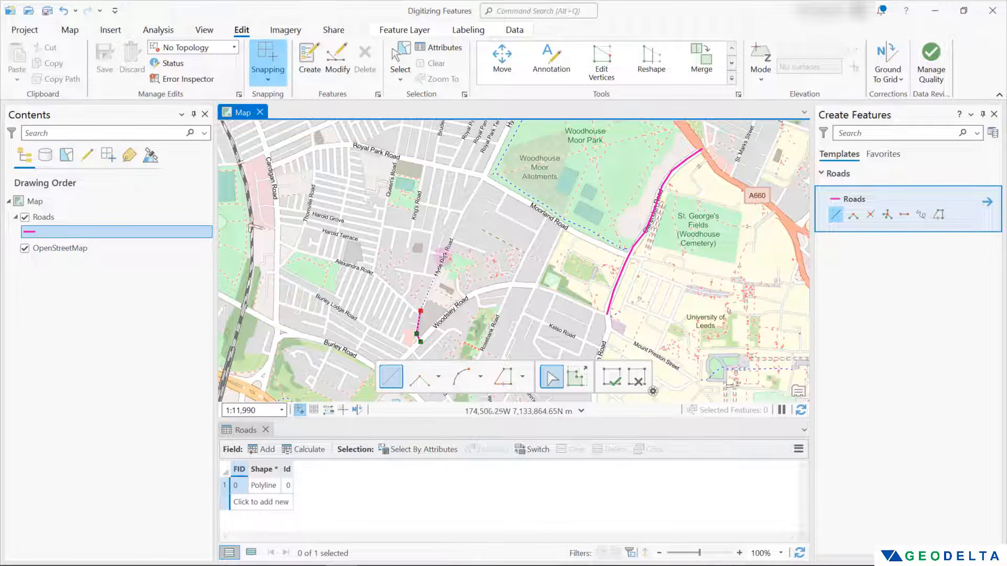
left_click(443, 258)
left_click_drag(490, 196, 434, 295)
left_click(409, 308)
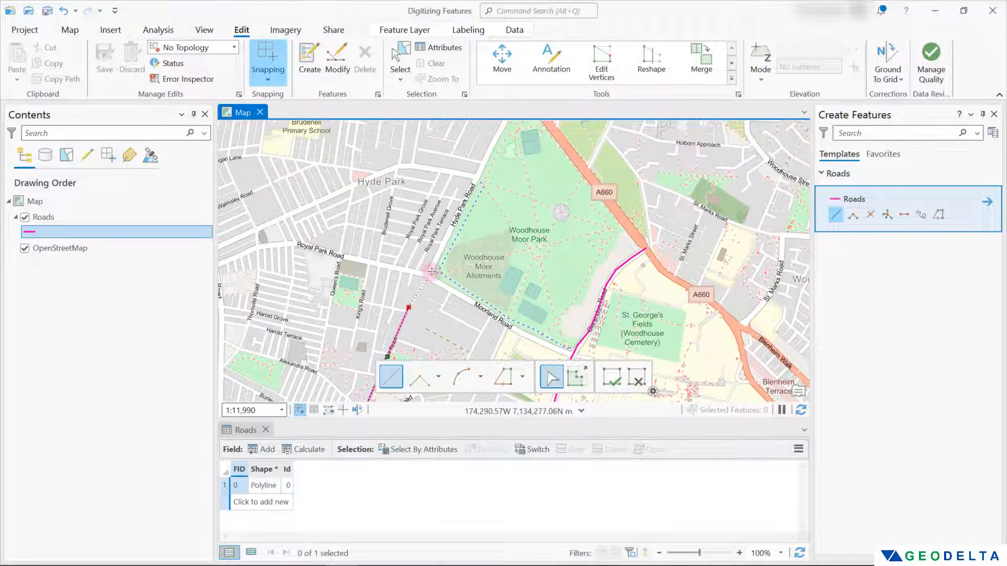
left_click(428, 272)
left_click_drag(477, 216, 433, 294)
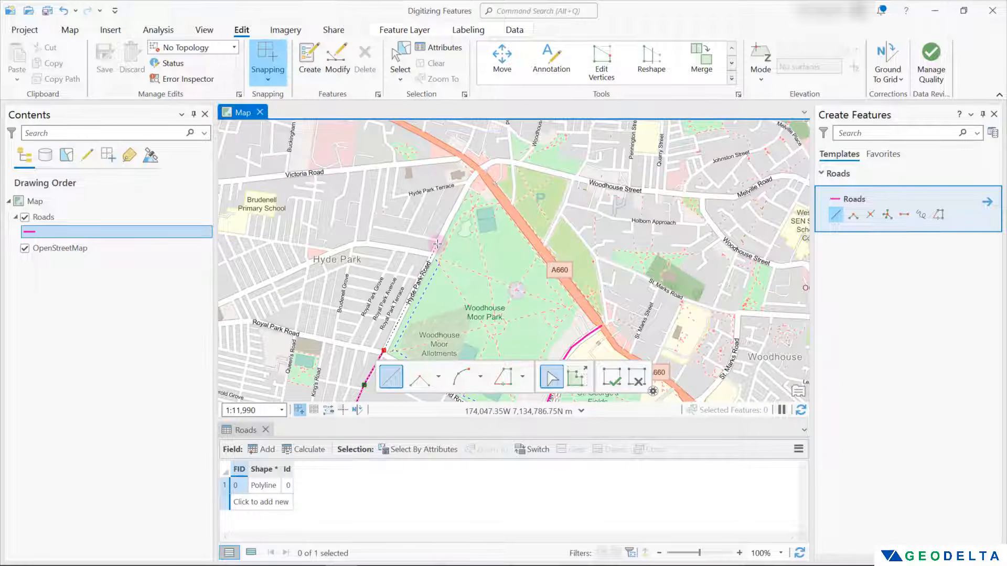
left_click(437, 243)
left_click(469, 179)
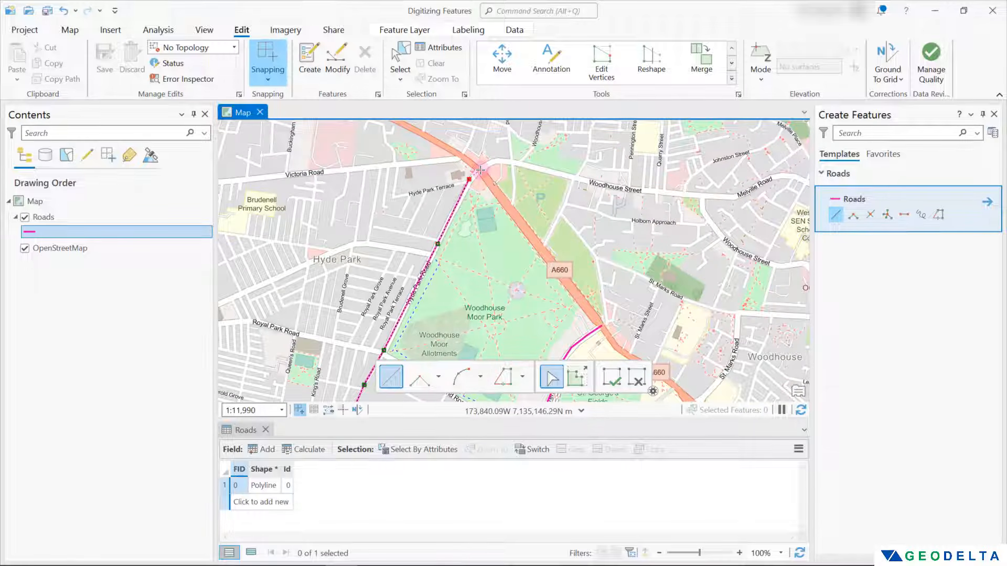
double_click(480, 170)
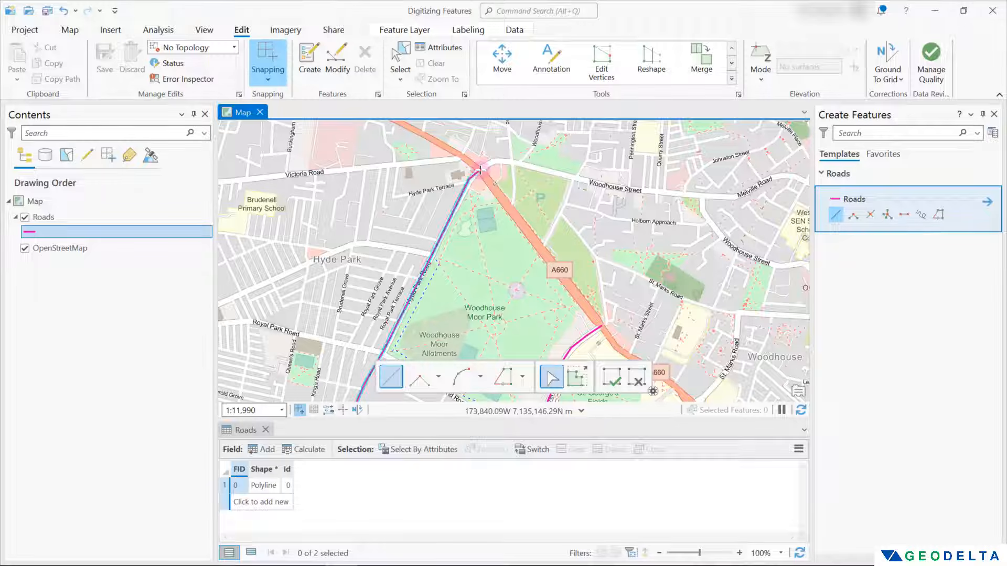
- Clear the selection of the newly digitized Hyde Park Road line and bring the Moorland Road area into view
left_click_drag(556, 296, 595, 193)
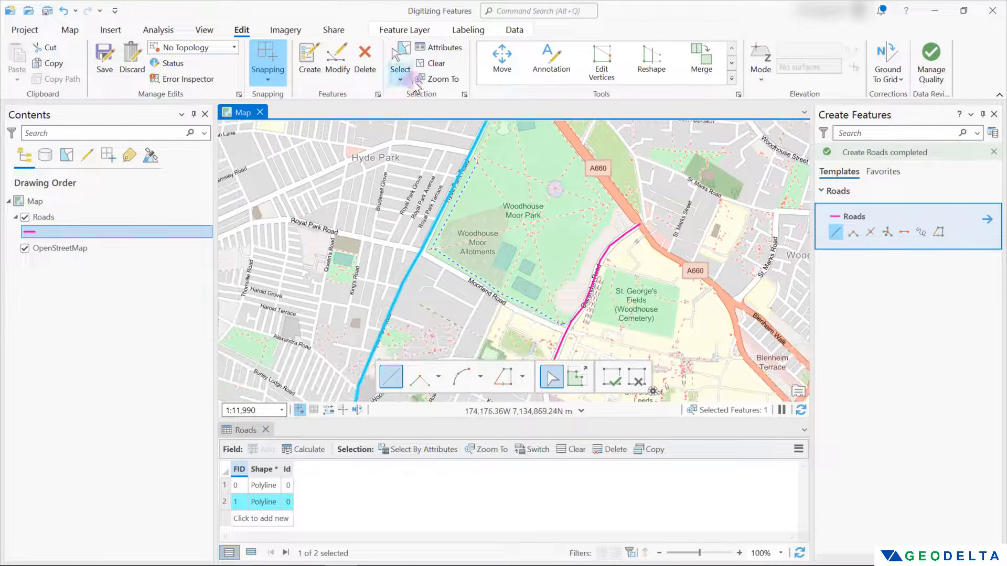
left_click(443, 62)
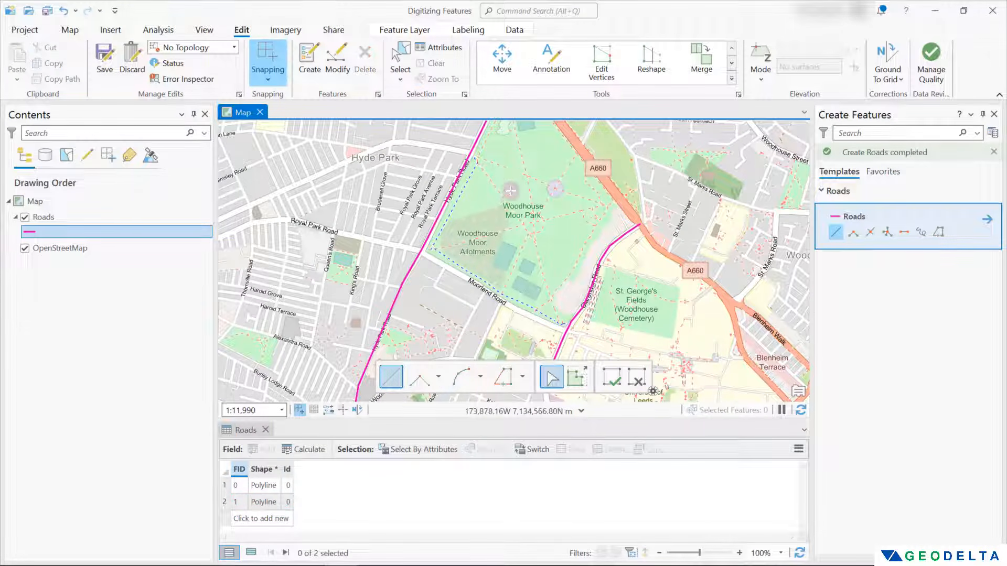
scroll(508, 195, "down", 3)
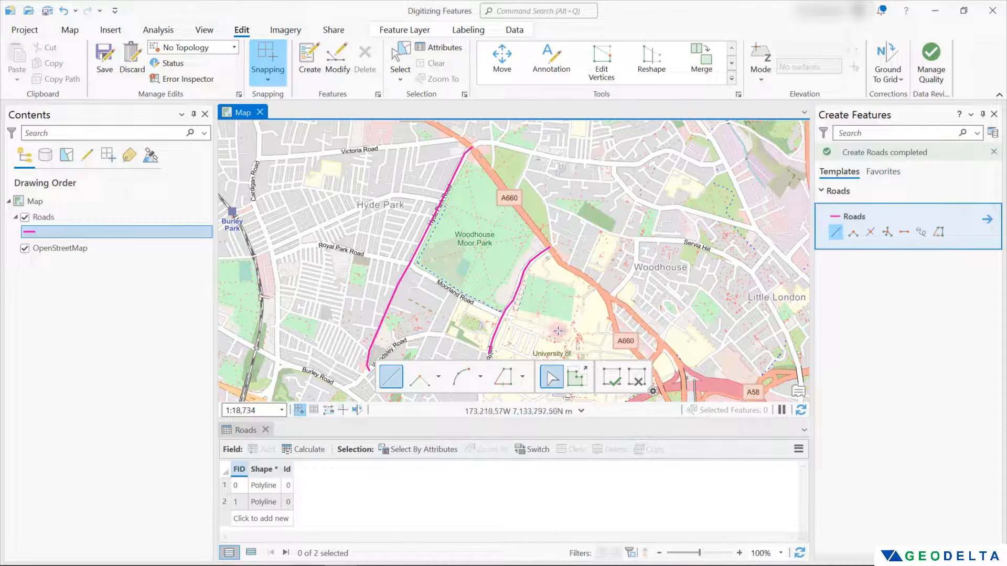
scroll(521, 323, "up", 2)
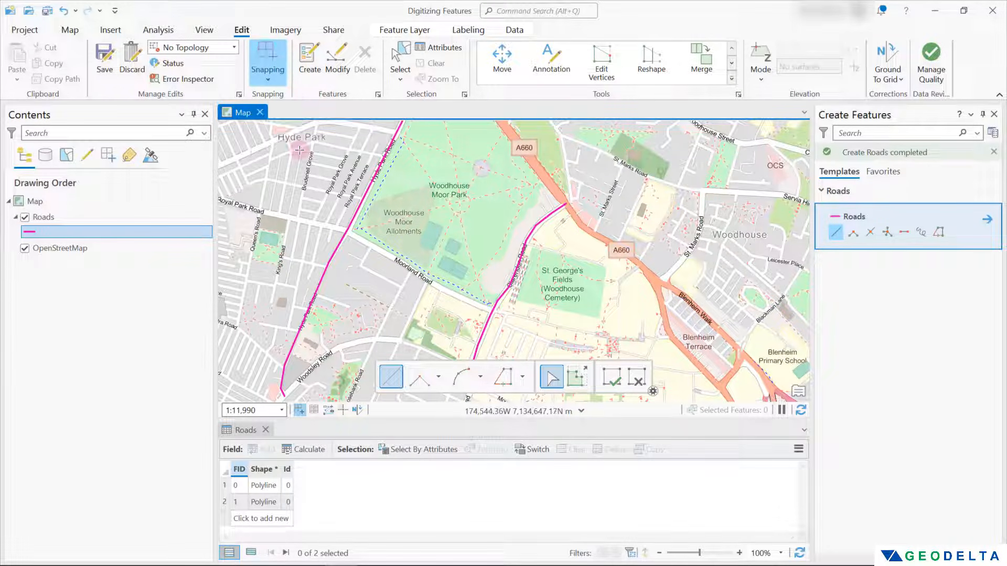
- Turn snapping off, inspect the Moorland Road and Clarendon Road junction at close range, and turn snapping back on
left_click(272, 50)
scroll(490, 320, "up", 2)
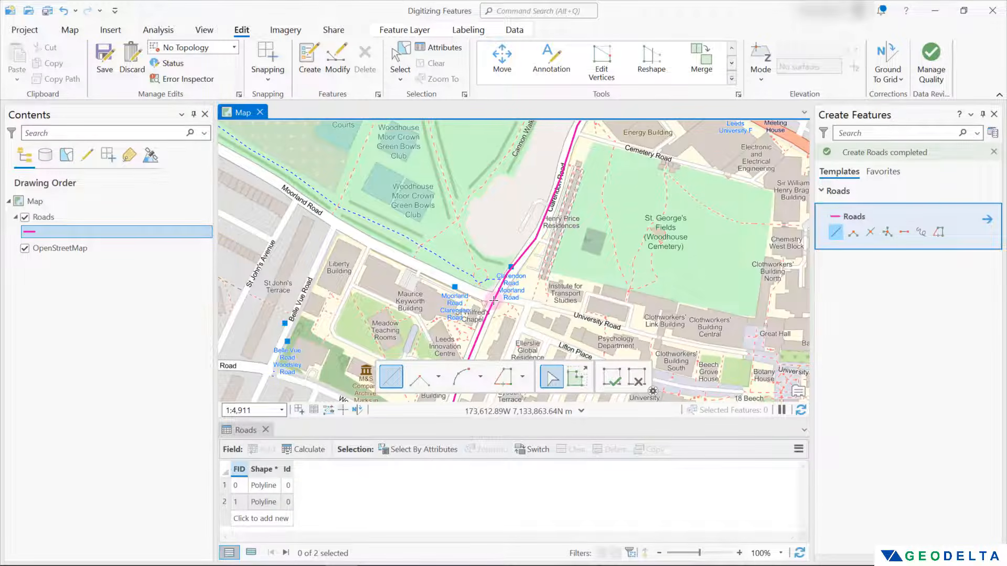
scroll(494, 301, "up", 5)
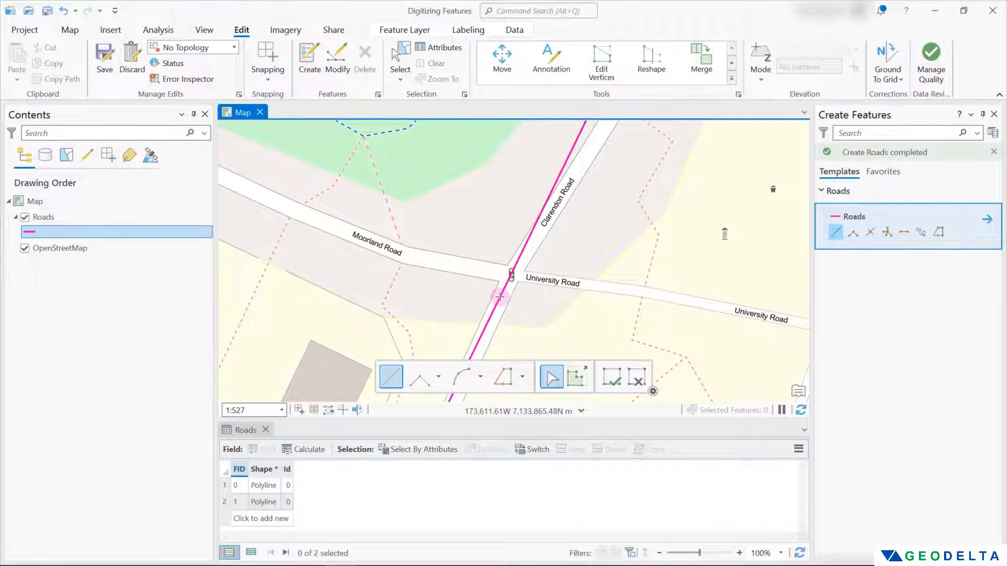
scroll(499, 297, "down", 5)
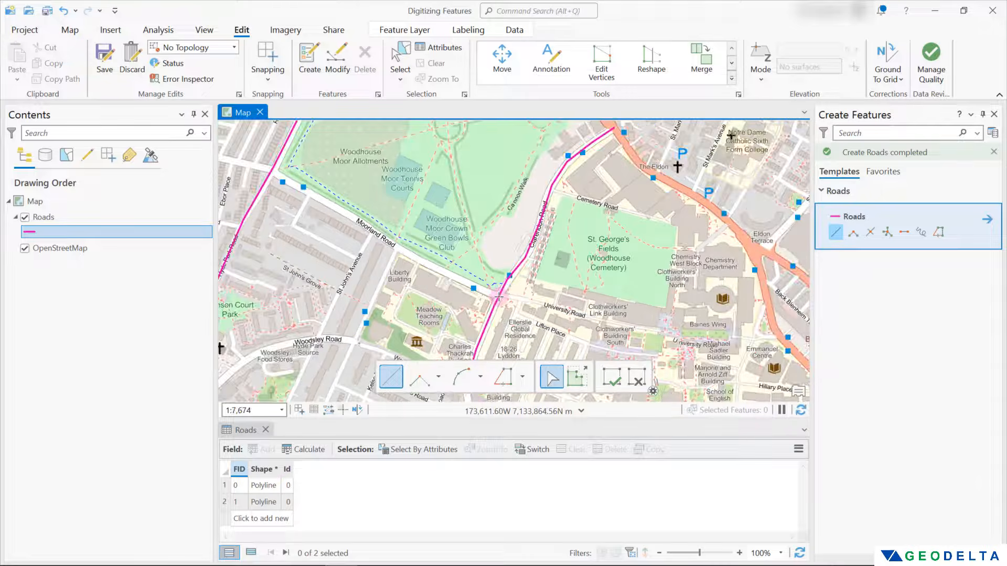
scroll(499, 297, "up", 3)
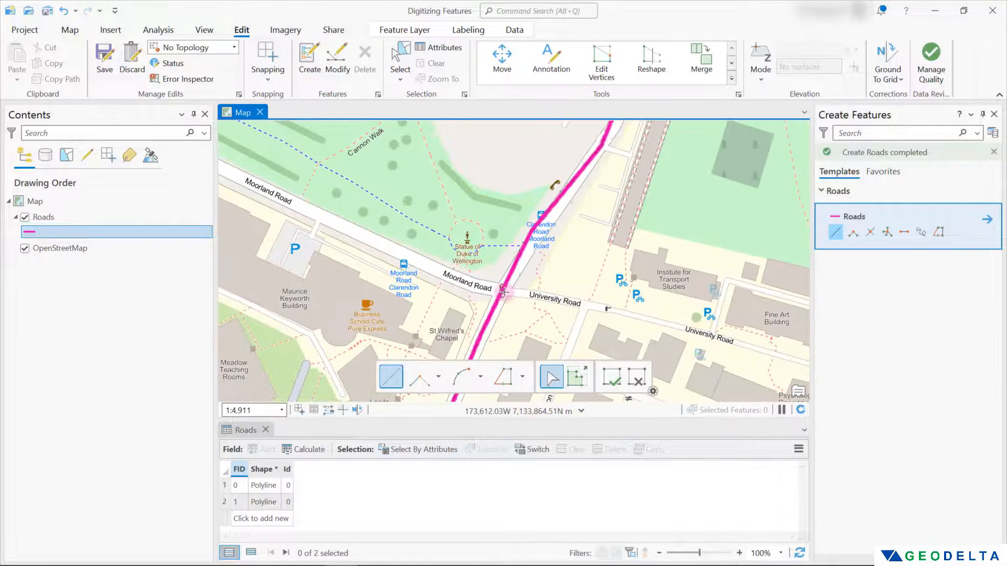
scroll(502, 291, "up", 4)
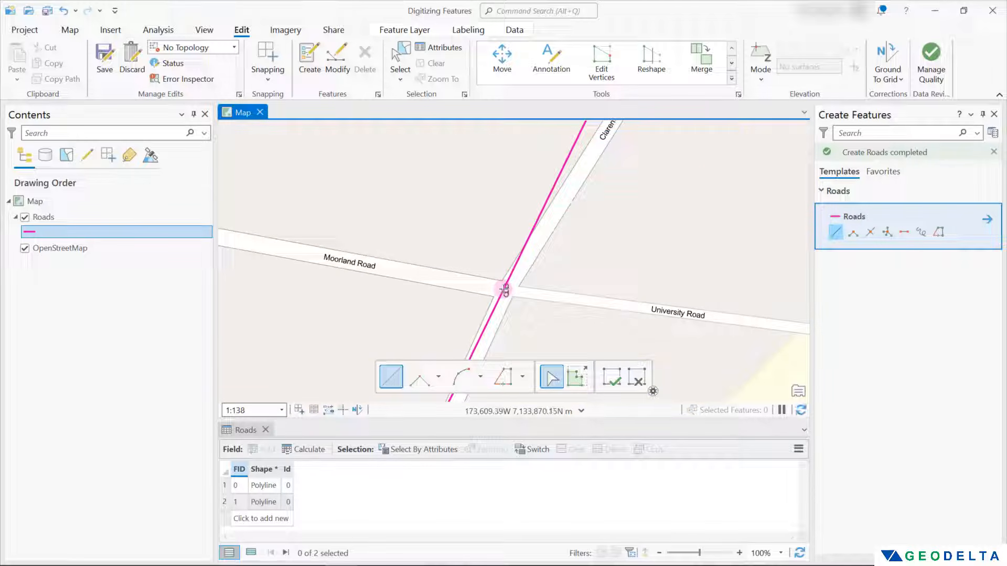
scroll(504, 289, "down", 1)
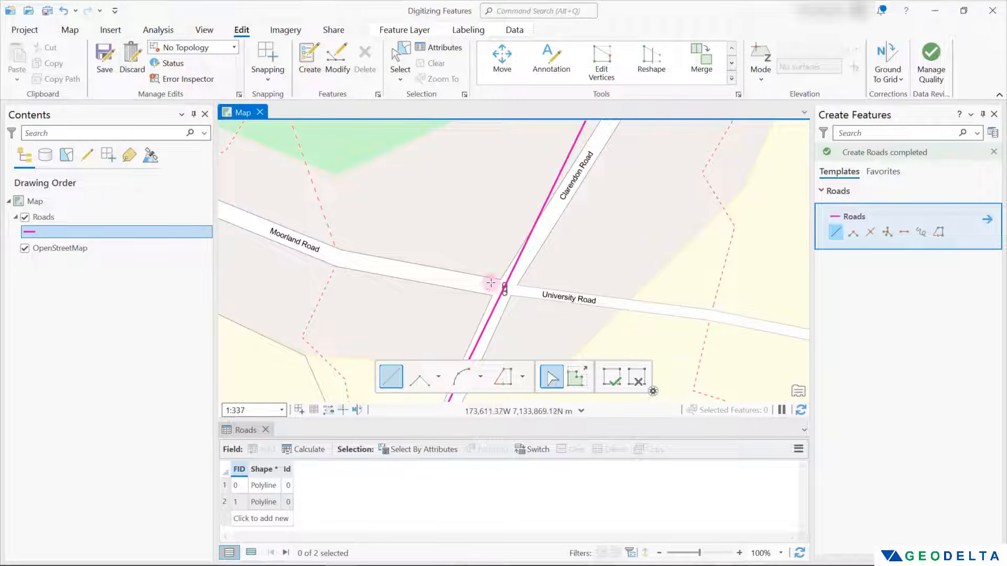
scroll(505, 288, "down", 3)
scroll(501, 287, "down", 1)
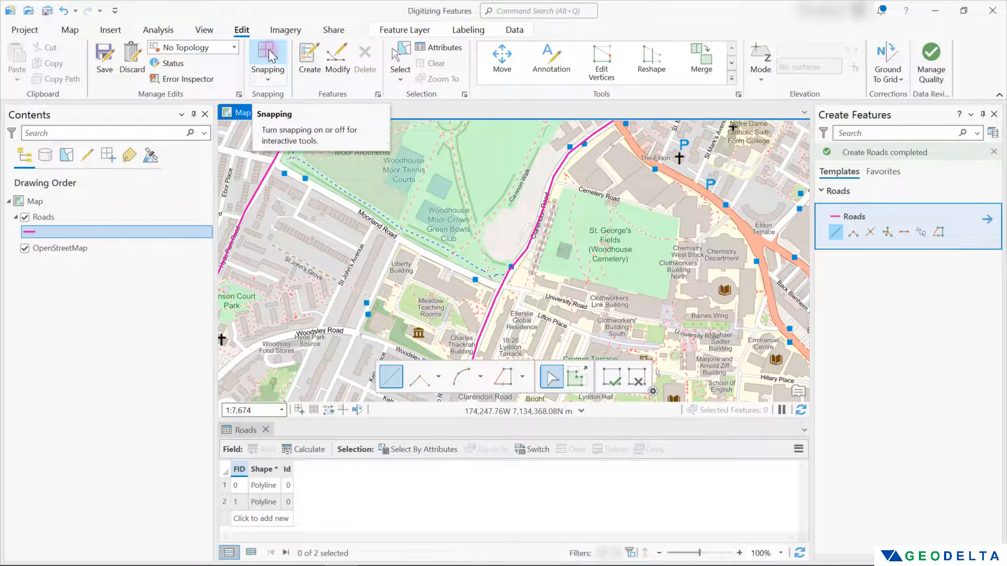
left_click(270, 57)
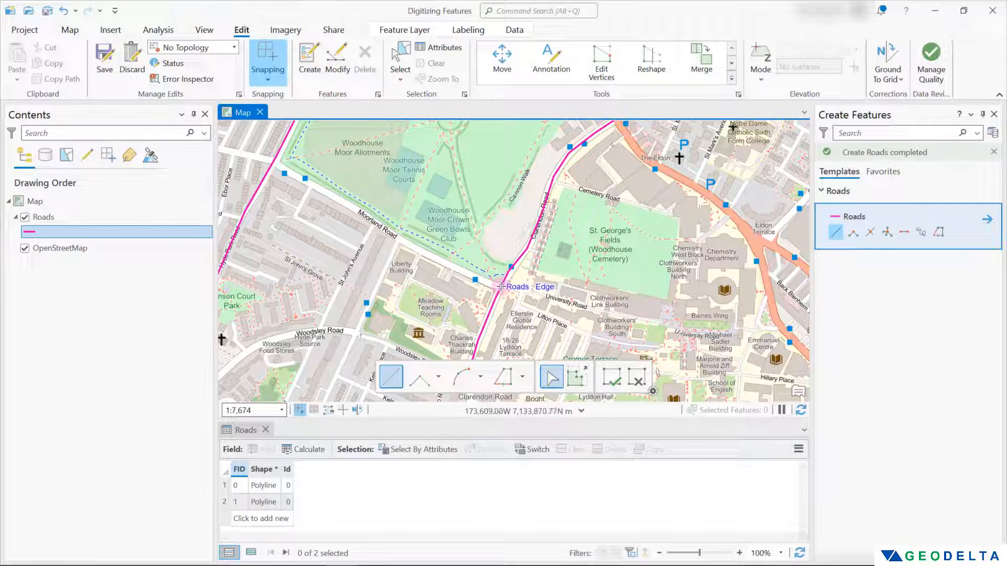
- Digitize Moorland Road along the park's southern side, snapping its start to the Clarendon Road line and its end to the Hyde Park Road line
left_click(501, 286)
left_click(453, 268)
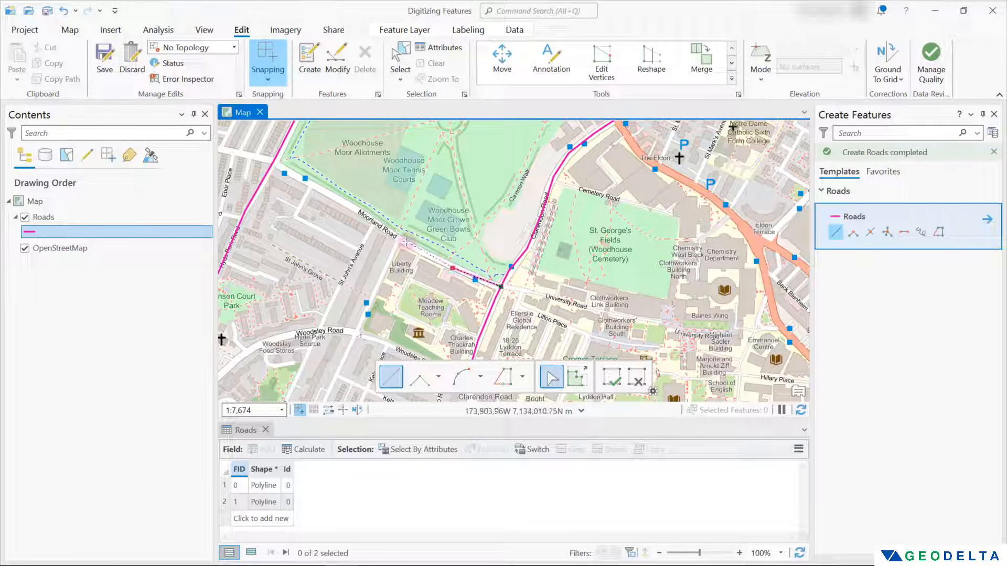
left_click(405, 243)
left_click(344, 201)
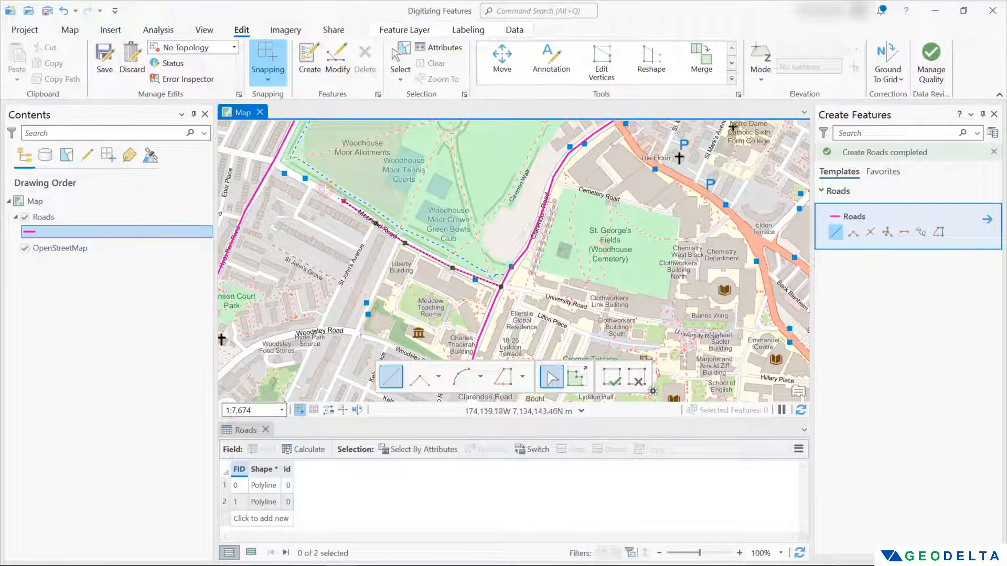
left_click_drag(333, 189, 444, 296)
left_click(420, 289)
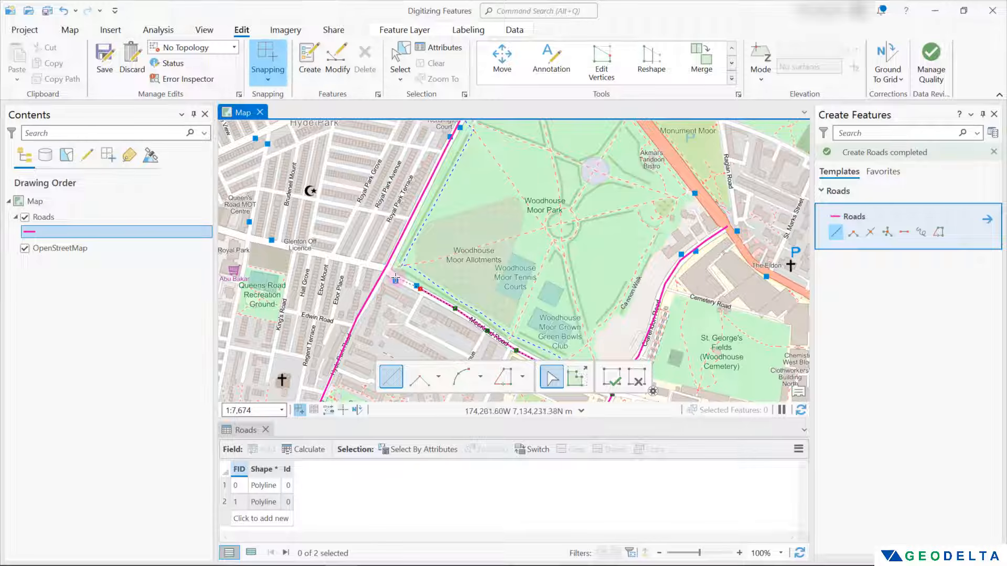
left_click(395, 278)
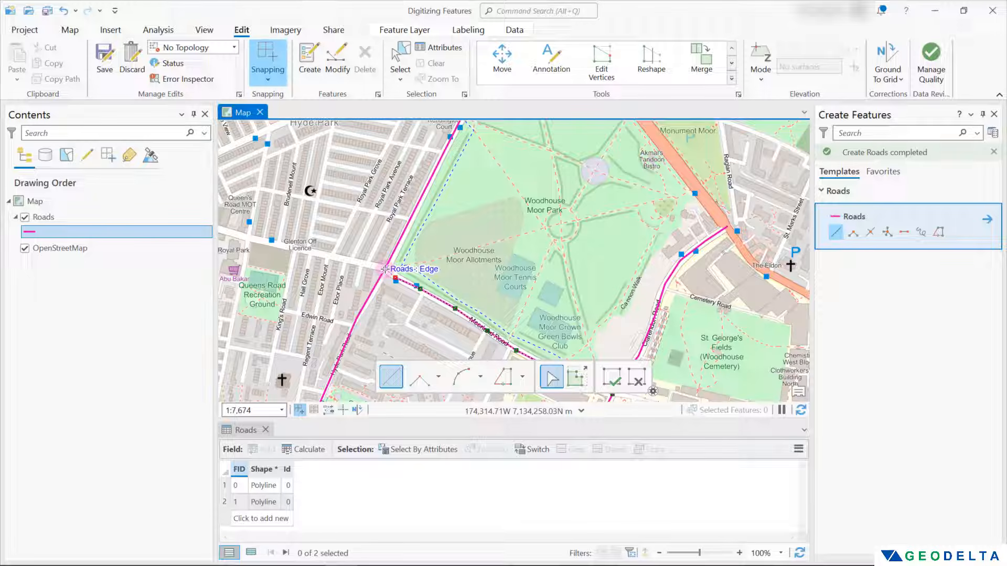
double_click(385, 269)
- Inspect the snapped end of the Moorland Road line at Clarendon Road and clear the feature selection
left_click_drag(444, 267, 396, 194)
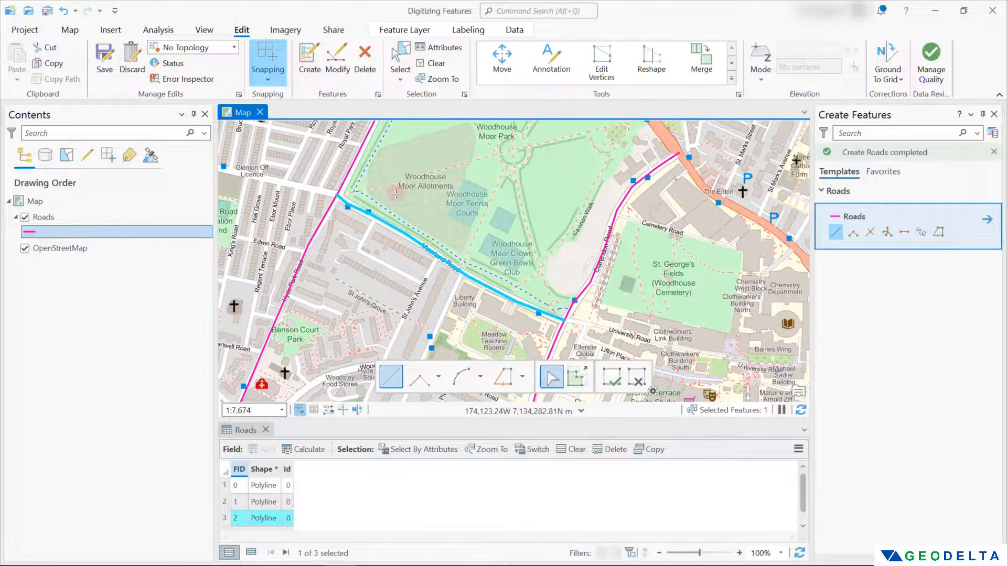
scroll(569, 325, "up", 5)
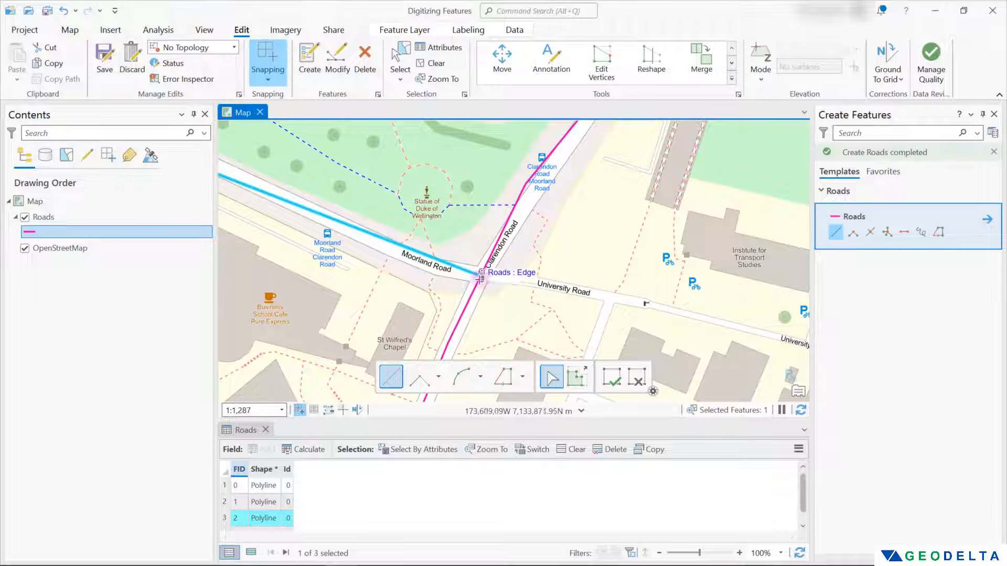
scroll(480, 278, "down", 8)
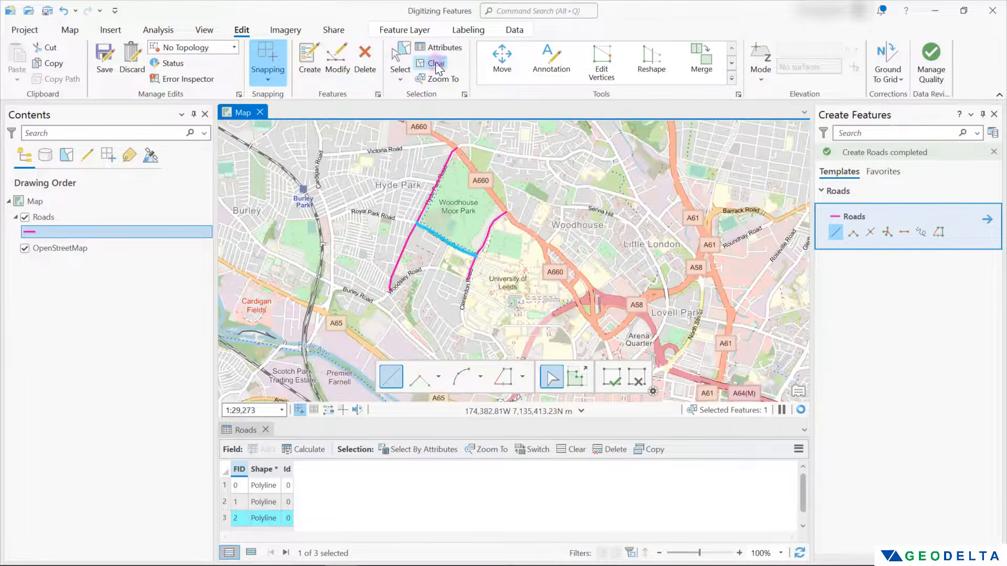
left_click(436, 64)
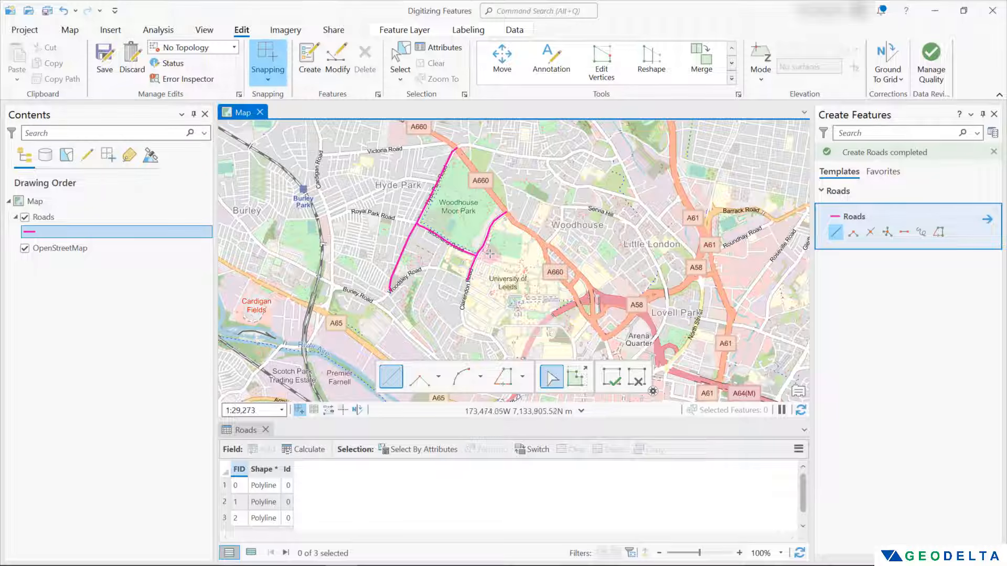
- Select Hyde Park Road, Moorland Road and Clarendon Road in turn on the map to match each line with its table record
left_click(400, 61)
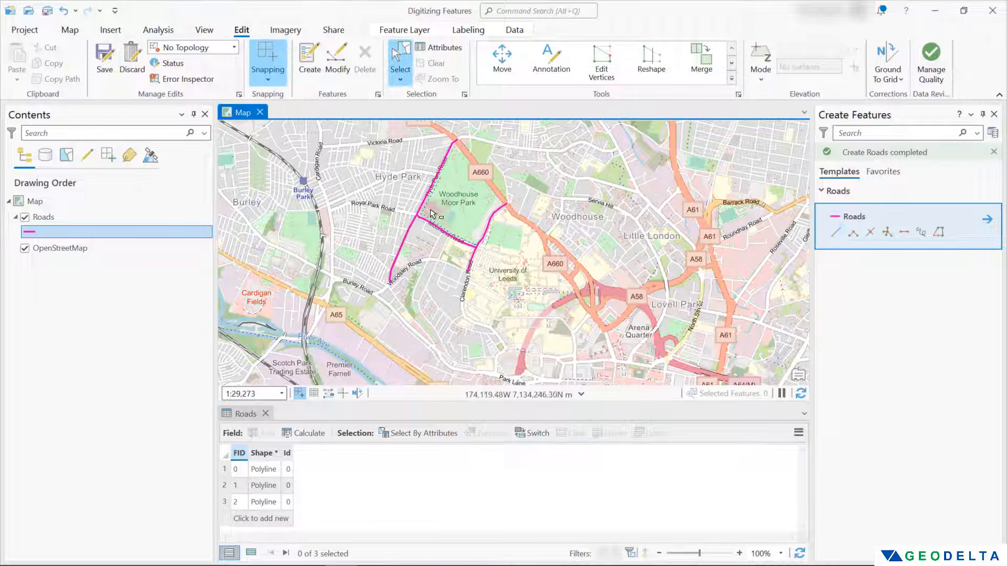
left_click(423, 205)
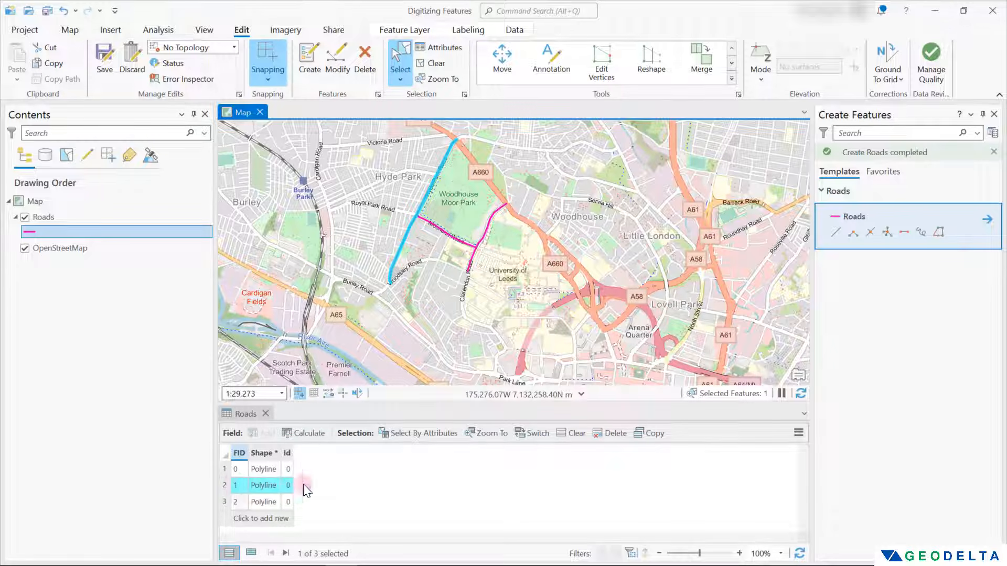
left_click(453, 235)
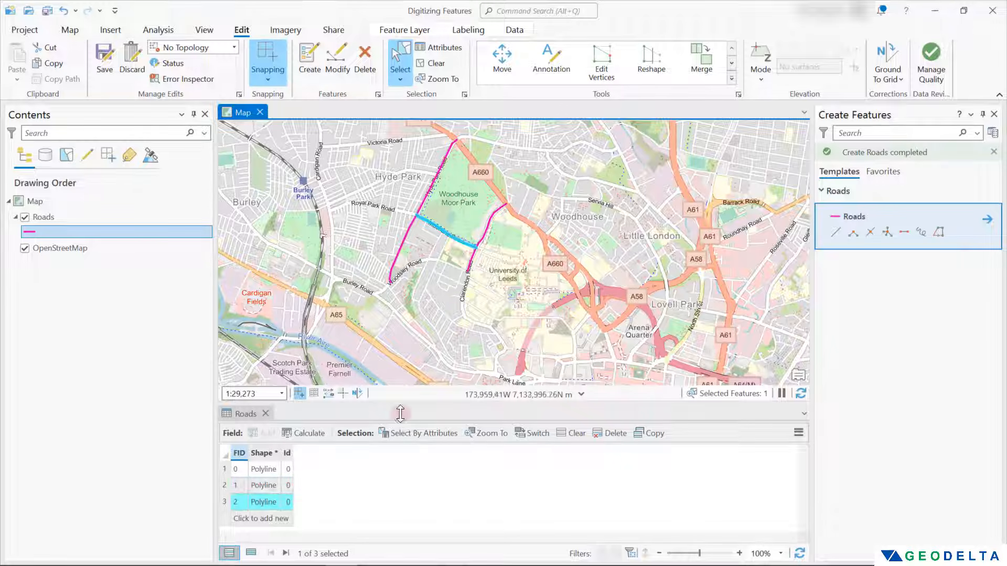
left_click(488, 238)
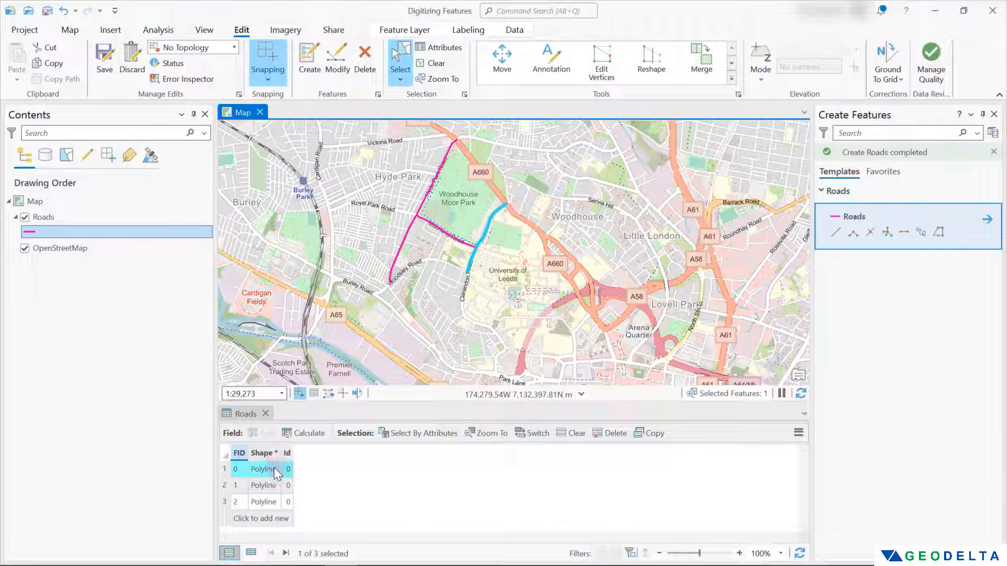
left_click(233, 501)
left_click(227, 469)
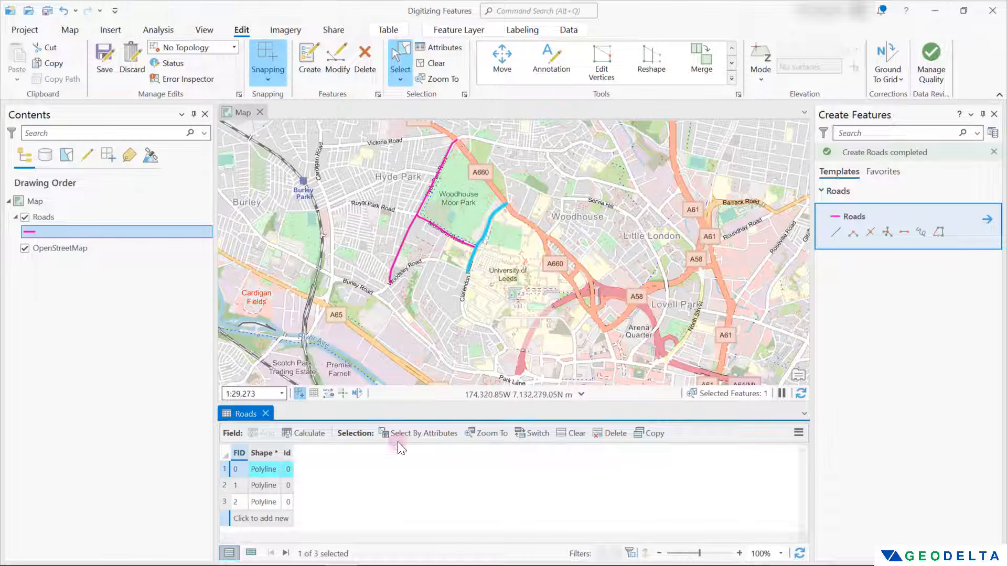
- Clear the feature selection and save all edits made to the Roads layer
left_click(435, 71)
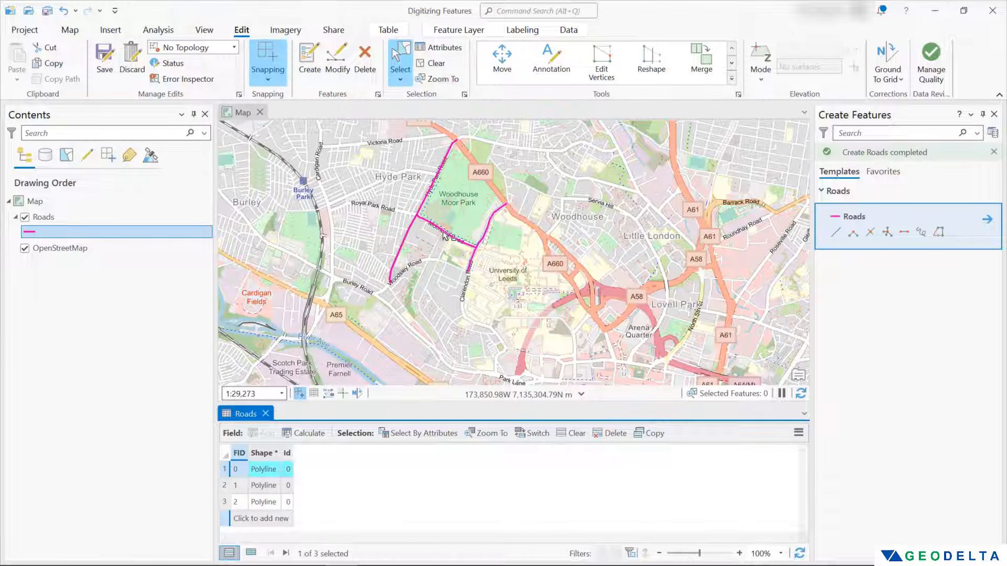
left_click(104, 59)
left_click(515, 310)
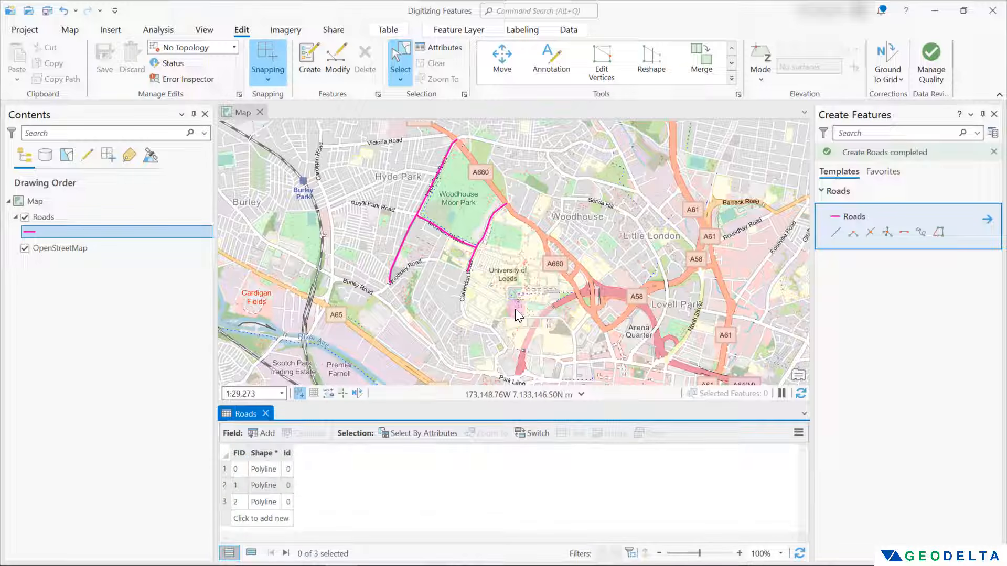
- Add a field called Name with data type Text to the Roads table, save the change and close the fields view
left_click(265, 432)
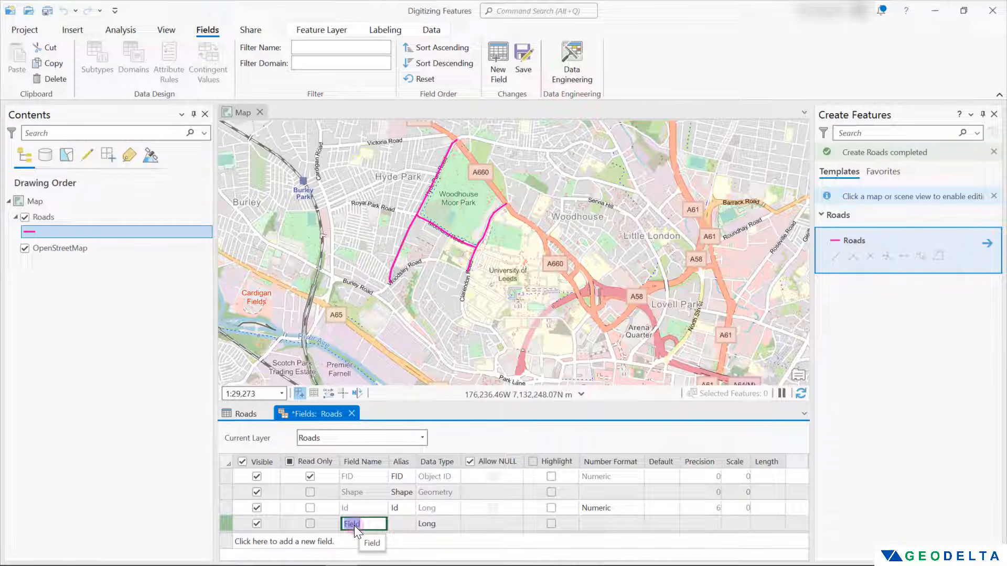
type("Name")
left_click(439, 527)
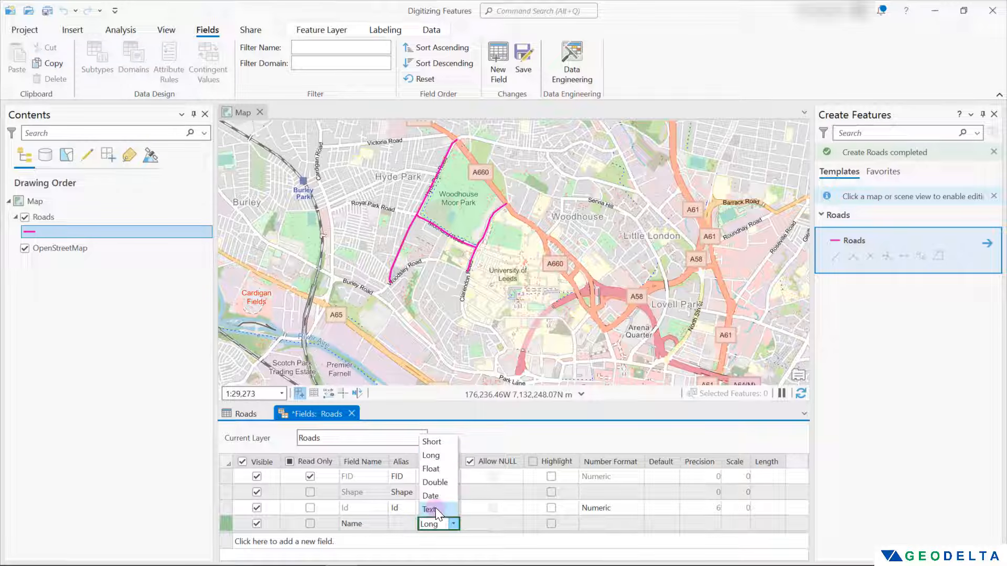
left_click(436, 507)
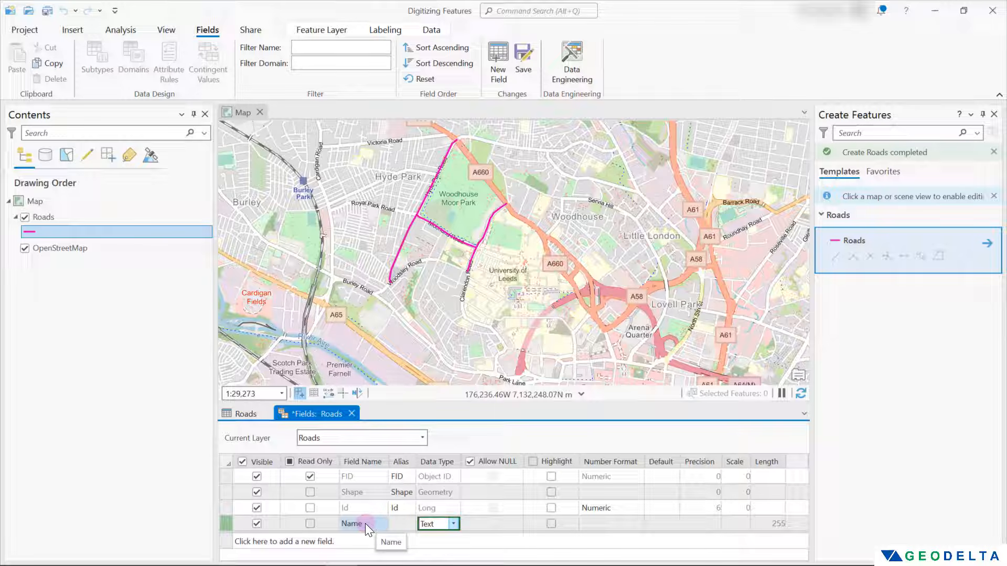
left_click(452, 524)
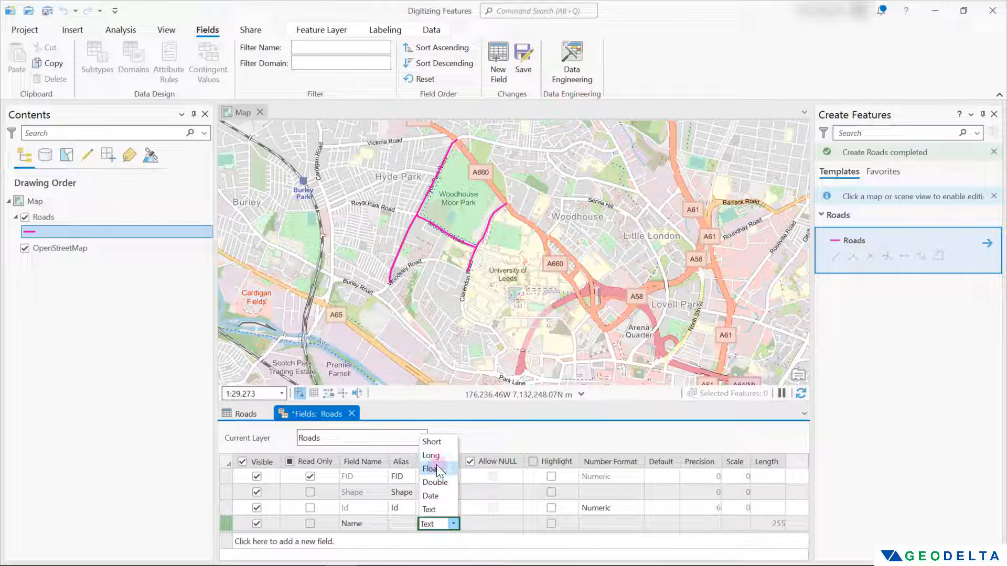
left_click(441, 527)
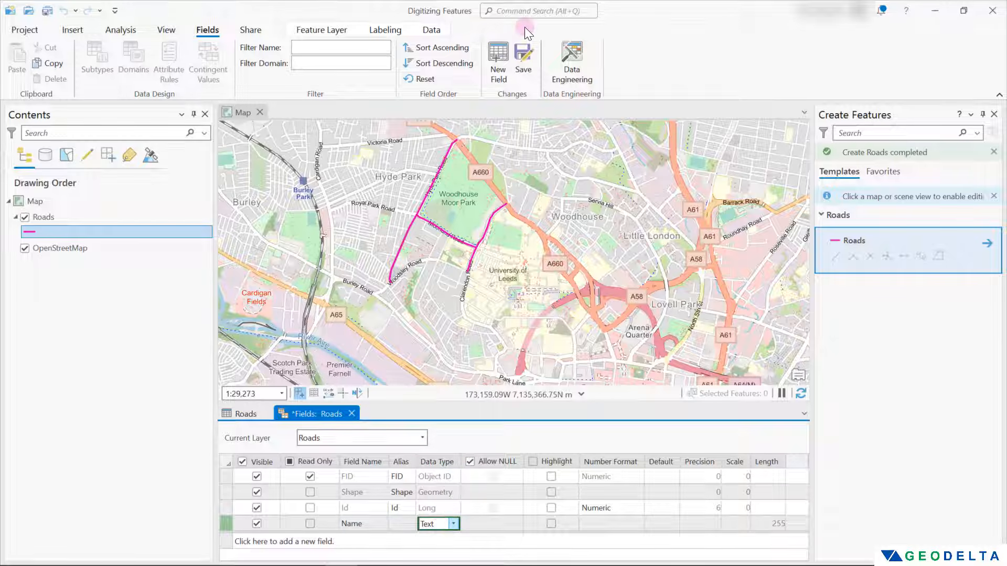
left_click(525, 62)
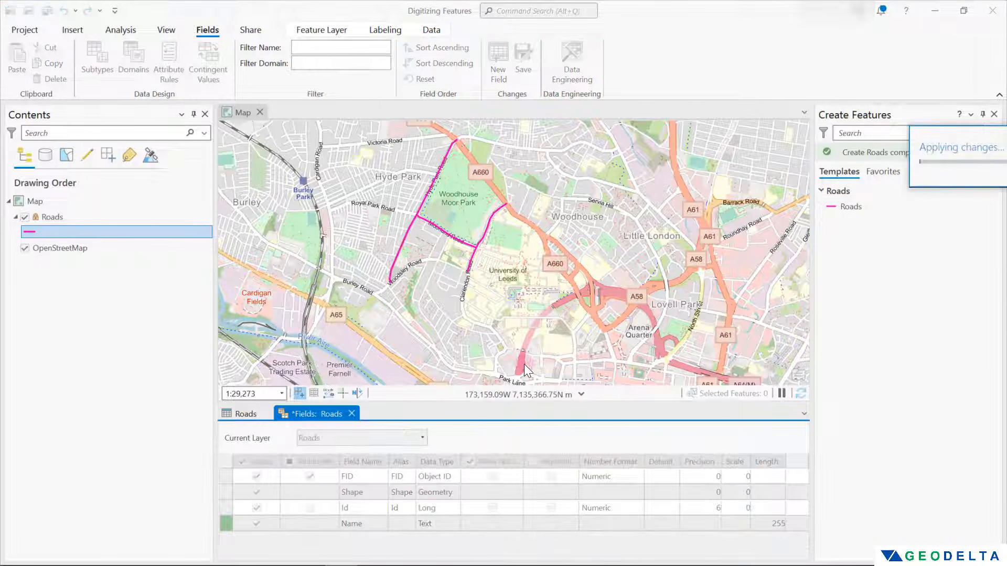
left_click(348, 414)
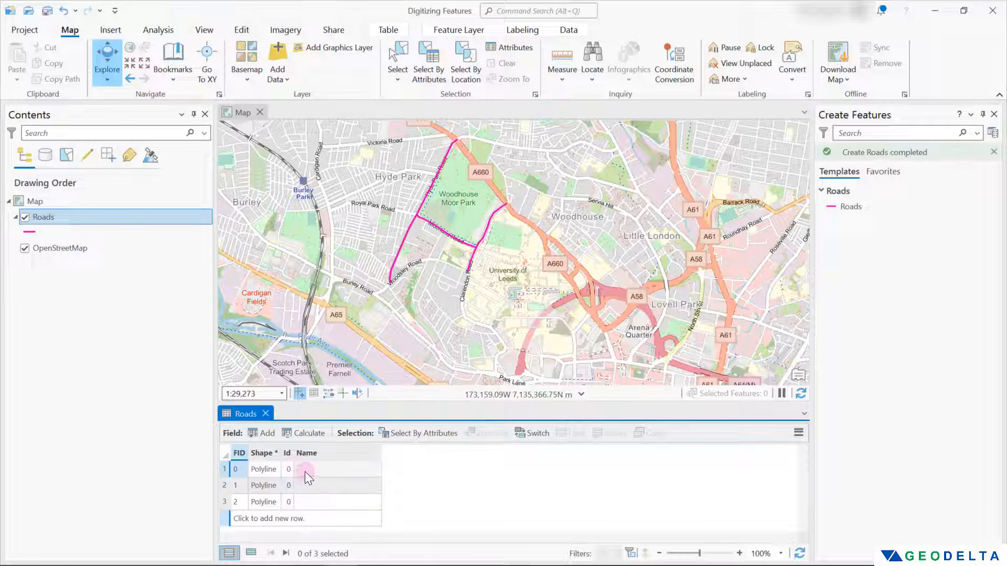
- Name the three records in the Roads table Road_1, Road_2 and Road_3, matching each to its line on the map
left_click(225, 469)
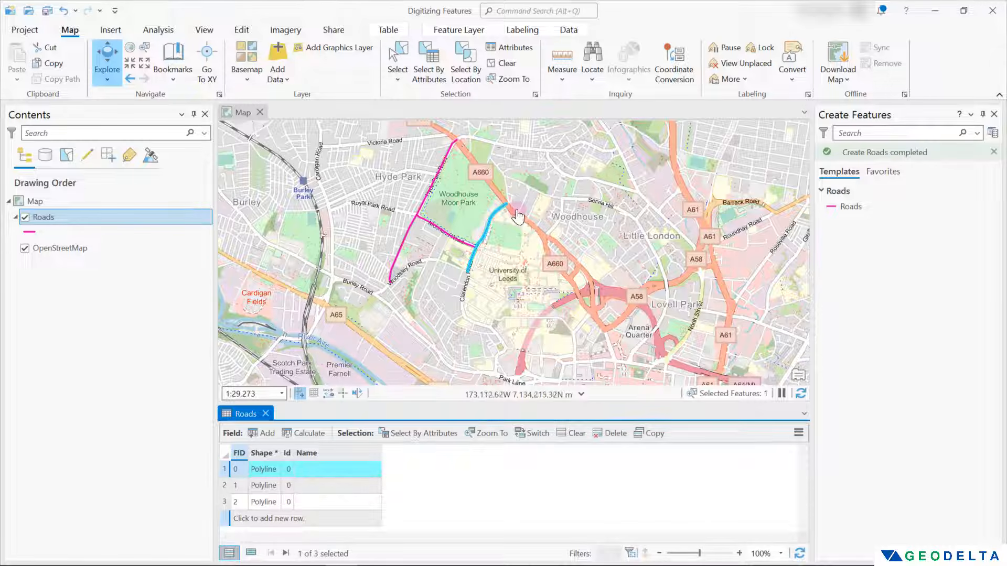
left_click(312, 470)
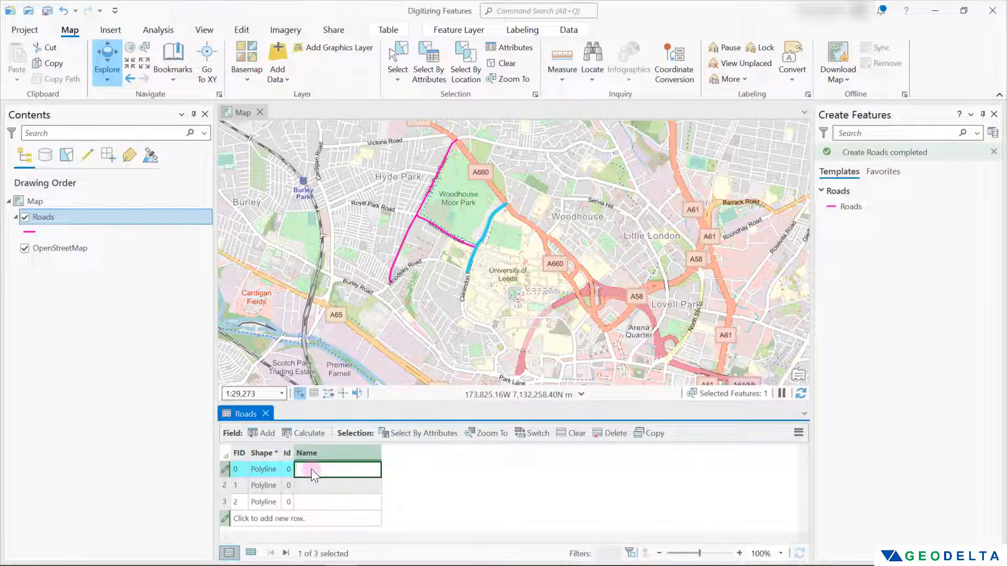
type("Road_1")
left_click(227, 484)
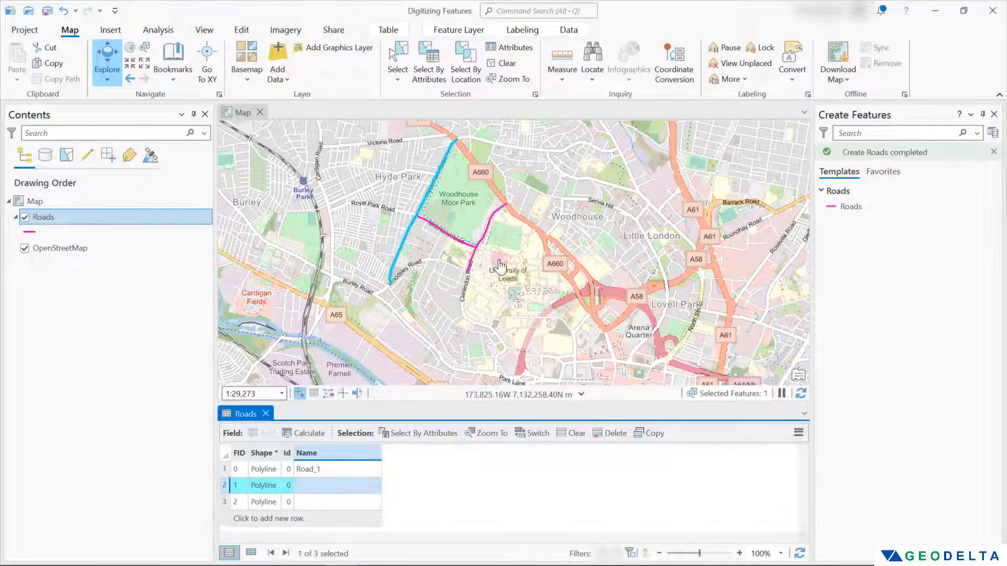
left_click(305, 490)
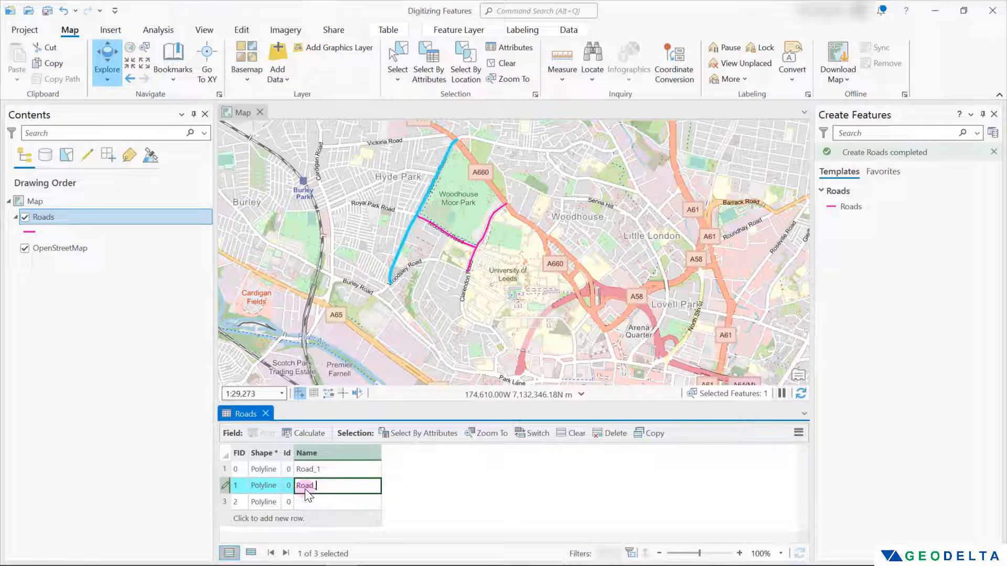
left_click(225, 502)
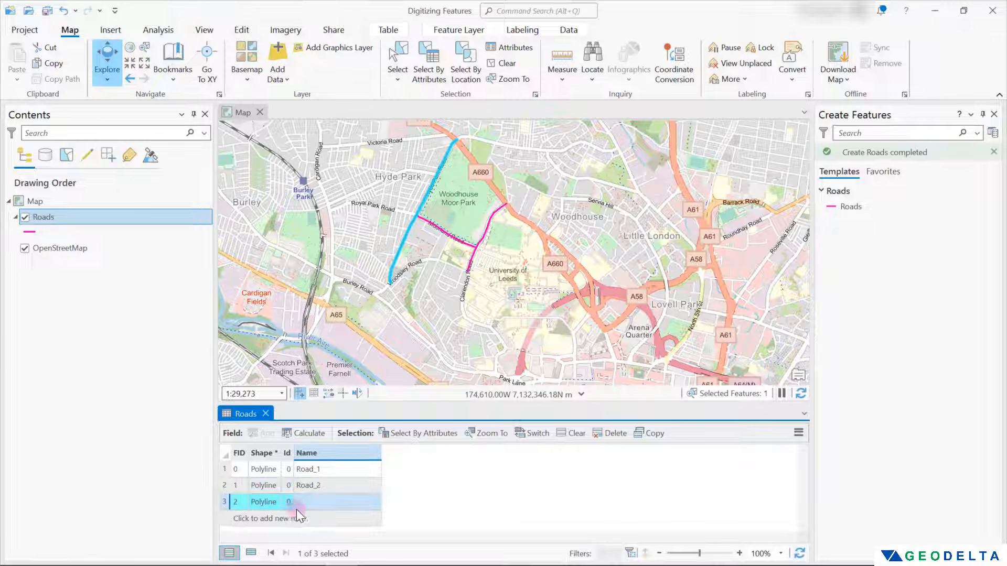
left_click(320, 505)
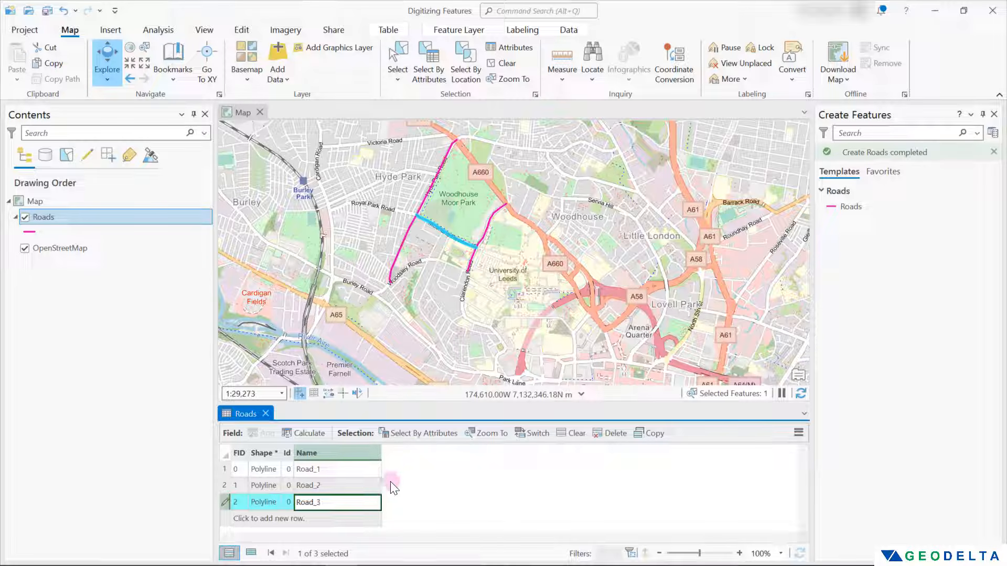
- Save all edits made to the Roads layer and clear the feature selection
left_click(241, 30)
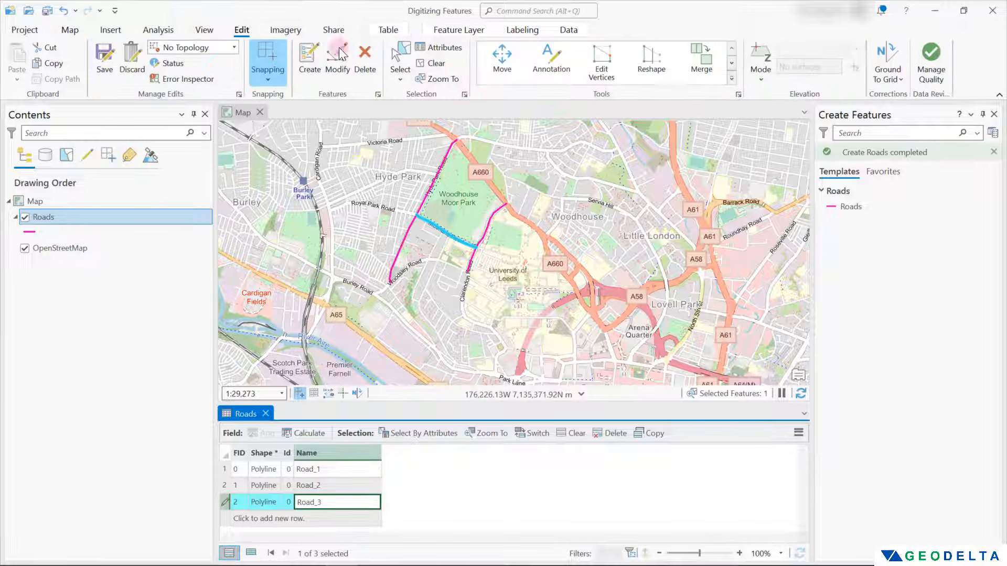
left_click(99, 60)
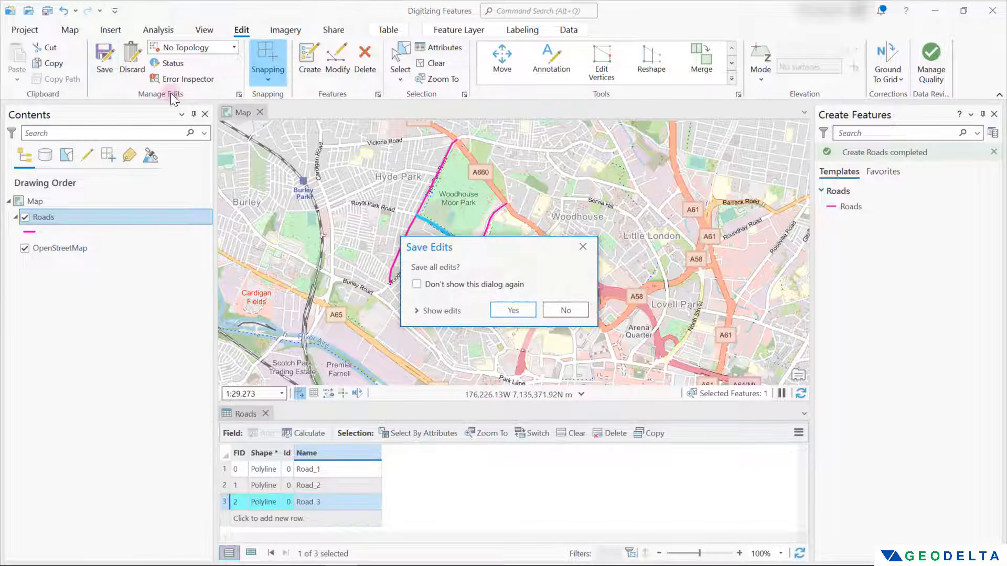
left_click(503, 309)
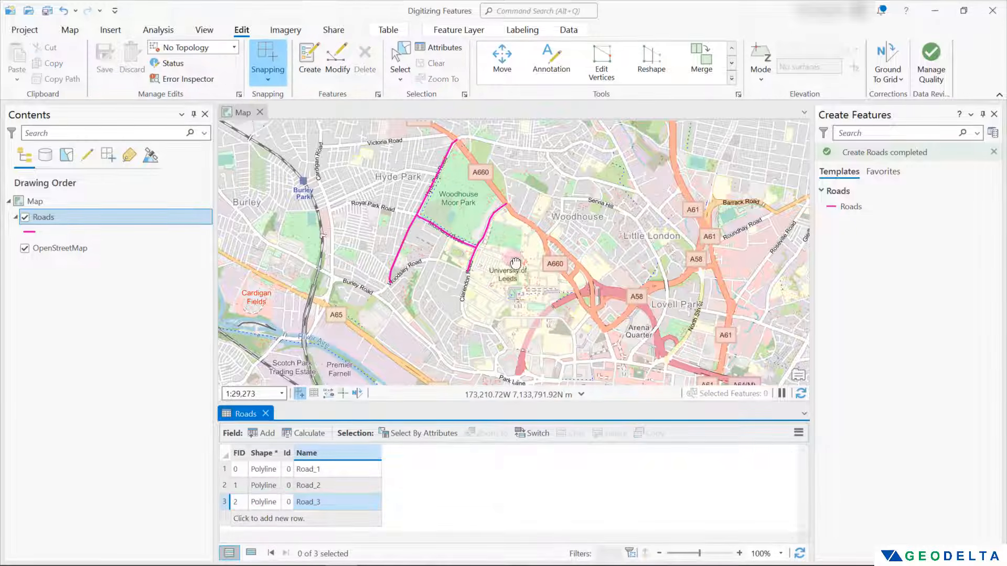
mouse_move(511, 256)
left_mouse_down()
mouse_move(551, 295)
mouse_move(526, 259)
left_mouse_up()
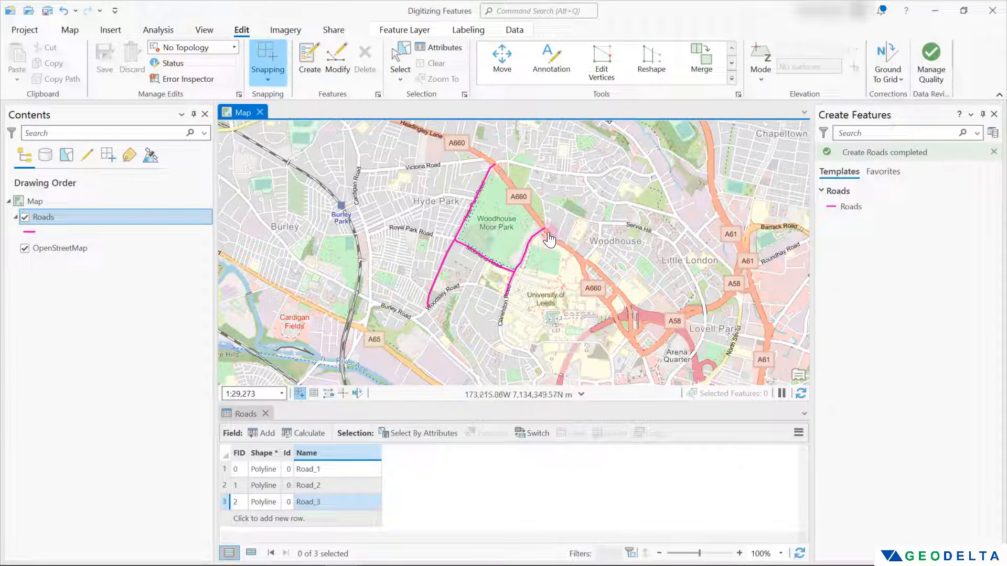
- Close the feature creation pane and start a new shapefile in the catalog folder 63. Creating Features in ArcGIS Pro
left_click(208, 32)
left_click(196, 49)
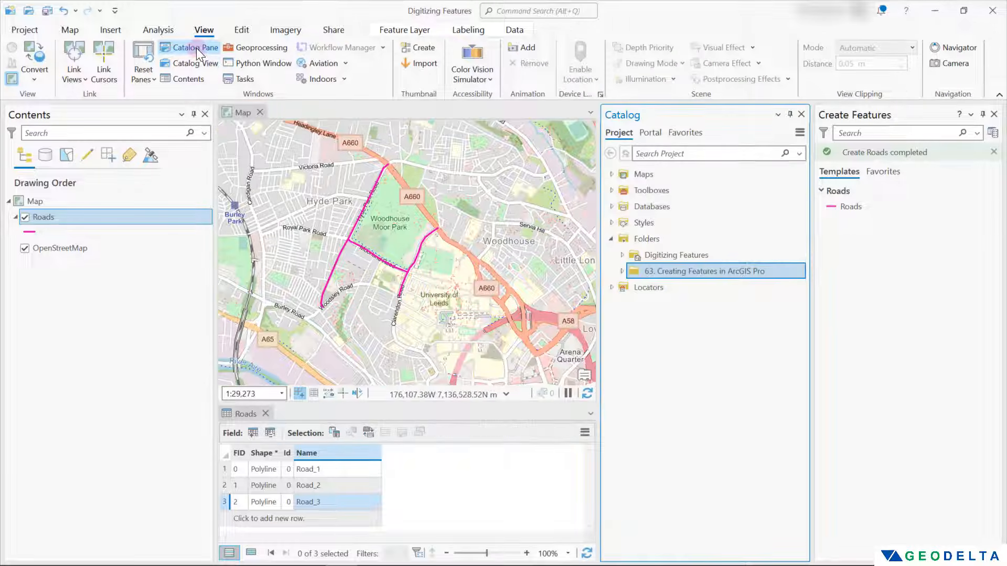
left_click(996, 114)
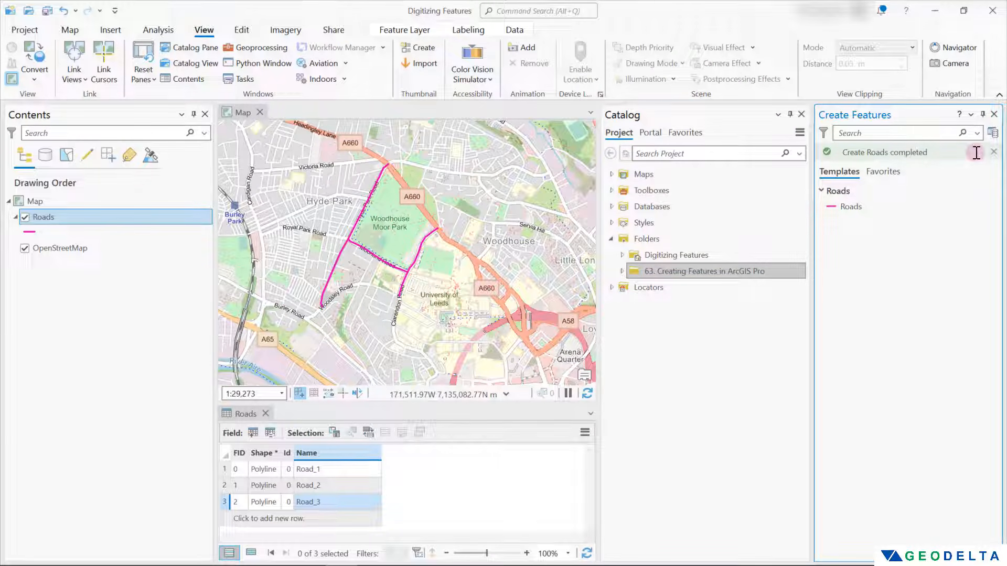
left_click(995, 114)
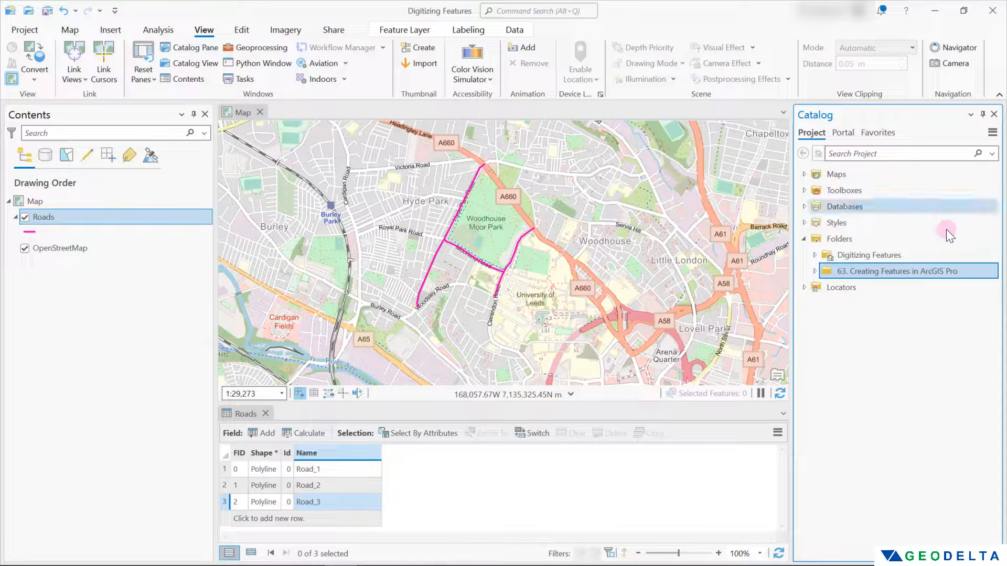
right_click(899, 271)
mouse_move(815, 275)
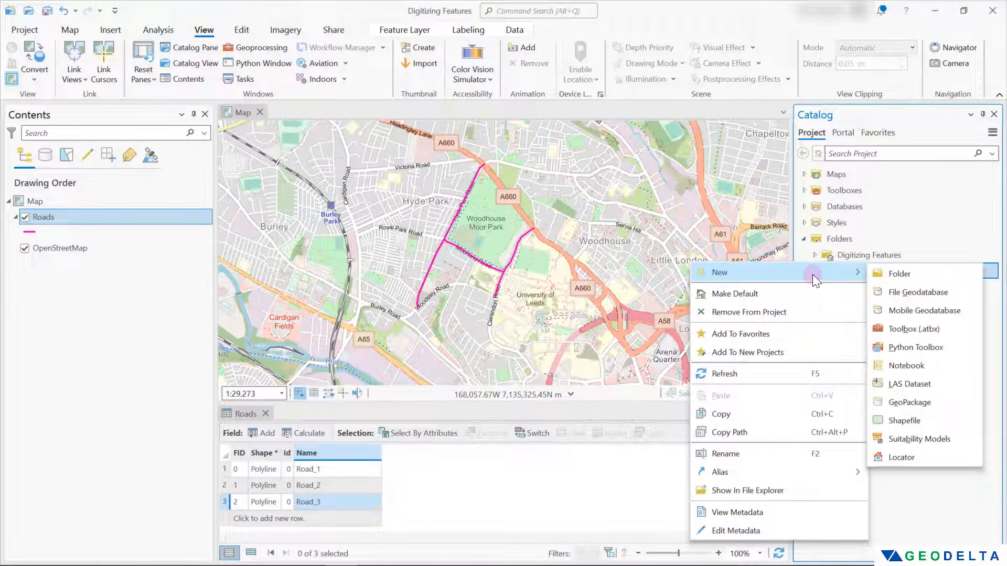
left_click(911, 421)
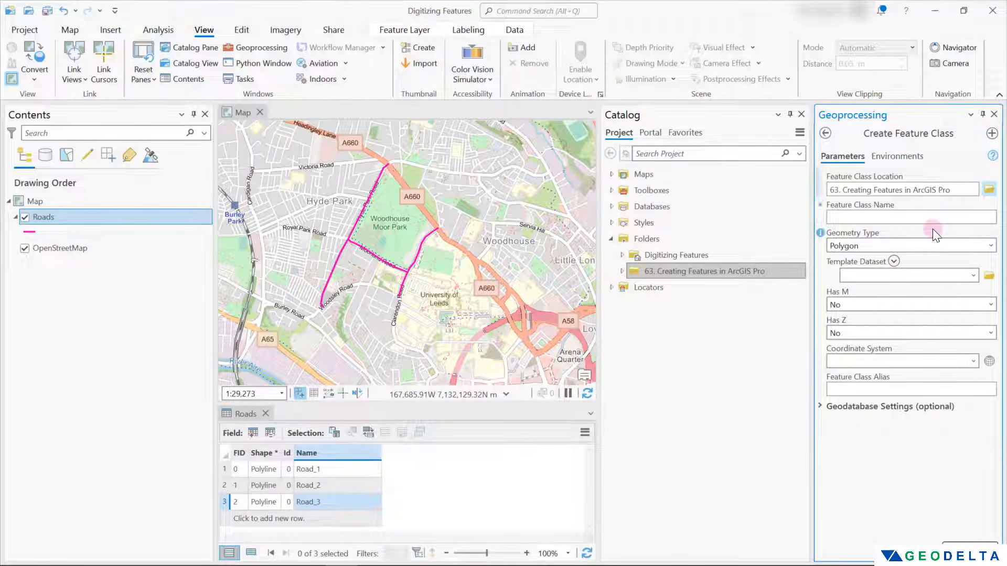
- Create the shapefile as Parks with geometry type Polygon and the coordinate system of the current map
left_click(907, 219)
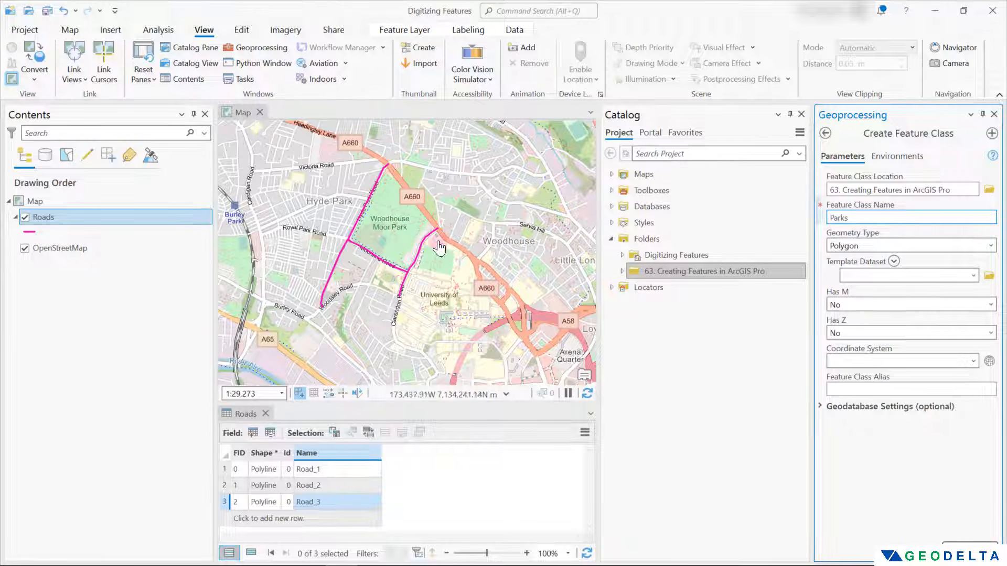
left_click(991, 246)
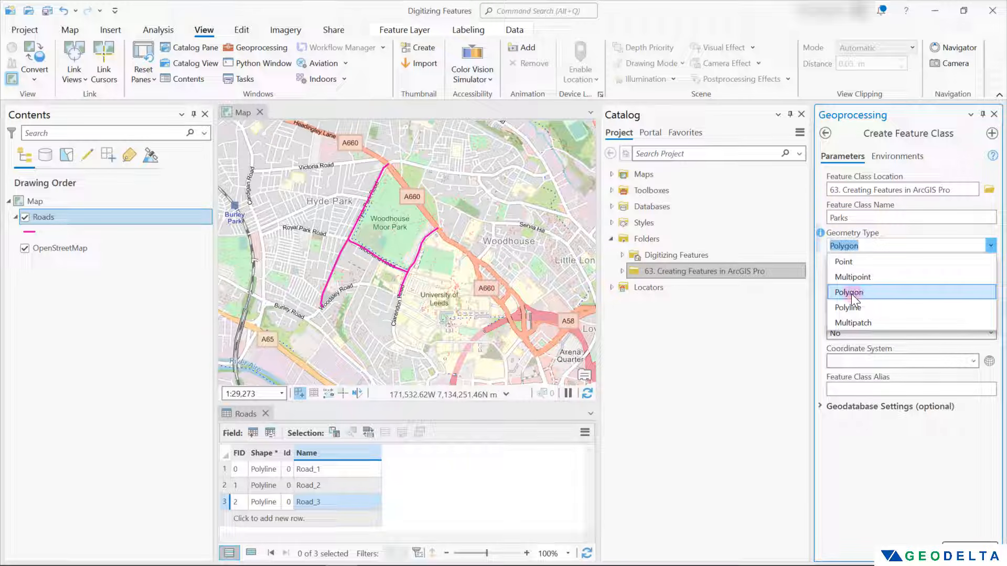
left_click(852, 292)
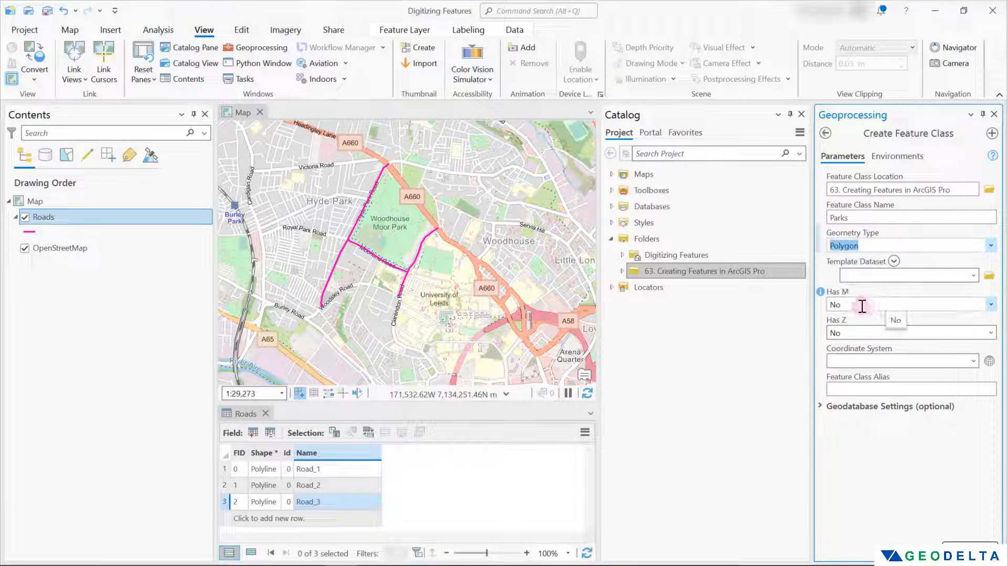
left_click(972, 362)
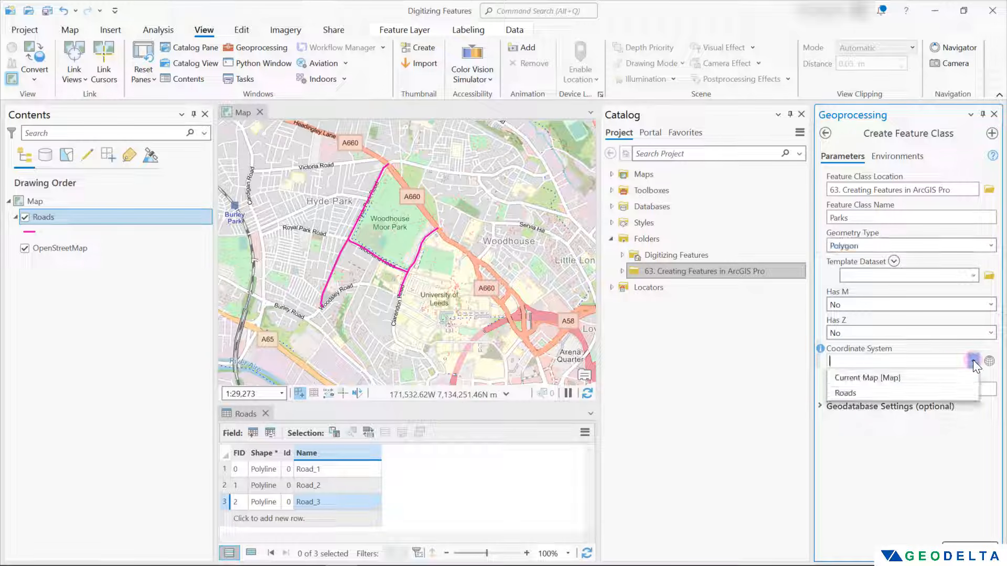
left_click(869, 377)
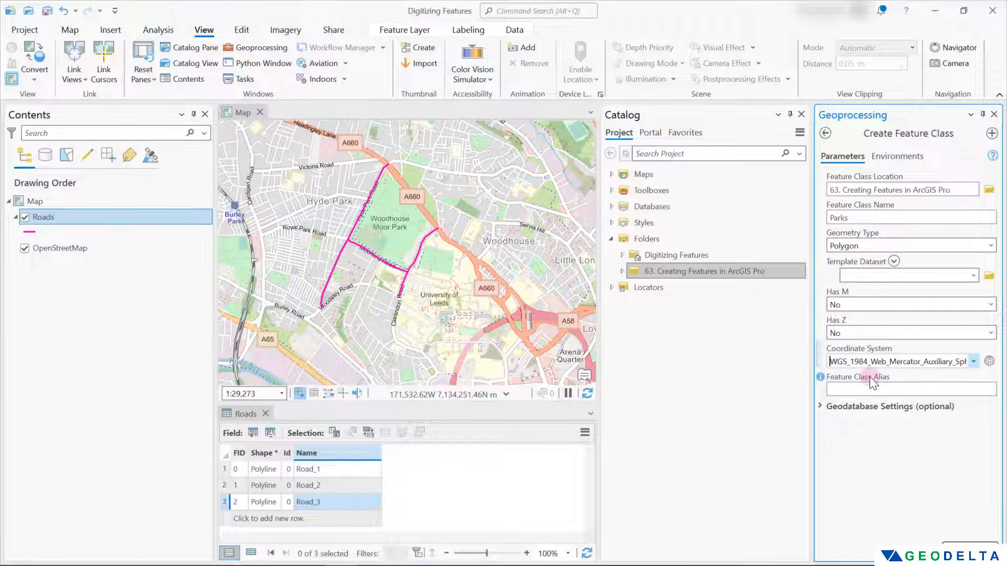
left_click(955, 545)
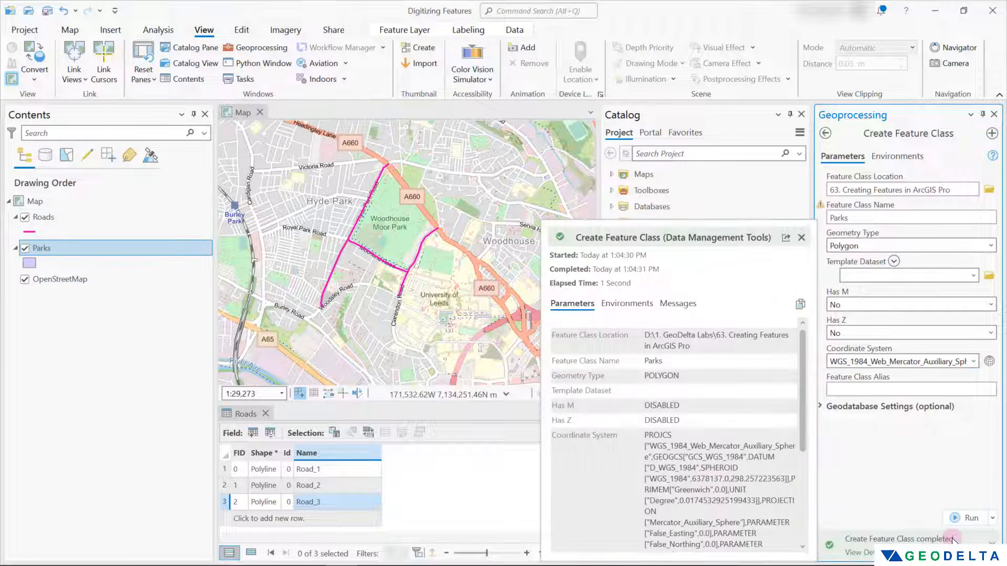
- Close the Catalog and Geoprocessing panes and open the attribute table of the Parks layer
left_click(137, 316)
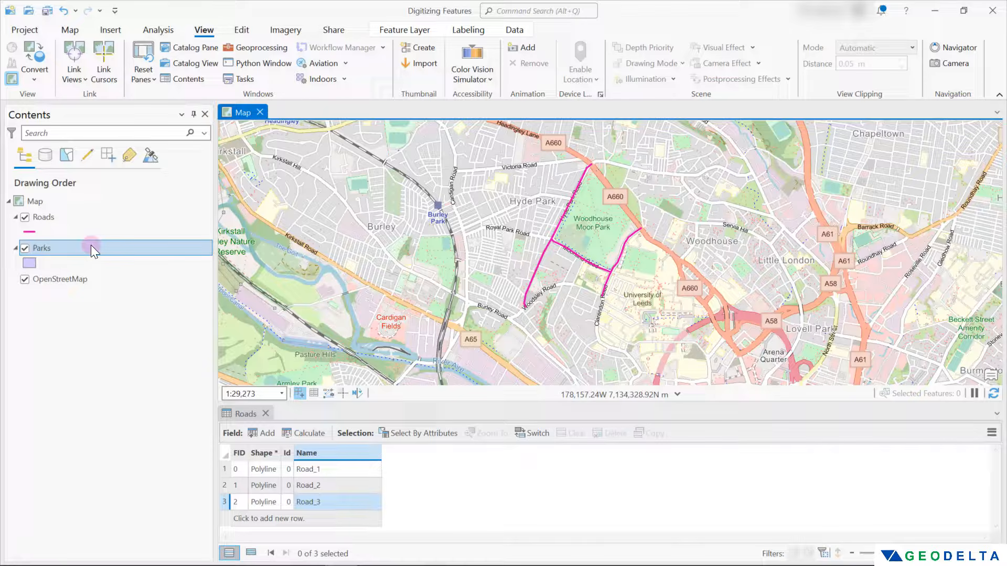
right_click(47, 252)
left_click(142, 131)
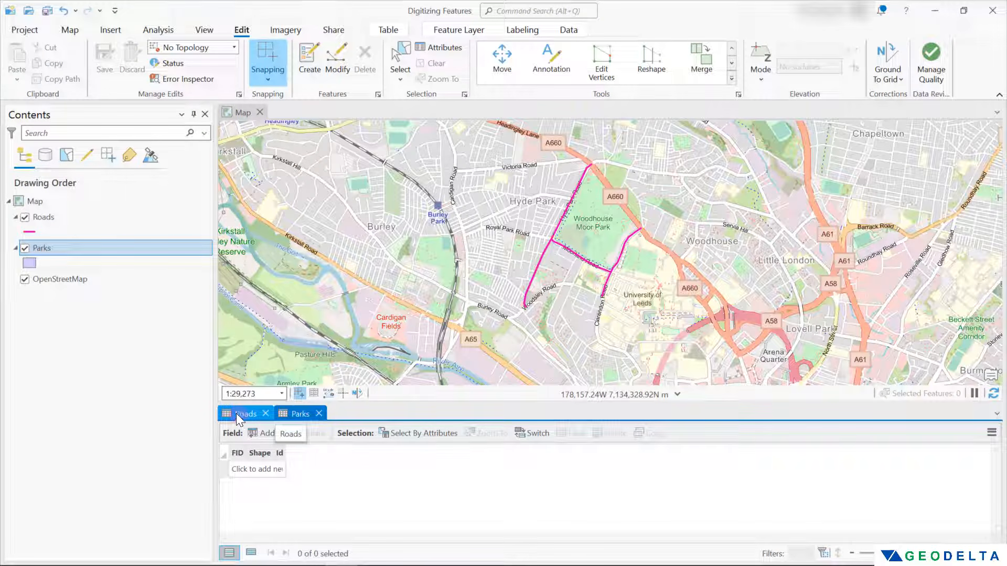
left_click(303, 469)
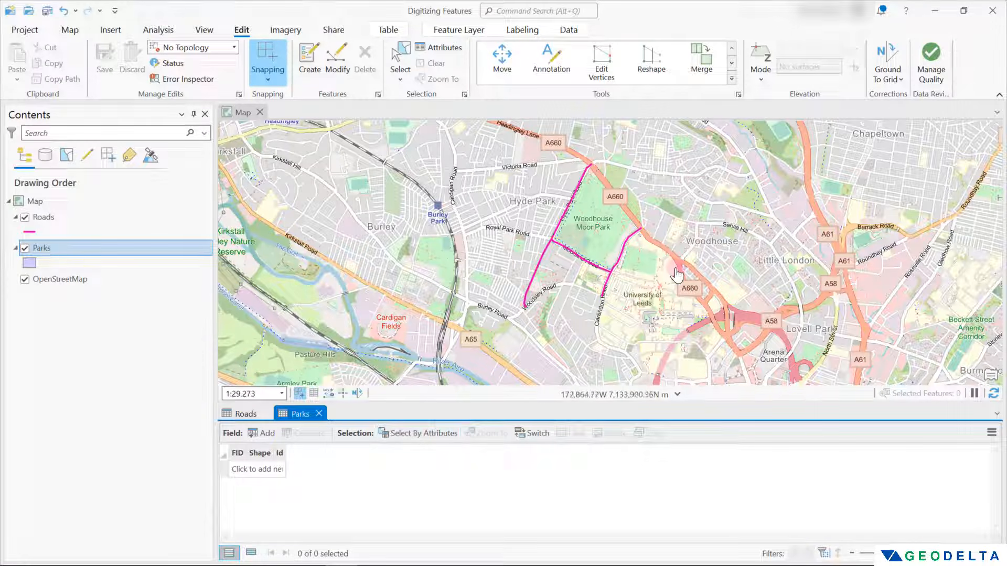
left_click_drag(645, 259, 612, 267)
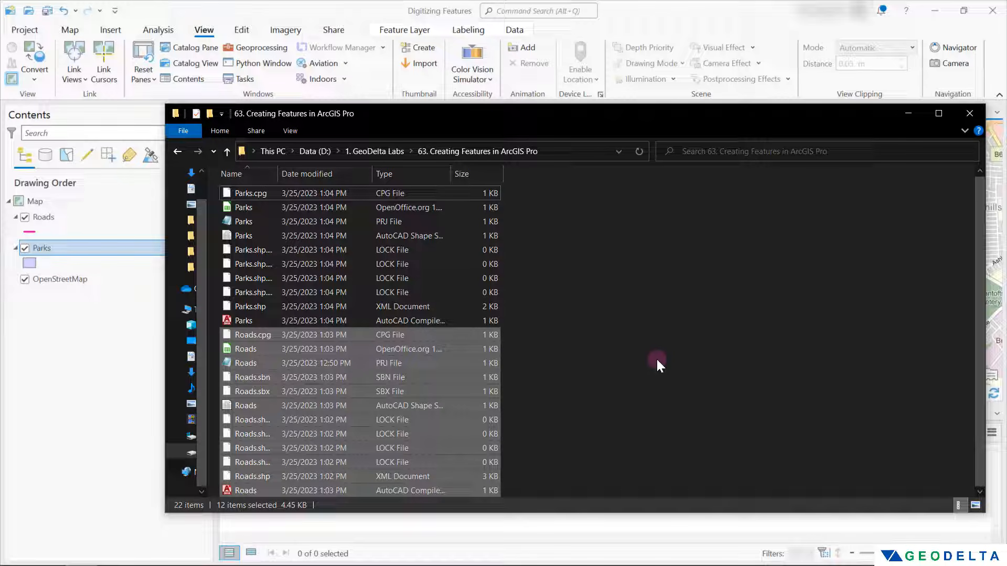
- Select all Roads files in the project folder in File Explorer to review the shapefile's components, and return to ArcGIS Pro
left_click(576, 378)
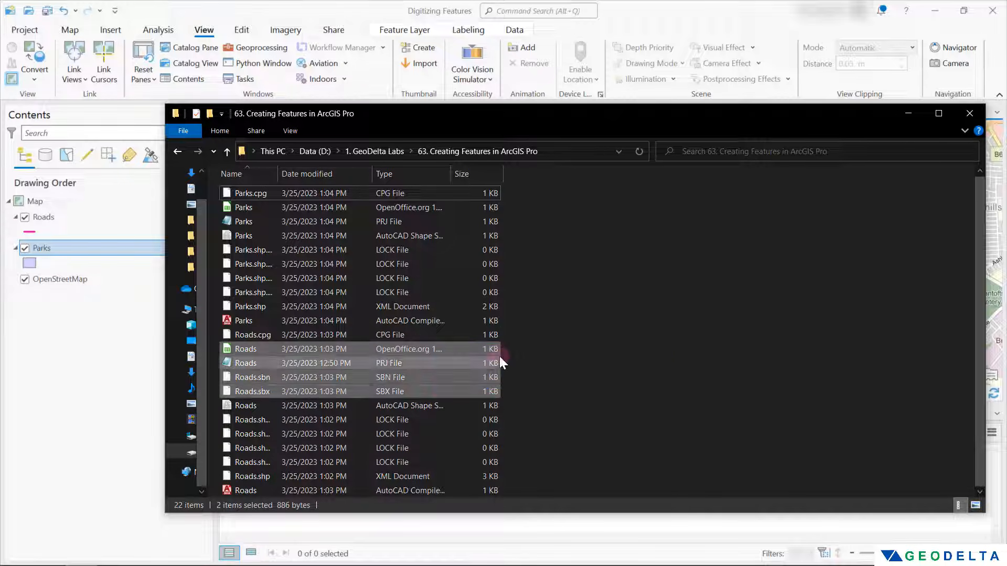
left_click_drag(505, 330, 390, 494)
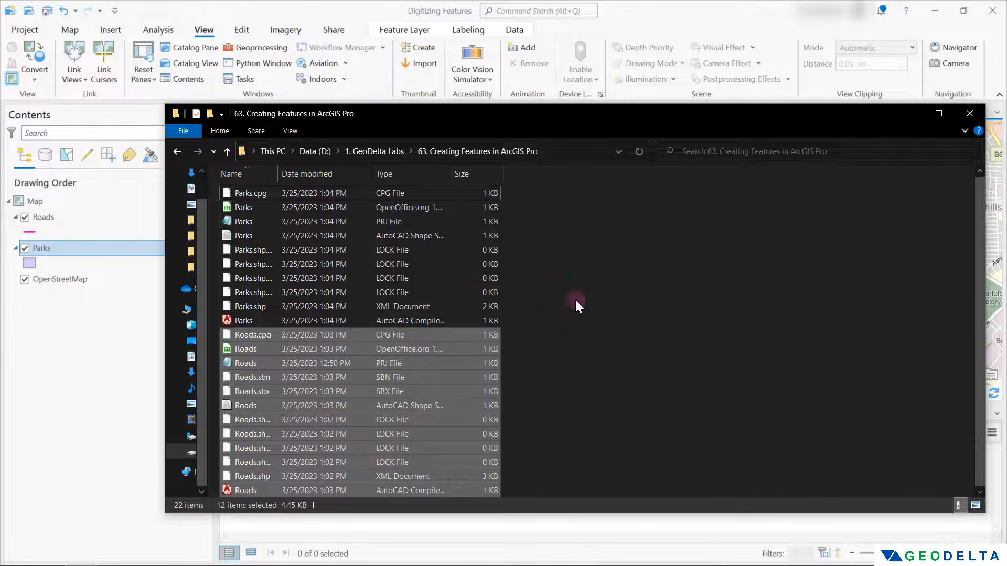
left_click(140, 305)
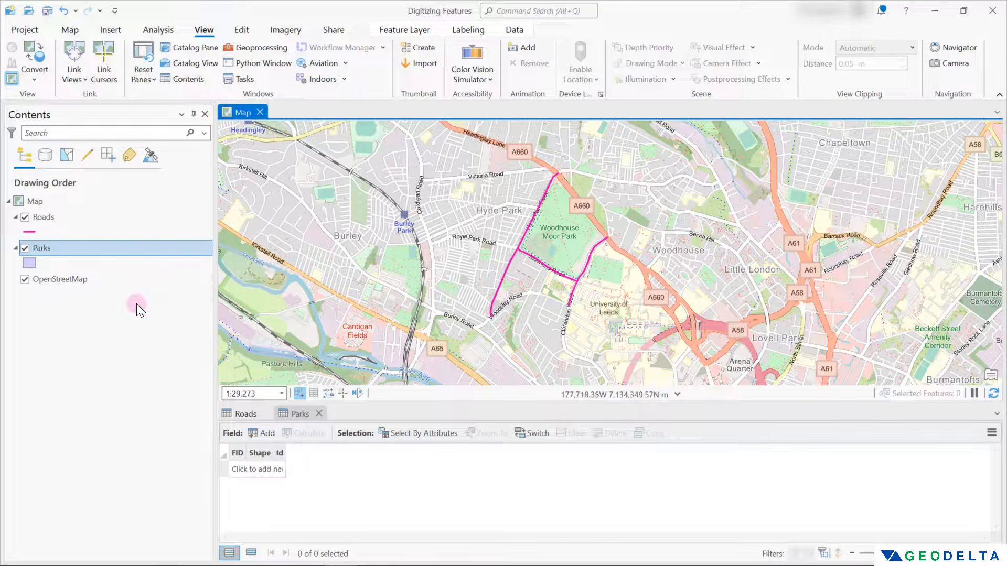
- Open feature creation for the map and activate the Polygon construction tool of the Parks template
left_click(122, 268)
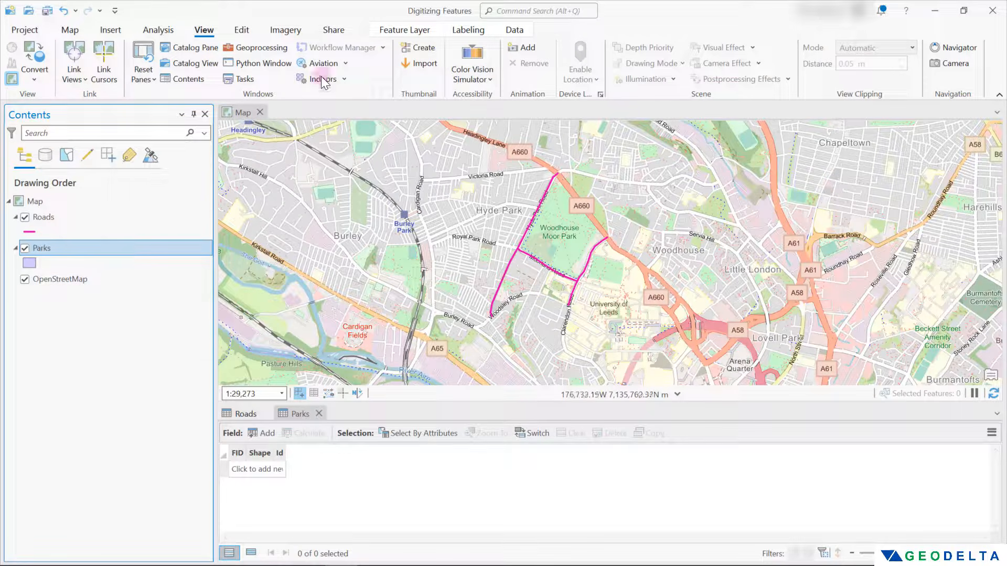
left_click(238, 30)
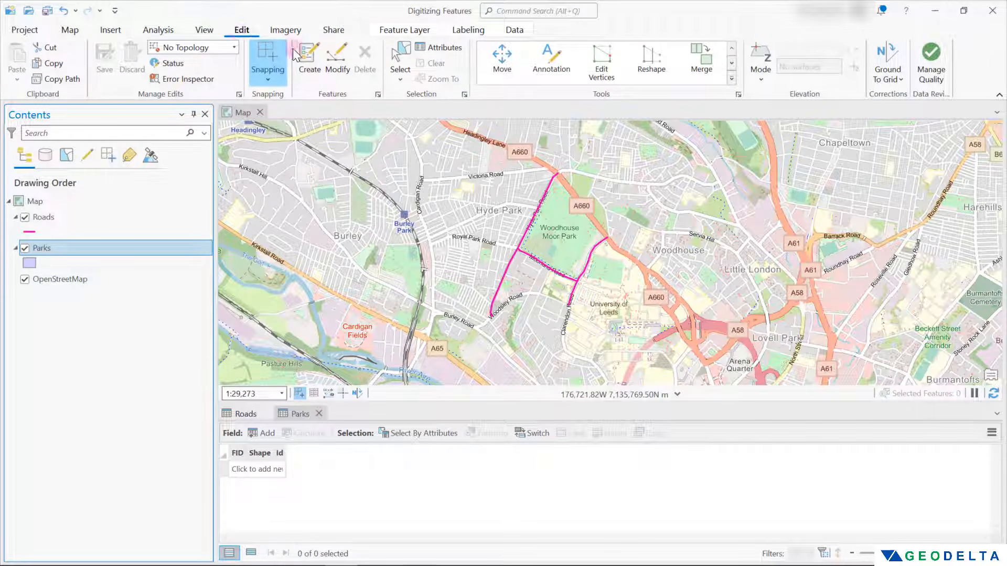
left_click(310, 54)
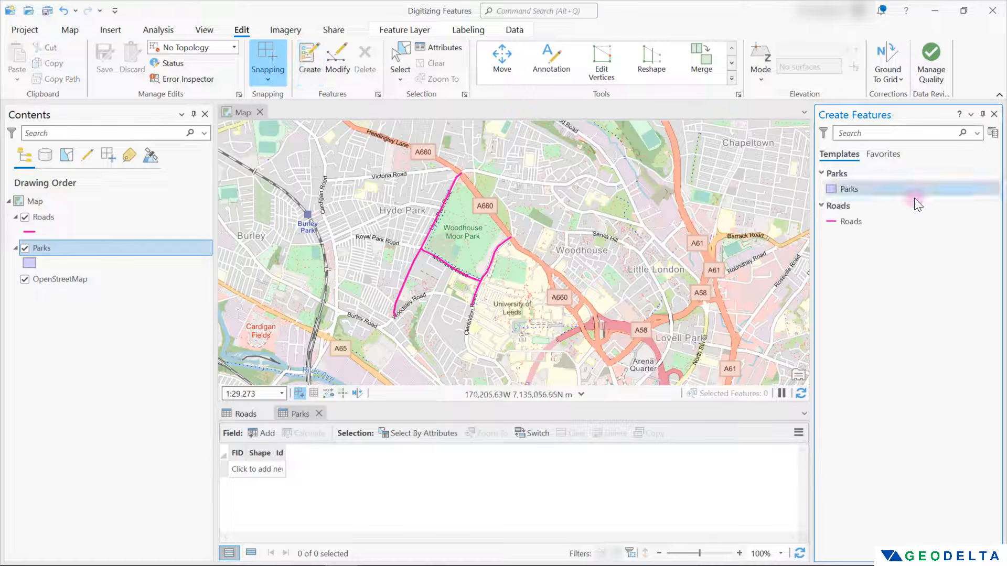
left_click(874, 191)
left_click(844, 189)
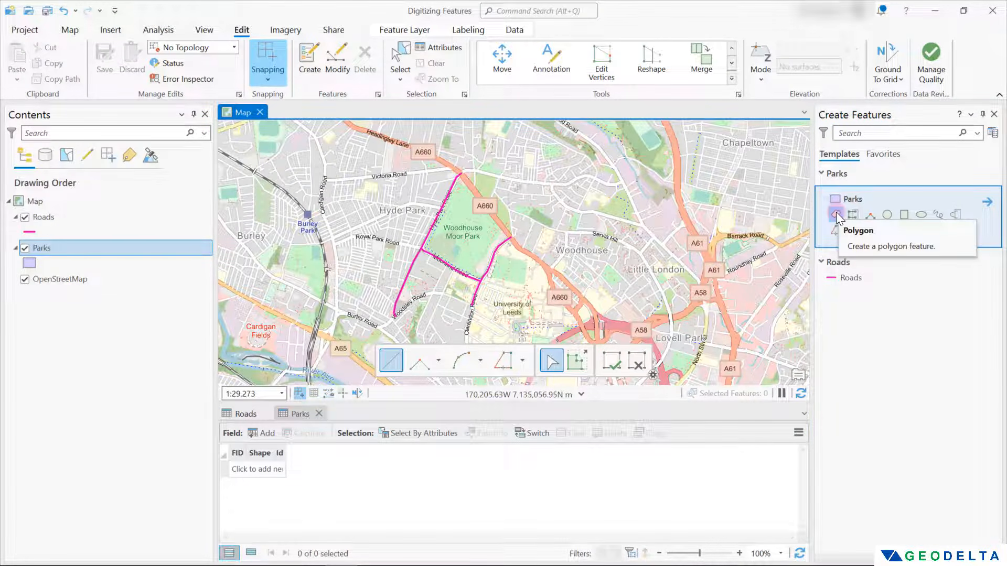
left_click(836, 213)
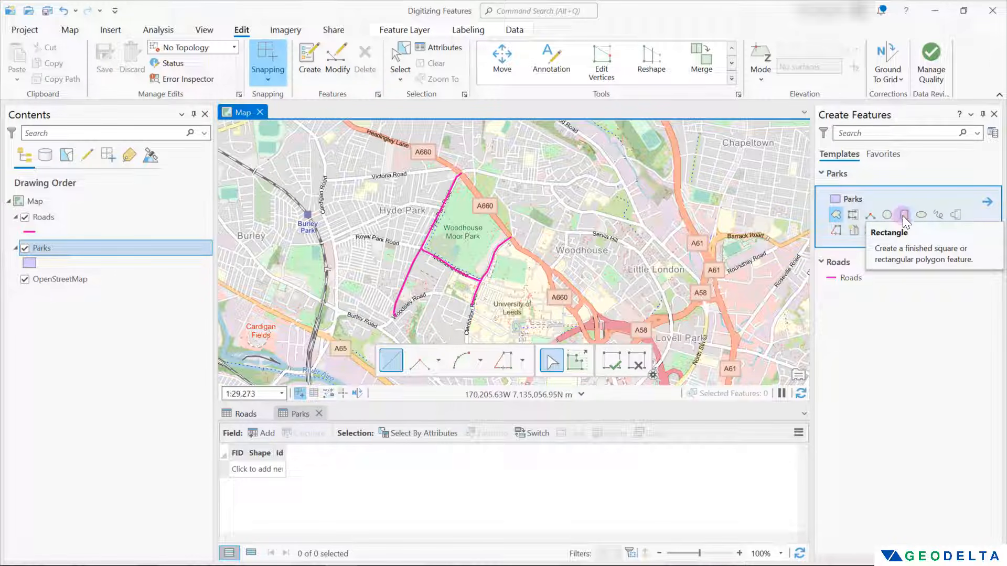
left_click(835, 215)
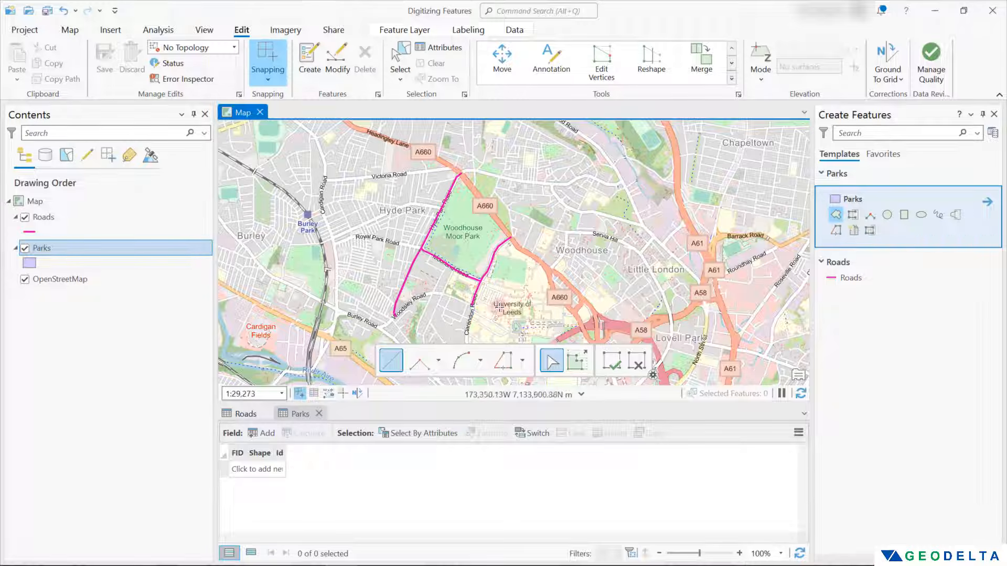
- Digitize the boundary of St. George's Fields (Woodhouse Cemetery) as a Parks polygon and finish the feature
scroll(499, 305, "up", 4)
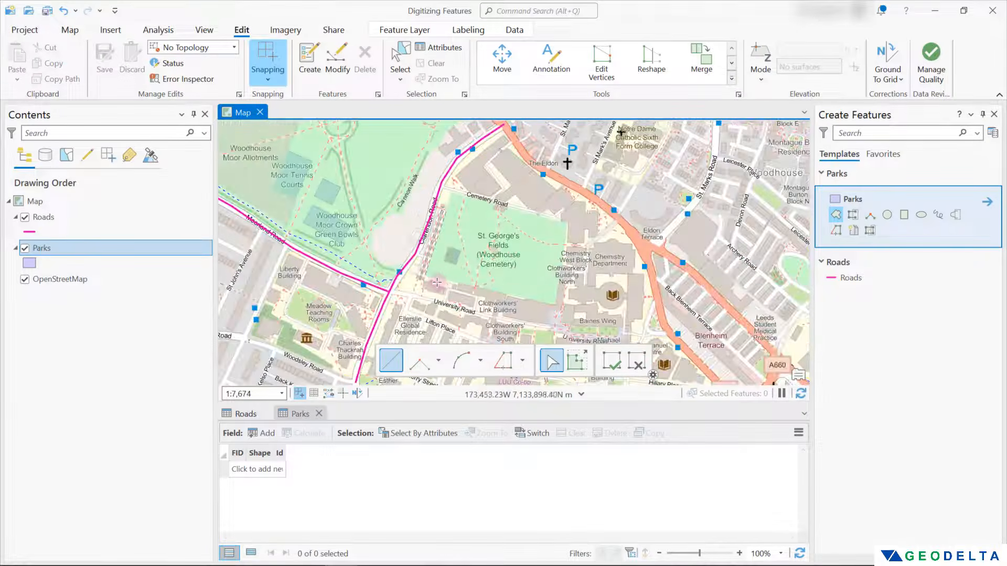
left_click(425, 275)
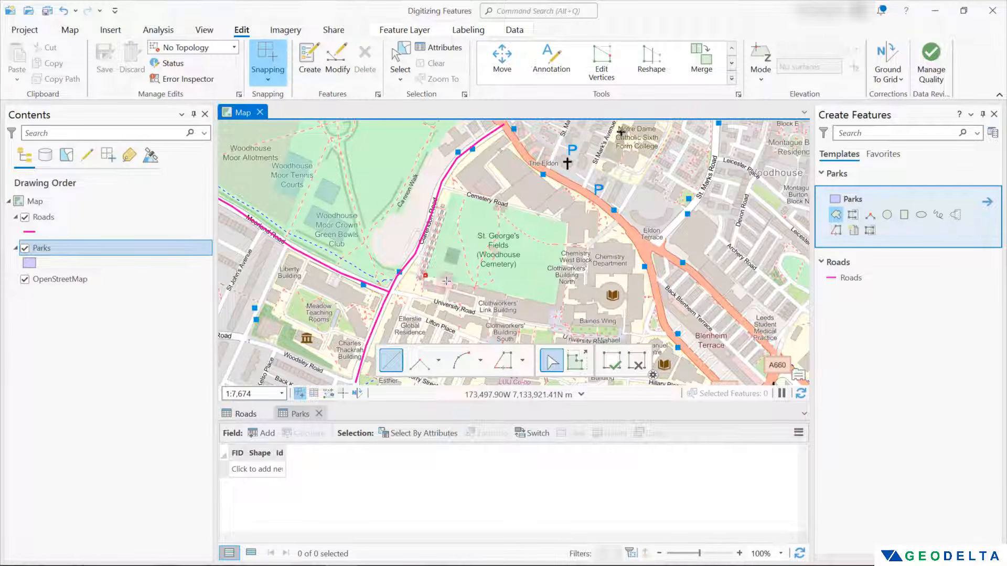
left_click(557, 306)
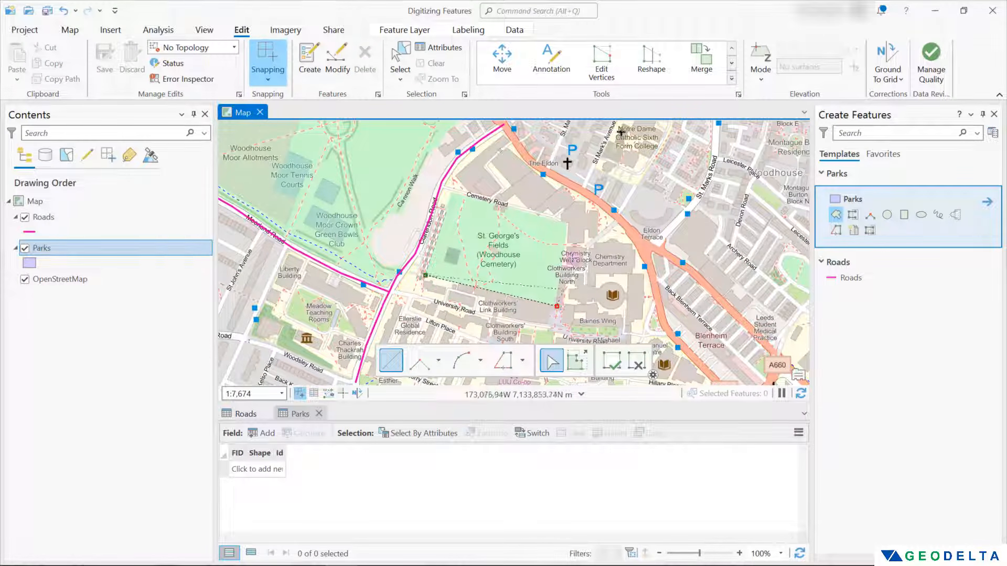
left_click(566, 244)
left_click(568, 224)
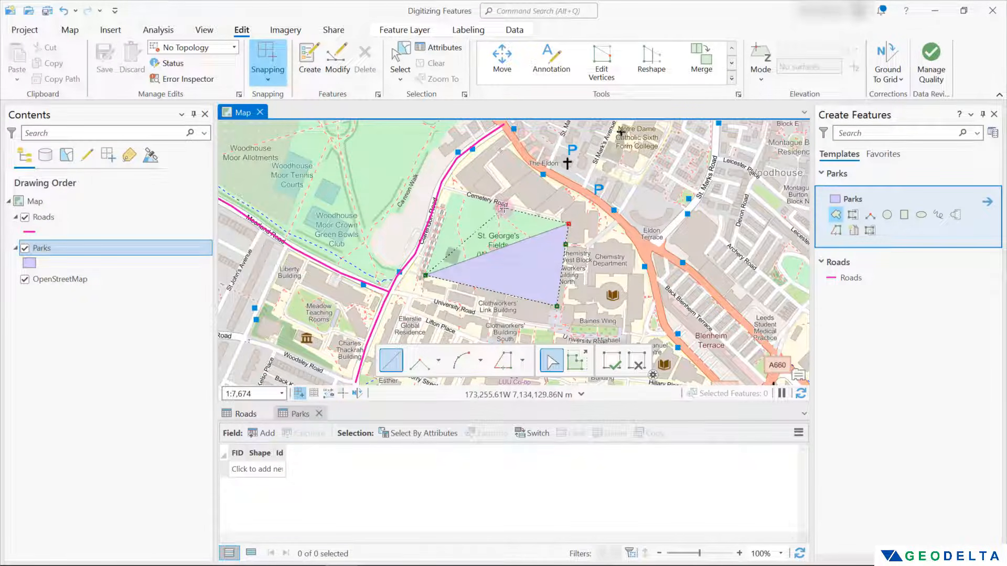
left_click(505, 208)
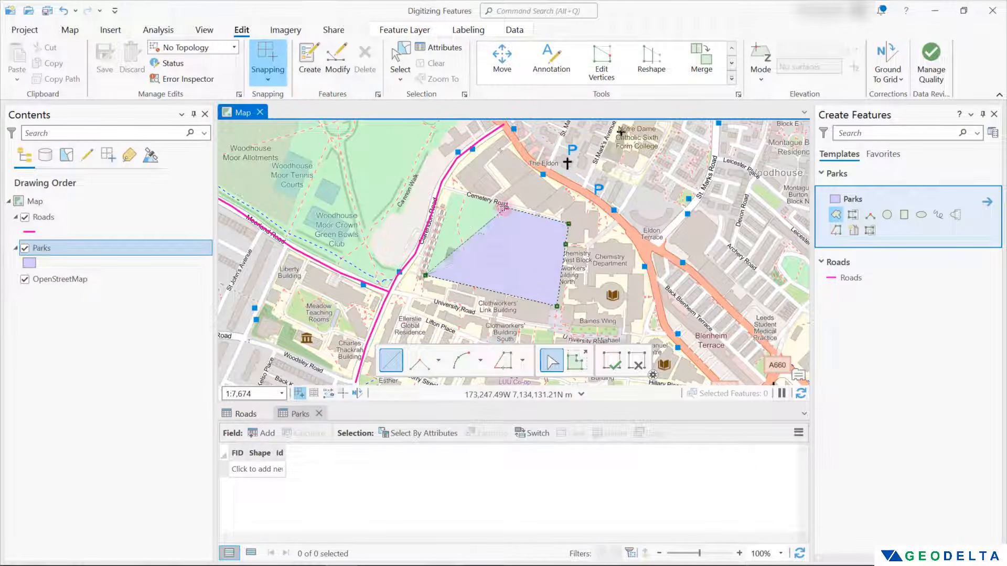
left_click(464, 196)
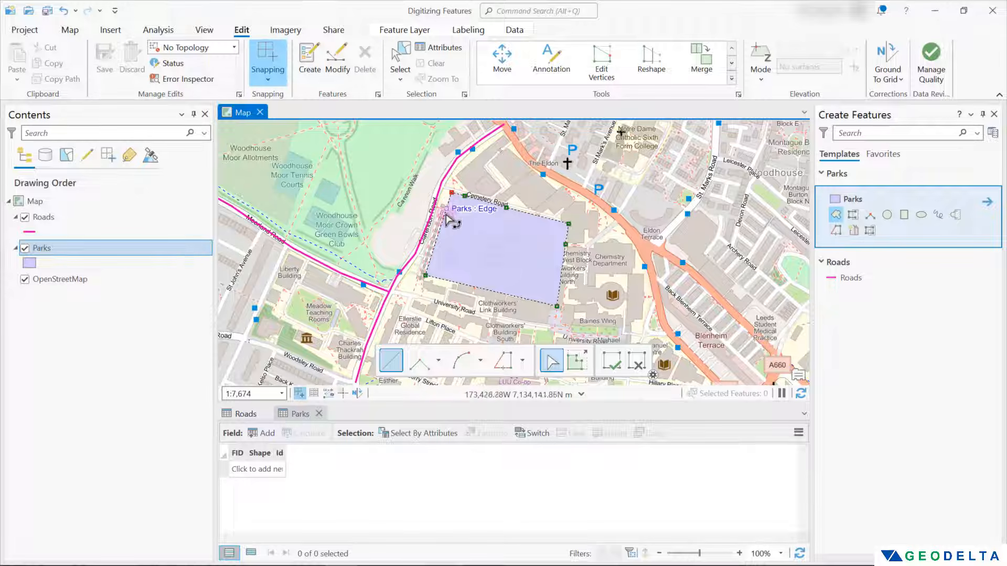
left_click(451, 193)
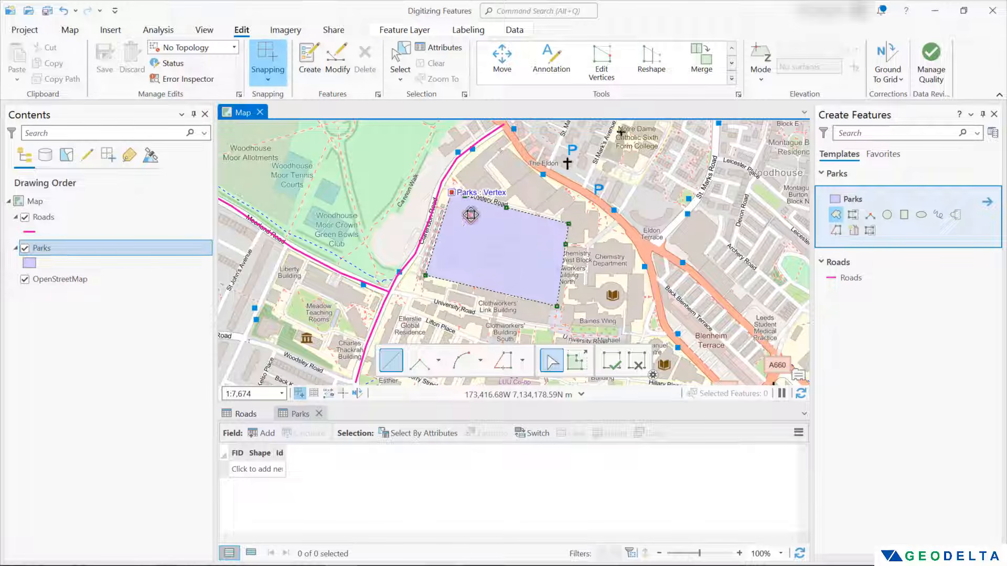
left_click(614, 362)
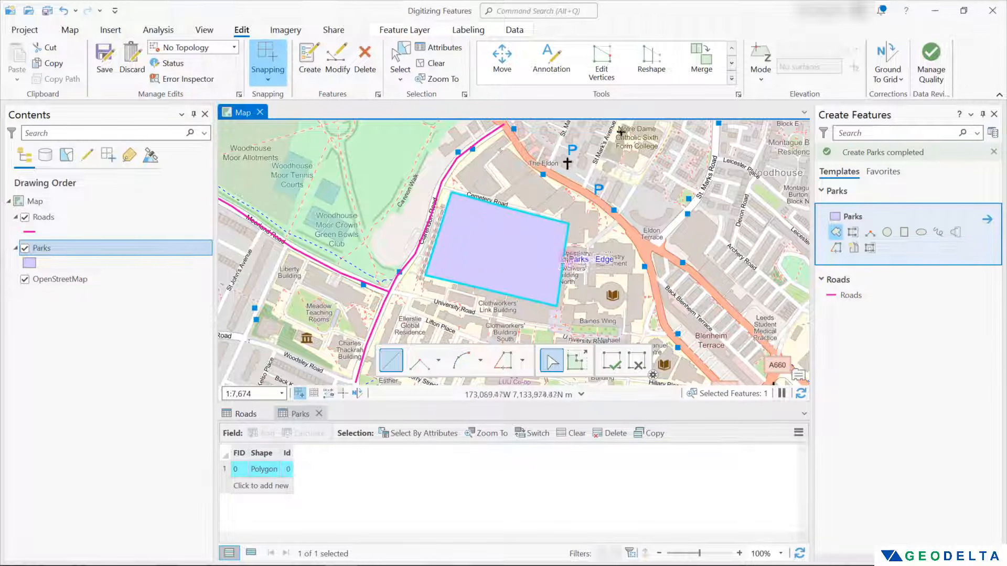
- Style the Parks layer with no fill color and a black 2 pt outline, and clear the feature selection
scroll(562, 277, "down", 2)
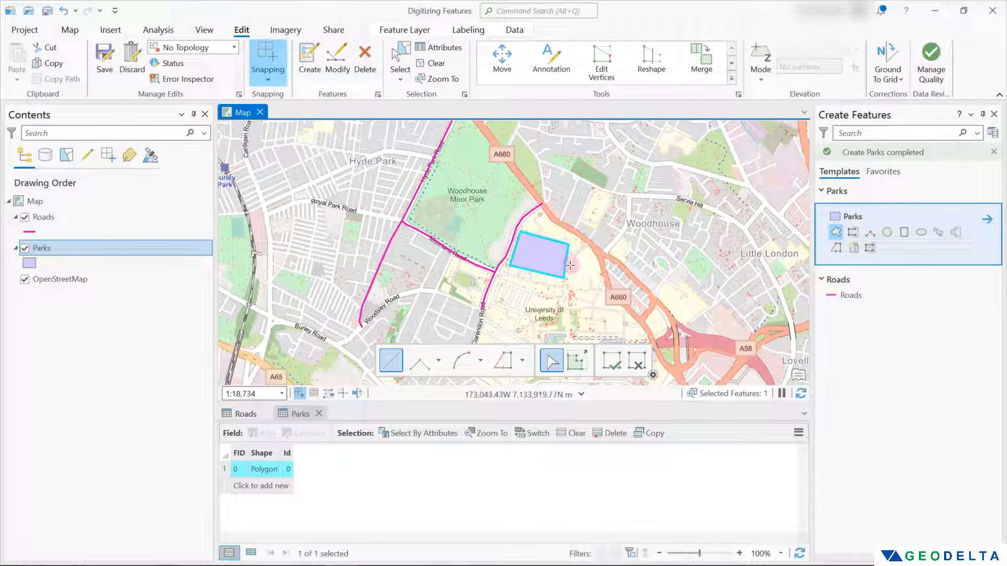
scroll(571, 265, "up", 1)
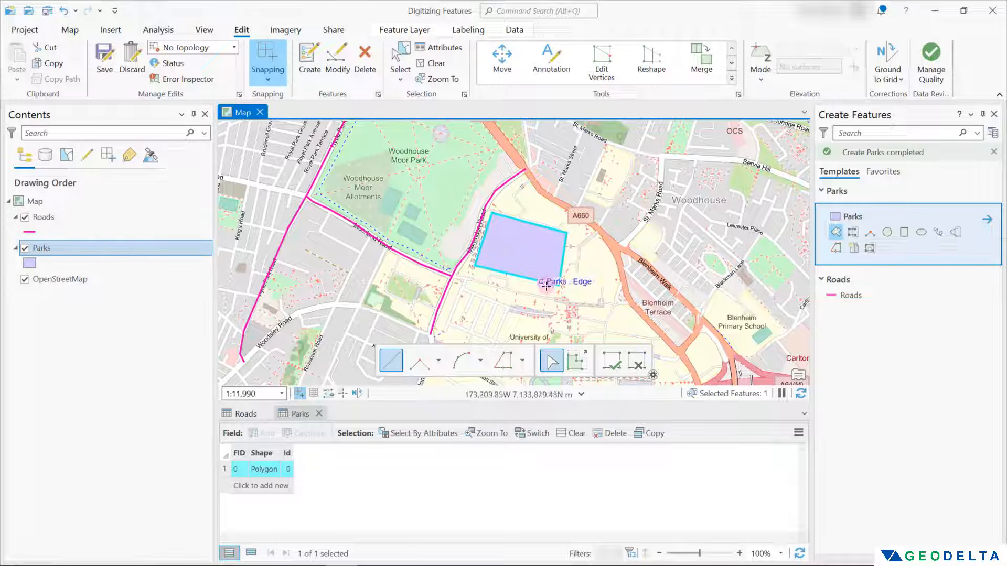
left_click_drag(631, 225, 612, 278)
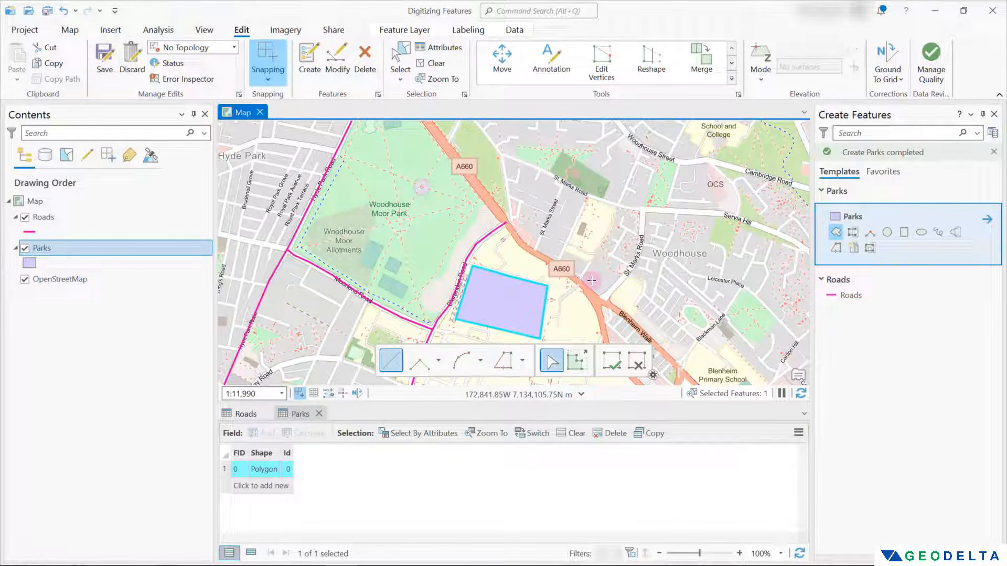
left_click_drag(547, 300, 593, 232)
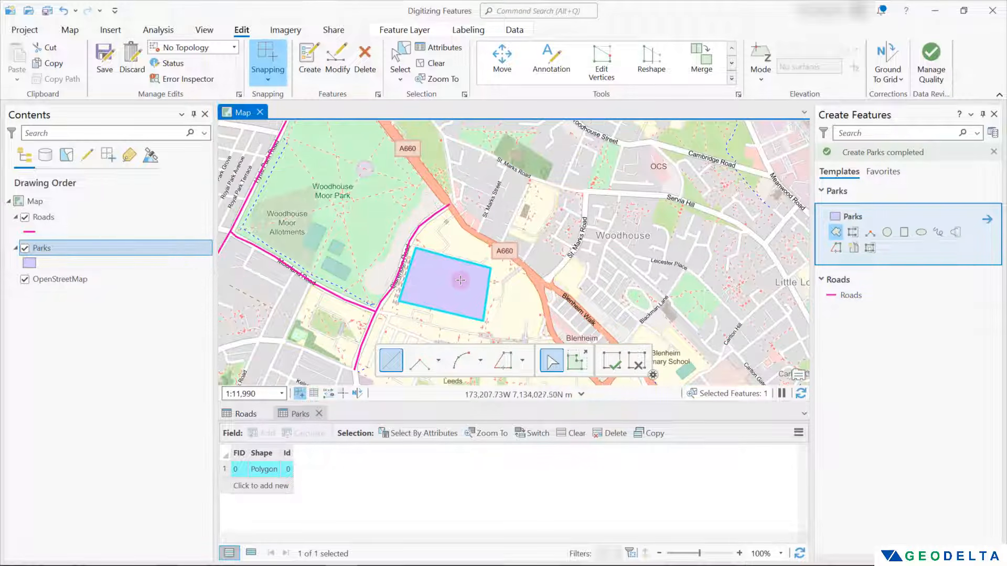
left_click(30, 261)
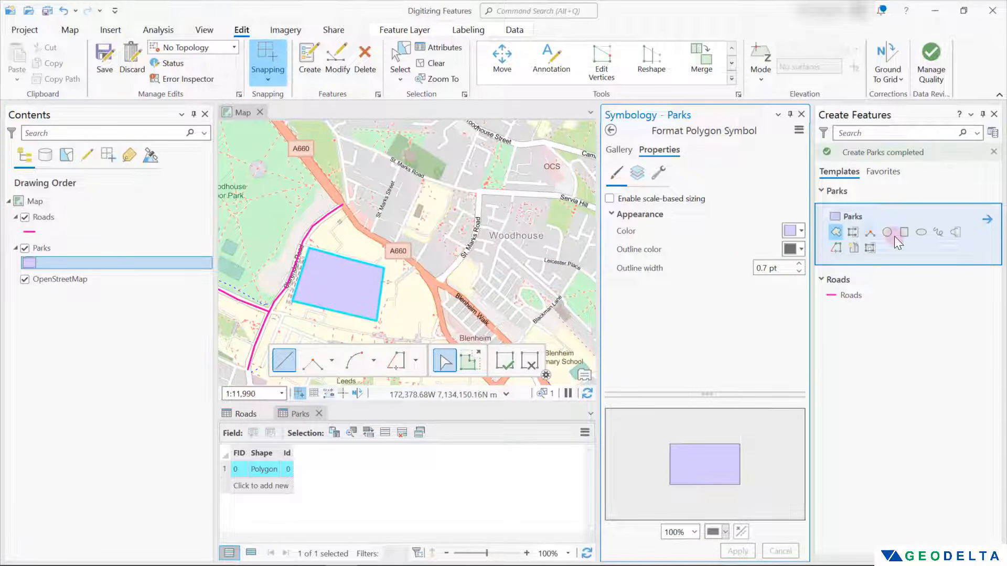
left_click(798, 233)
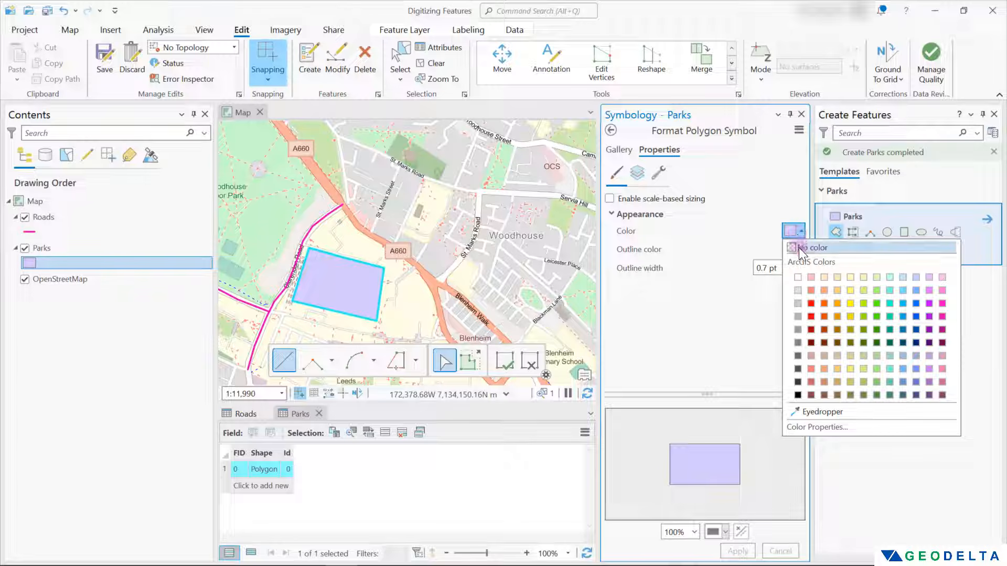
left_click(798, 247)
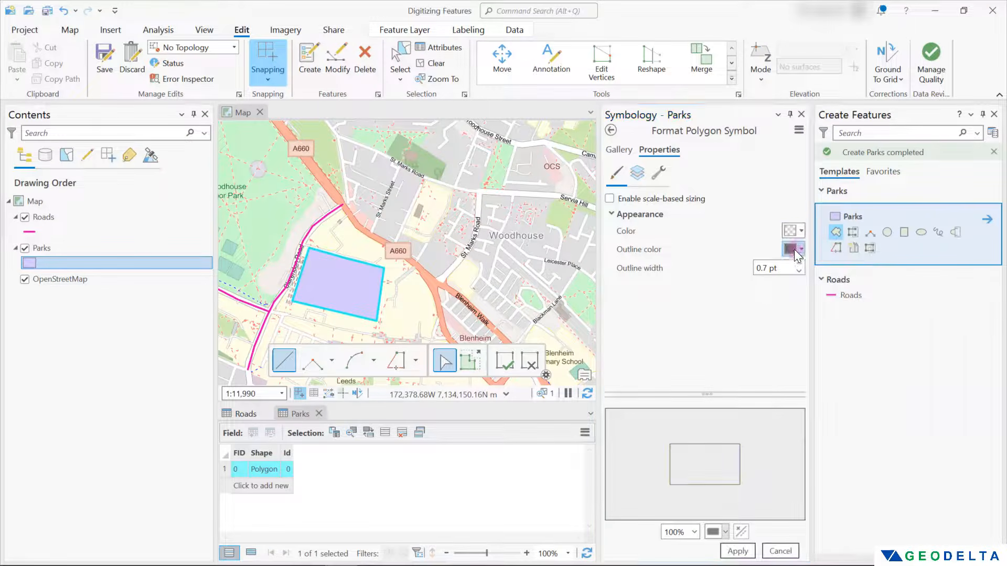
left_click(794, 250)
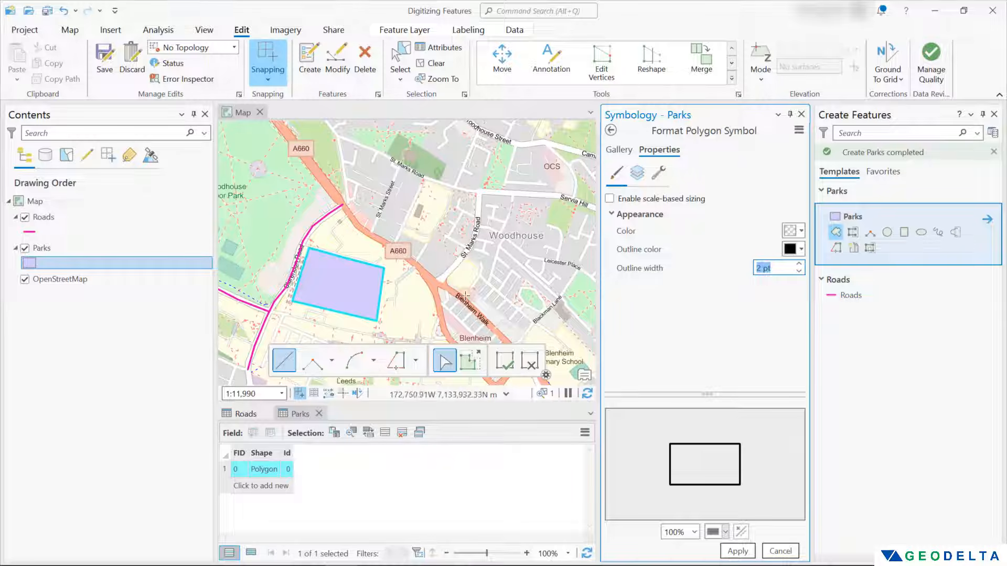
left_click(733, 551)
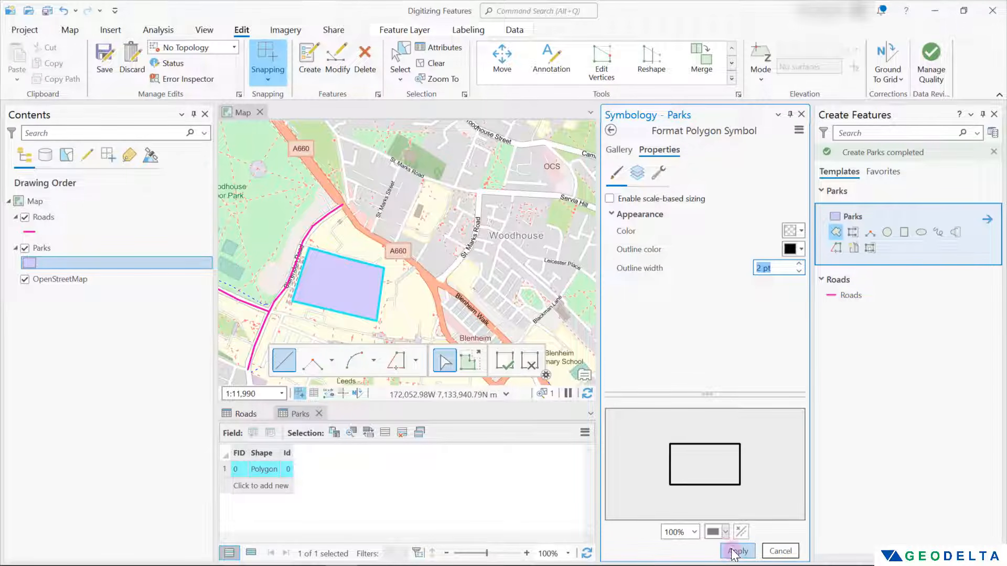
left_click(737, 553)
left_click(436, 64)
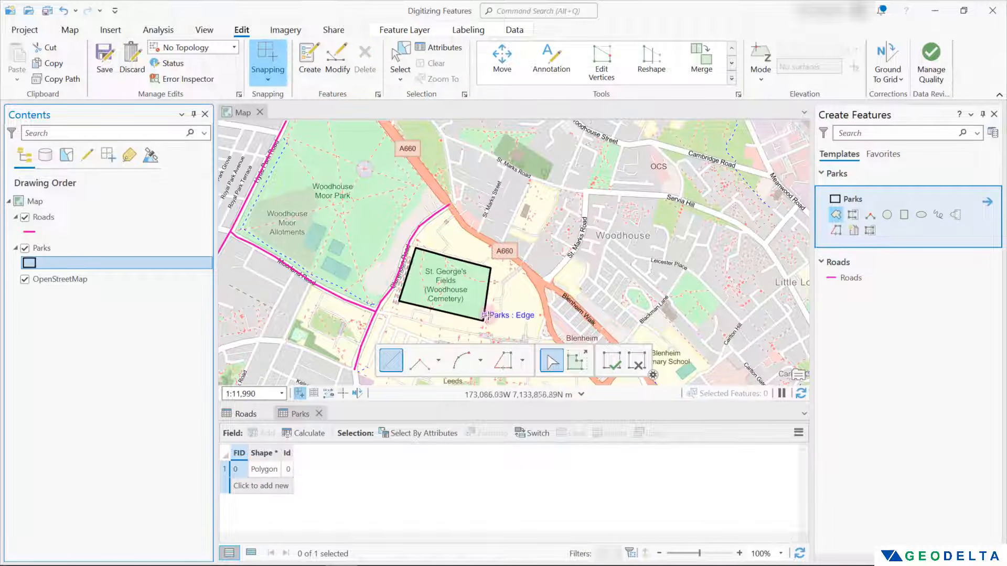
- Digitize the narrow green area just east of Holborn Towers as a Parks polygon and finish the feature
left_click(516, 245)
left_click_drag(515, 246, 528, 314)
scroll(511, 216, "up", 2)
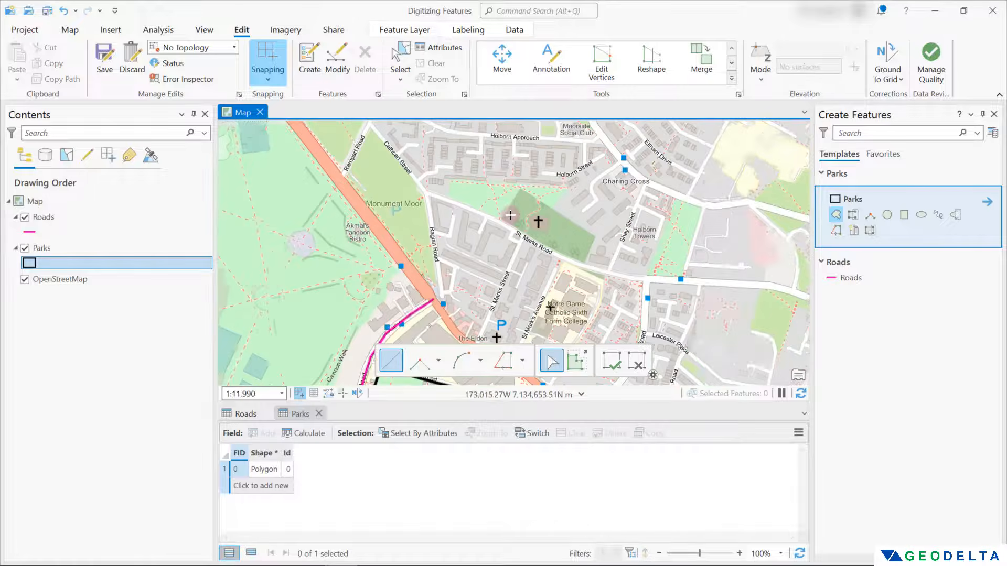
scroll(511, 215, "down", 3)
scroll(579, 241, "up", 3)
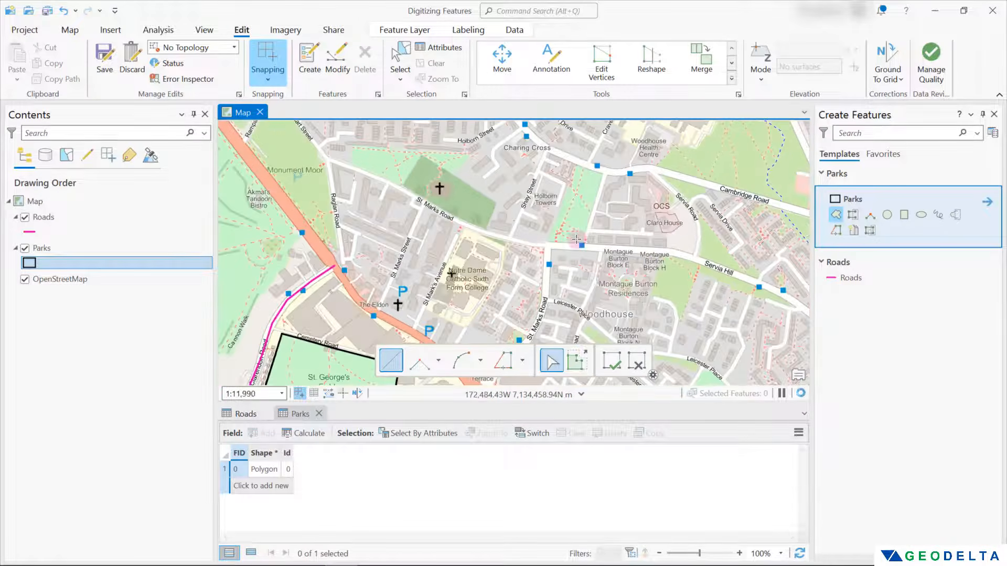
left_click(548, 242)
left_click(582, 245)
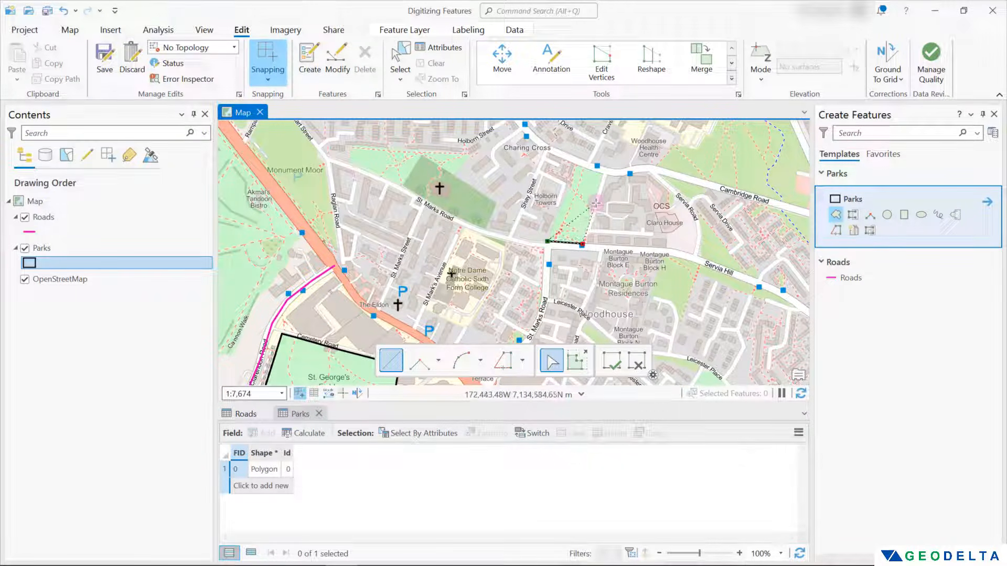
left_click(595, 203)
left_click(603, 175)
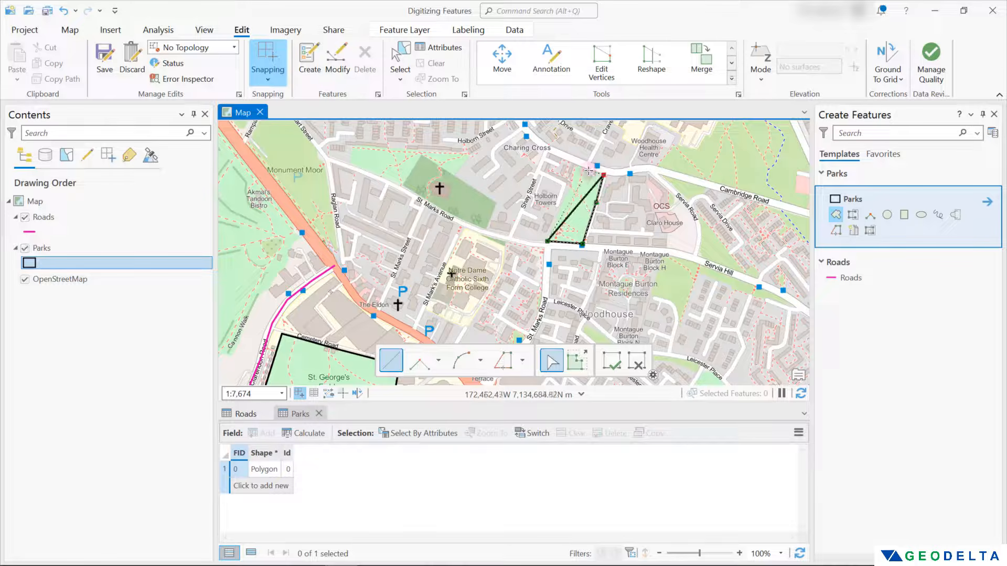
left_click(583, 169)
left_click(578, 166)
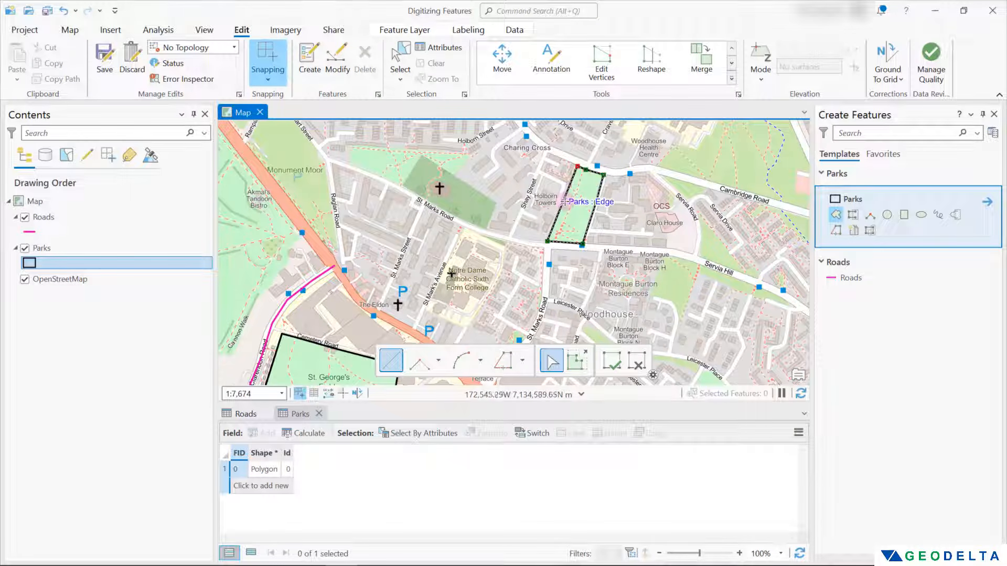
left_click(563, 201)
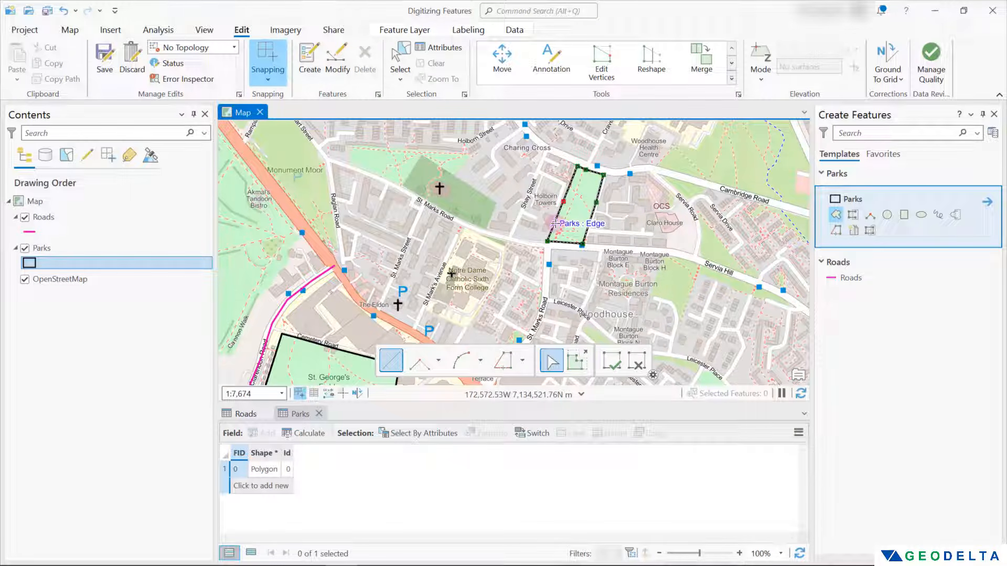
double_click(555, 224)
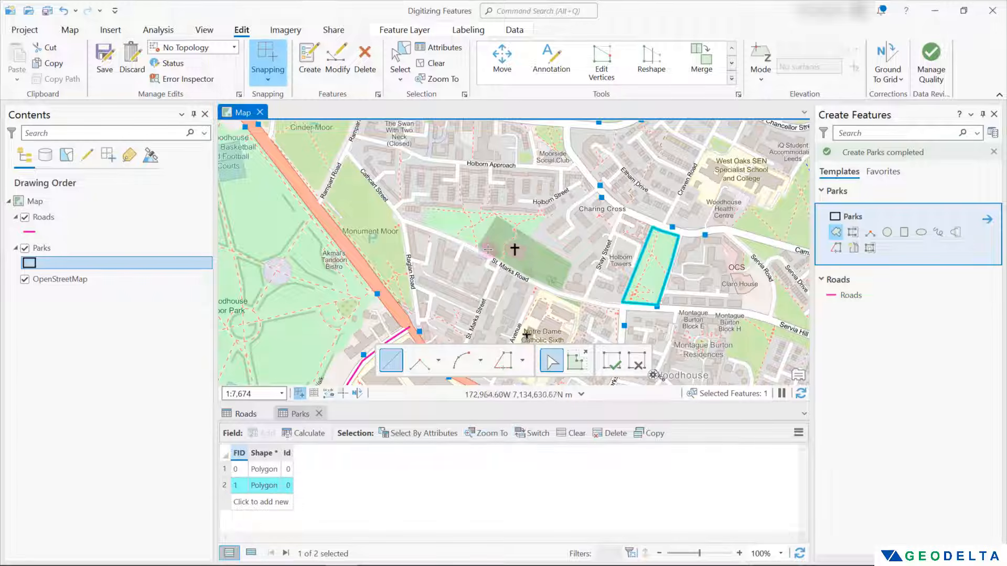
- Digitize the green area northwest of St Mark's Church, along the church grounds' edge, as a Parks polygon and finish the feature
left_click(426, 225)
left_click(426, 205)
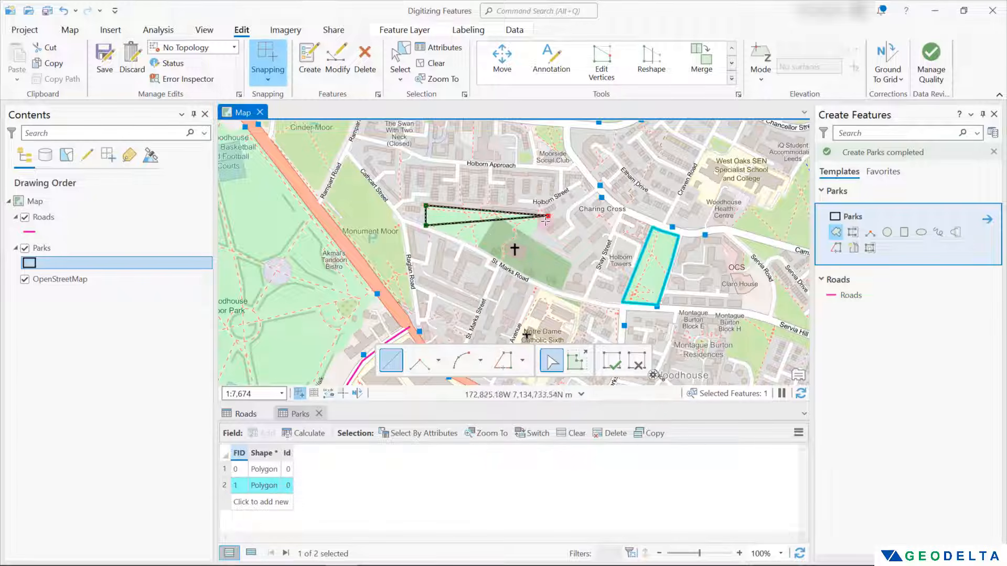
left_click(548, 215)
left_click(529, 236)
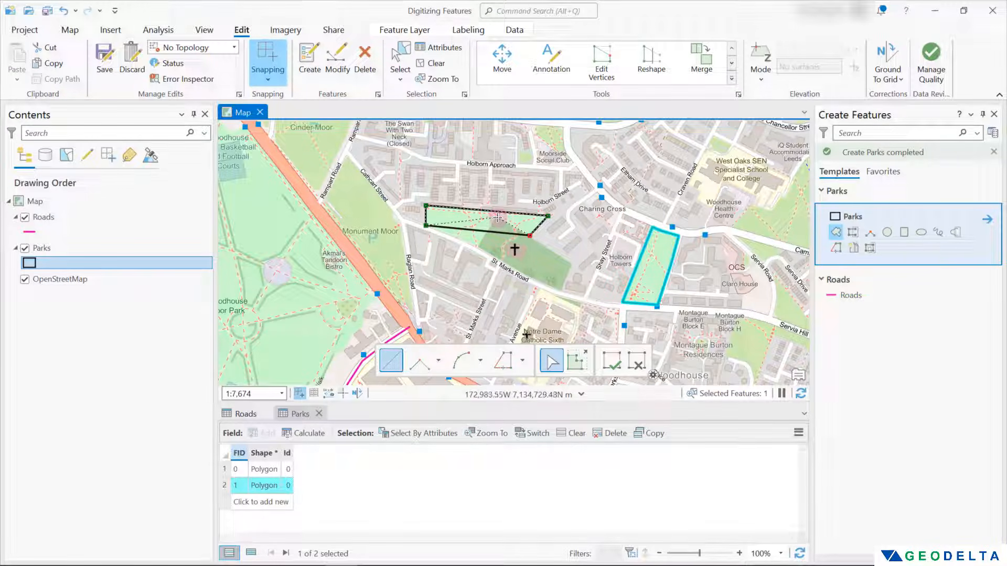
left_click(498, 217)
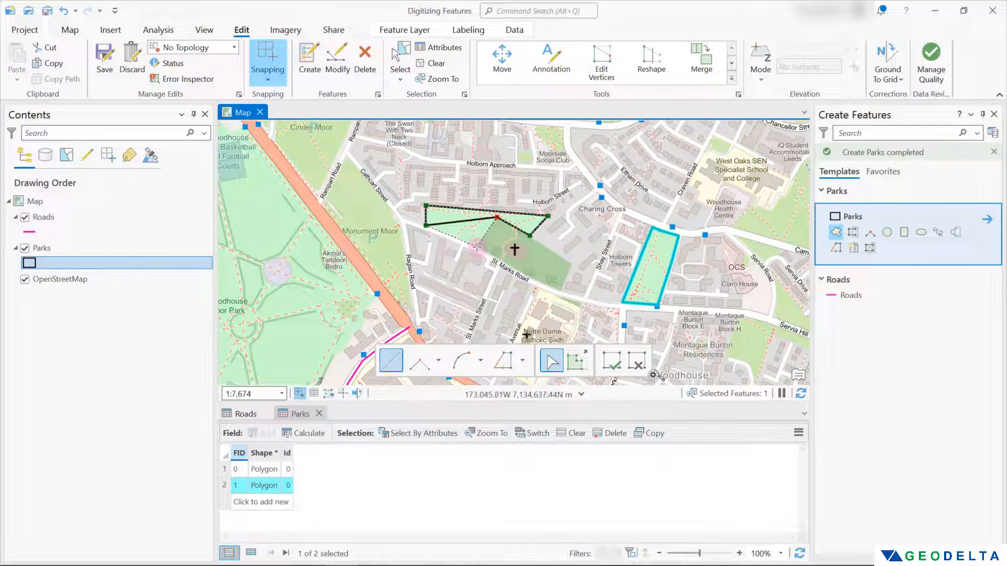
left_click(477, 247)
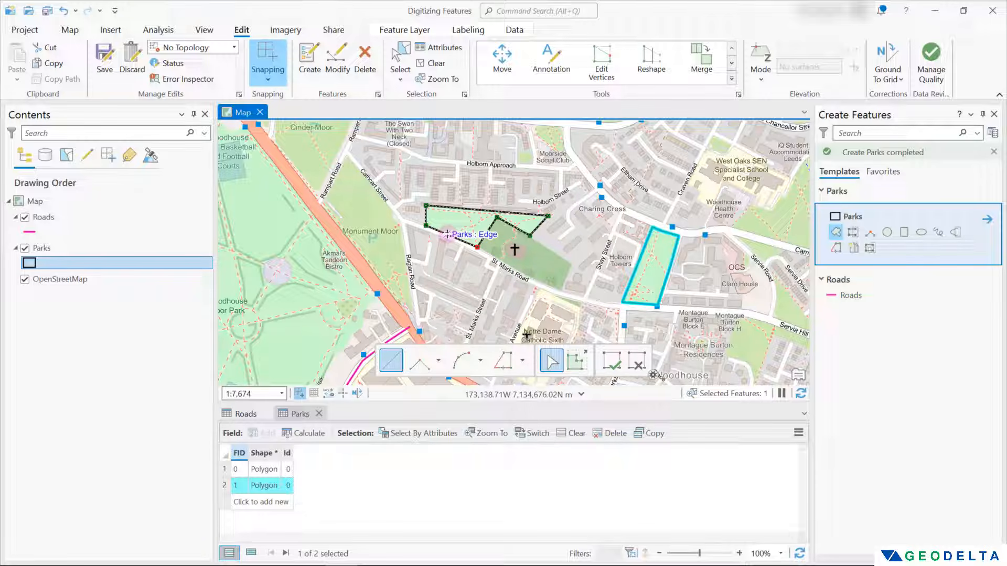
double_click(446, 235)
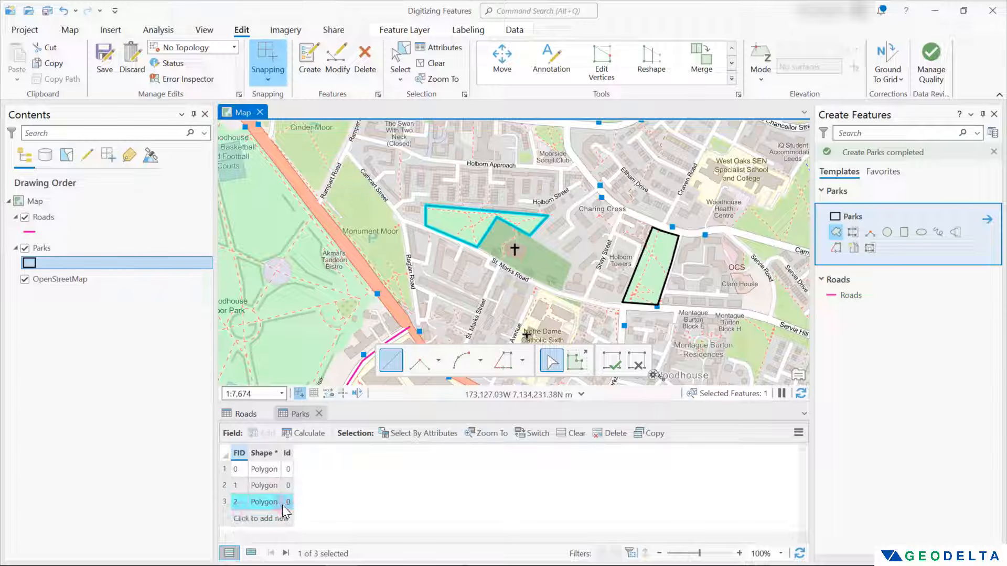
- With the Autocomplete Polygon tool, trace the St Mark's Church grounds from the shared corner along St. Marks Road and up the eastern side
scroll(514, 252, "up", 2)
scroll(397, 247, "up", 1)
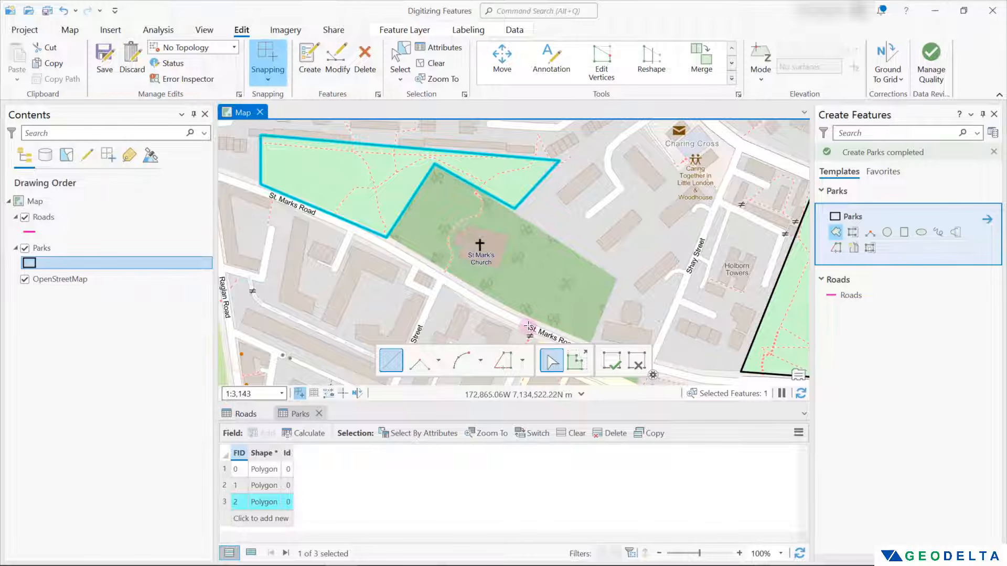
left_click_drag(544, 271, 528, 273)
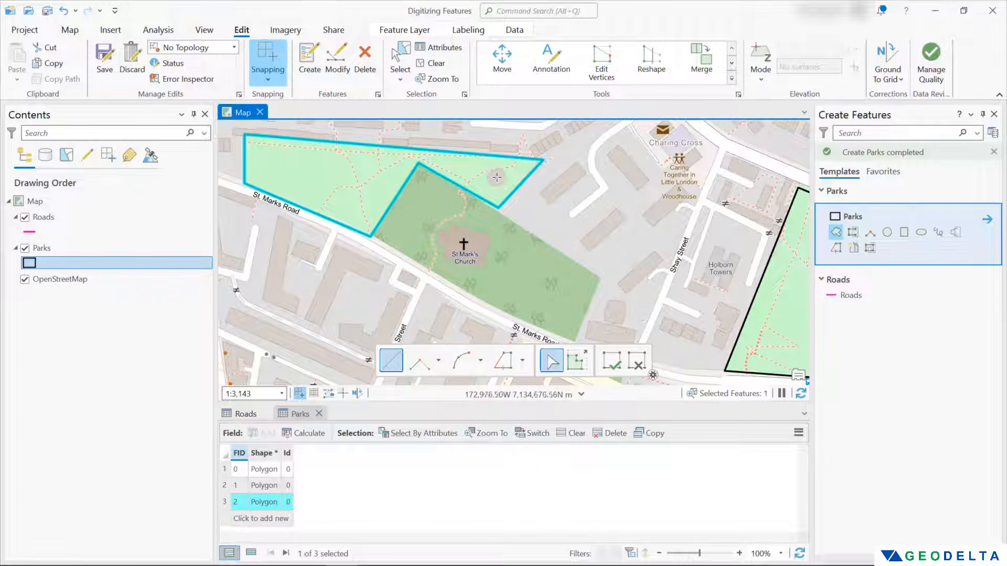
left_click(854, 232)
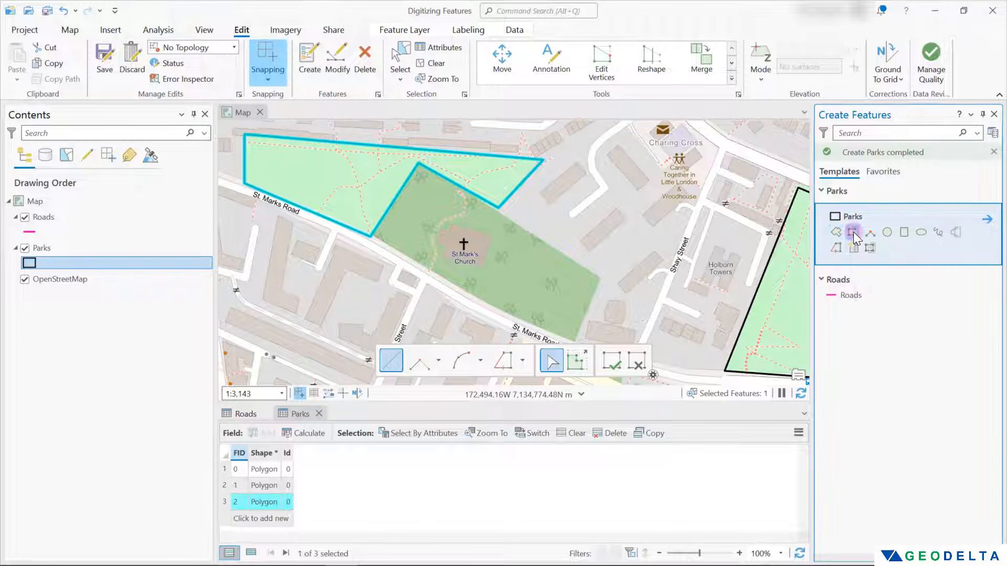
left_click(370, 235)
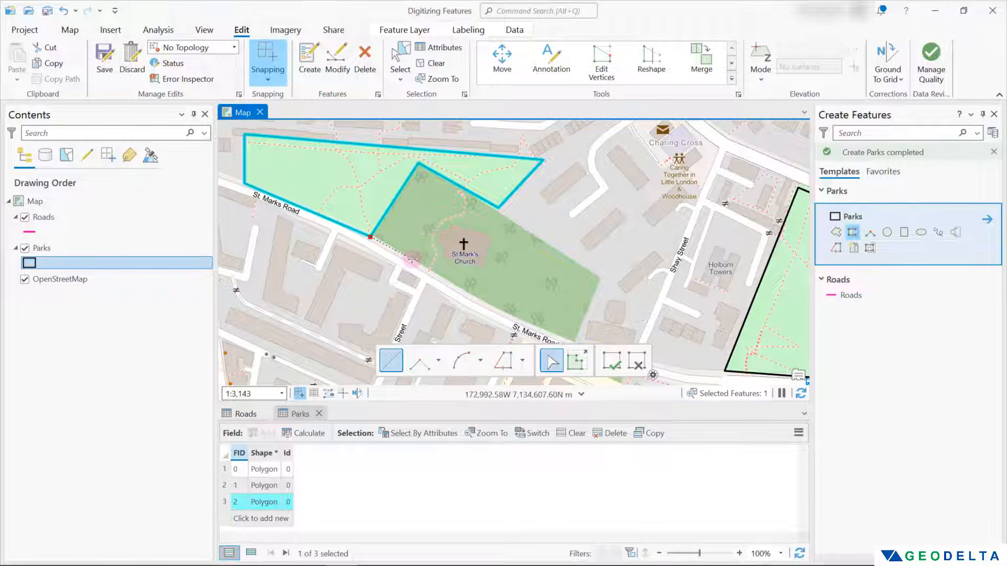
left_click(412, 258)
left_click(470, 296)
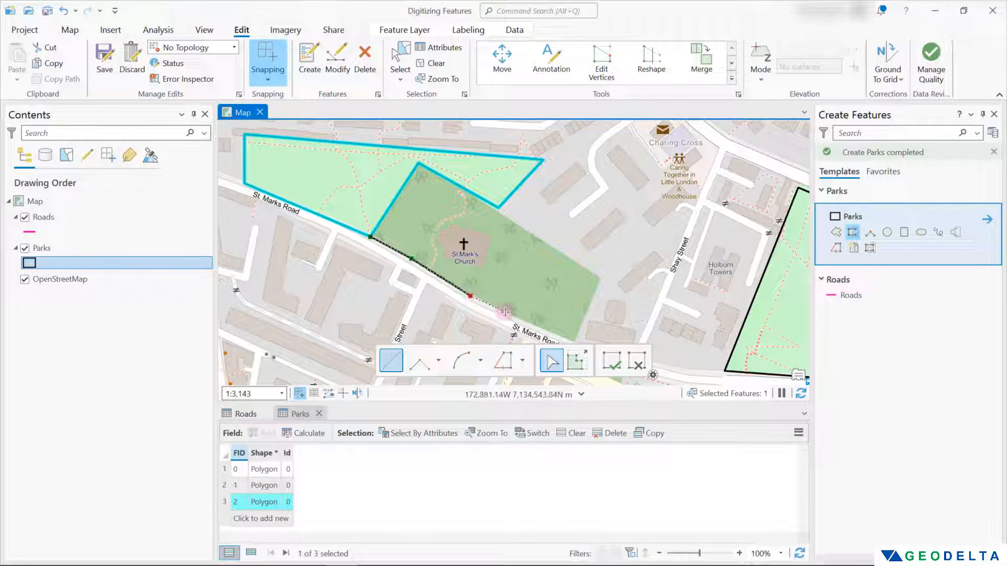
left_click(509, 313)
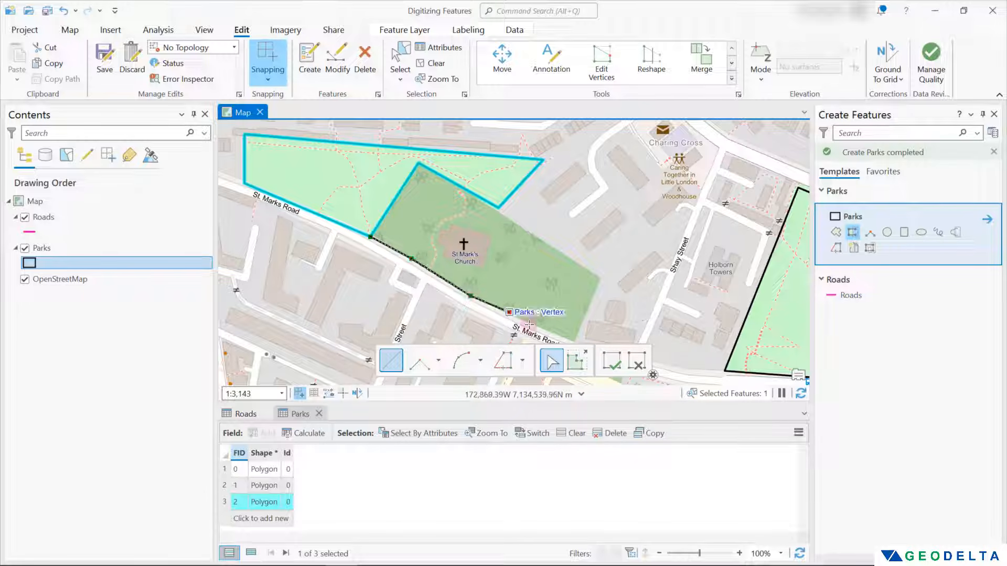
left_click(574, 340)
left_click(601, 278)
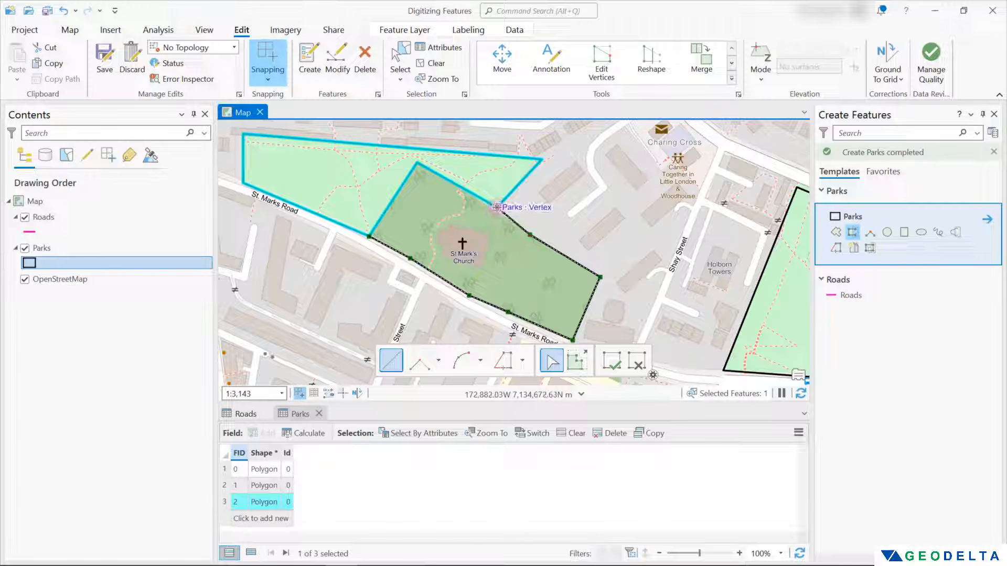
- Snap to the adjacent park's southeastern vertex, route the sketch through that park to the shared corner on St. Marks Road, and finish the polygon
left_click(496, 207)
left_click(481, 174)
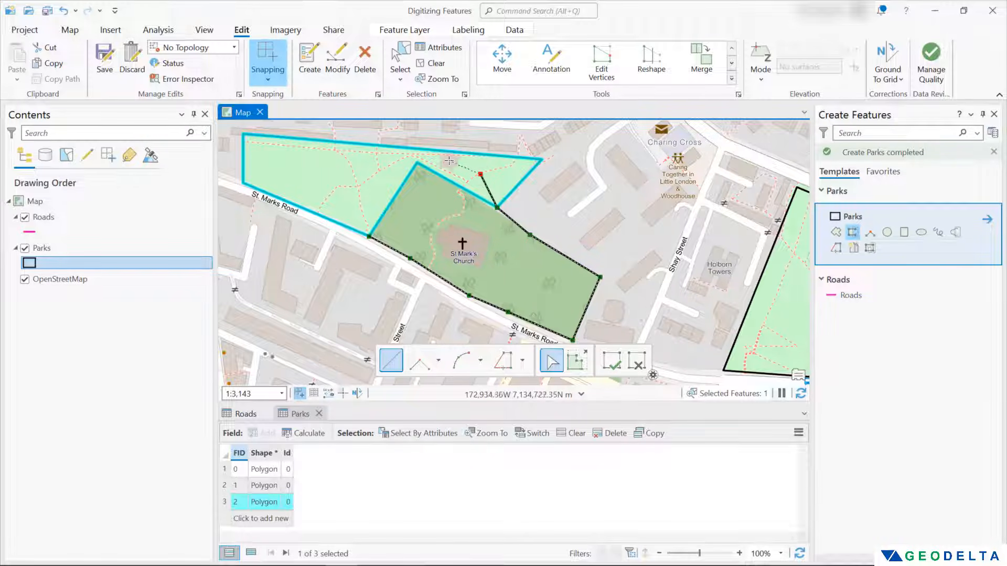
left_click(438, 161)
left_click(401, 157)
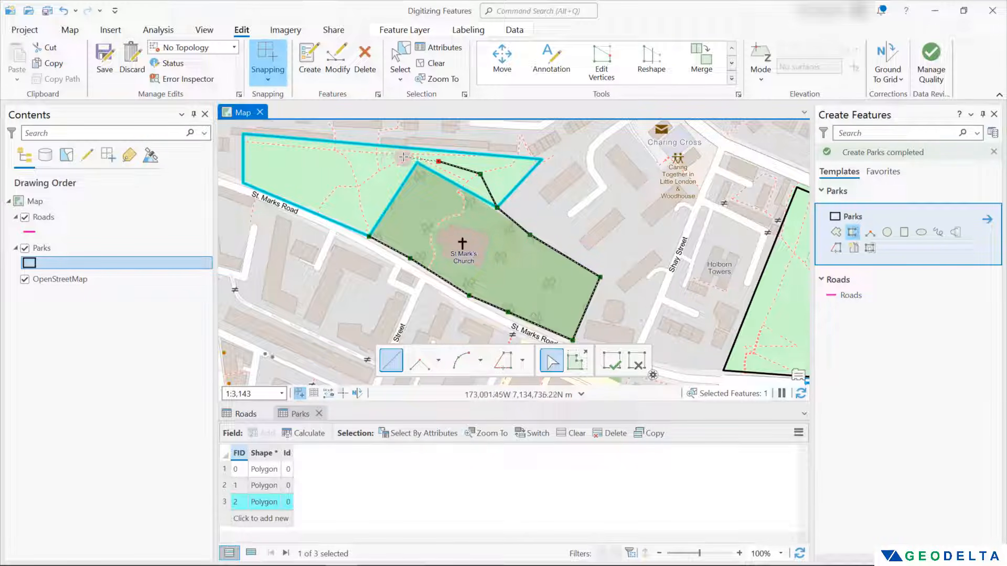
left_click(371, 170)
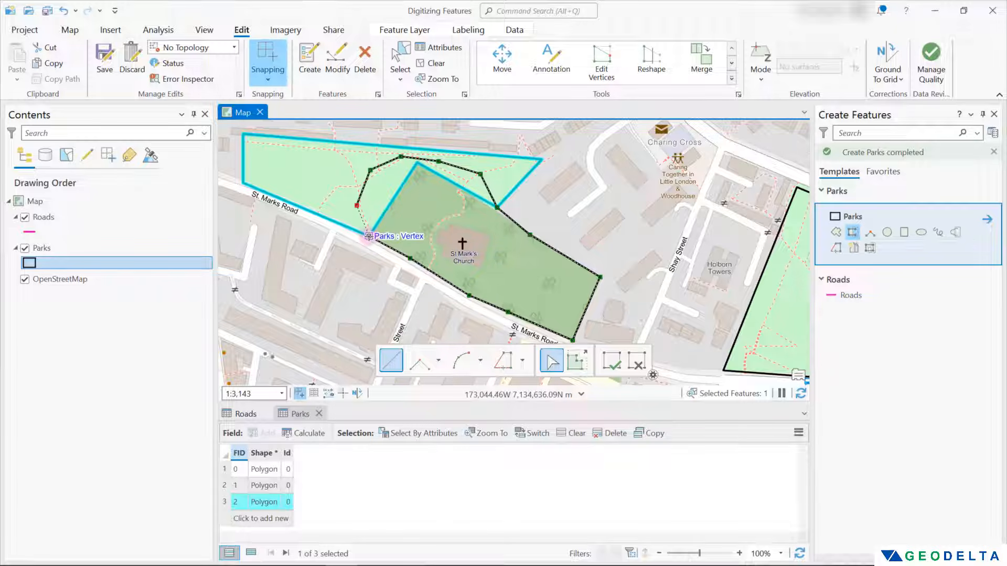
scroll(370, 236, "up", 2)
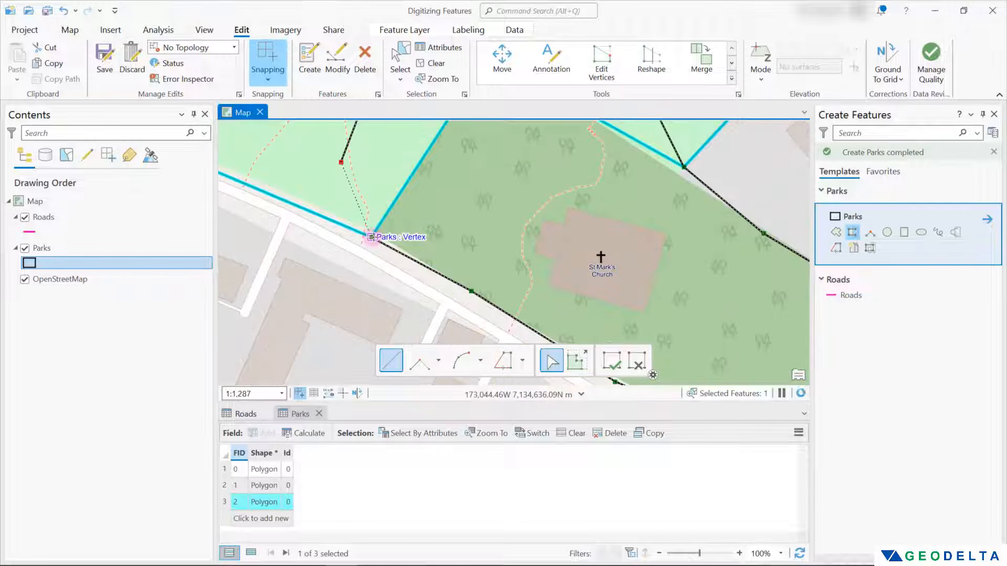
scroll(372, 237, "down", 2)
left_click_drag(372, 237, 373, 301)
double_click(372, 301)
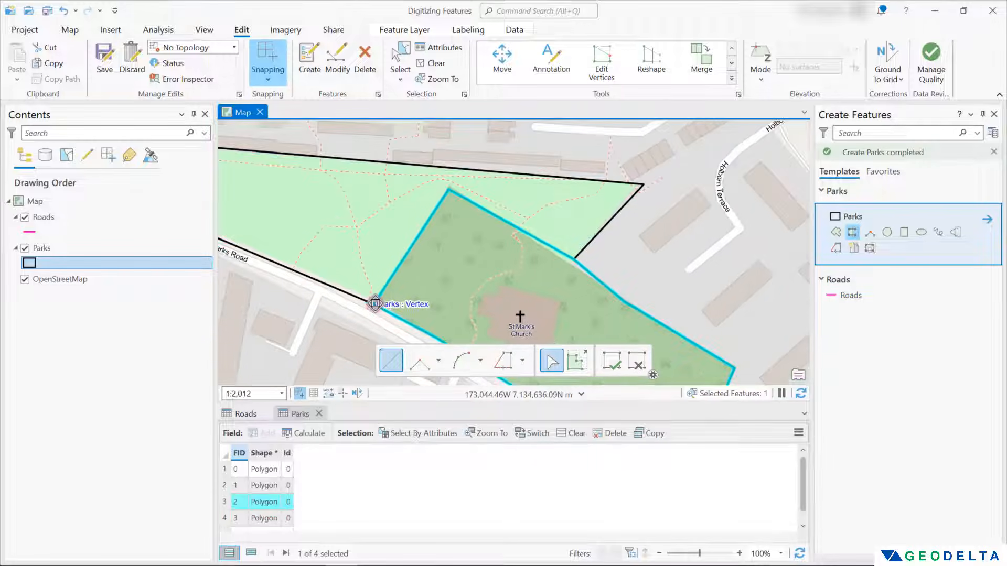
- Examine the St Mark's Church polygon's shared boundary with the adjacent park and its record in the Parks attribute table
left_click_drag(584, 242, 593, 216)
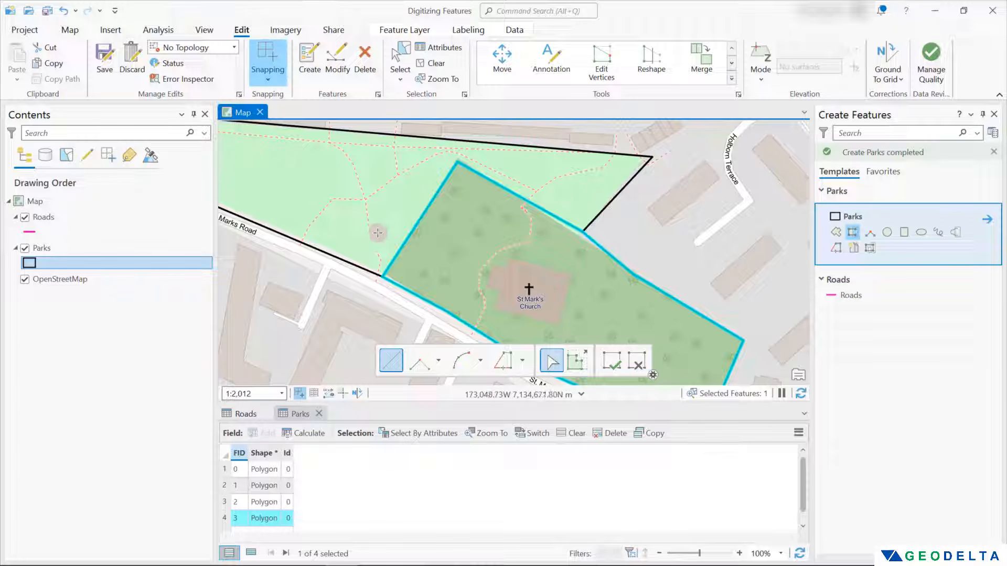
left_click_drag(591, 208, 571, 186)
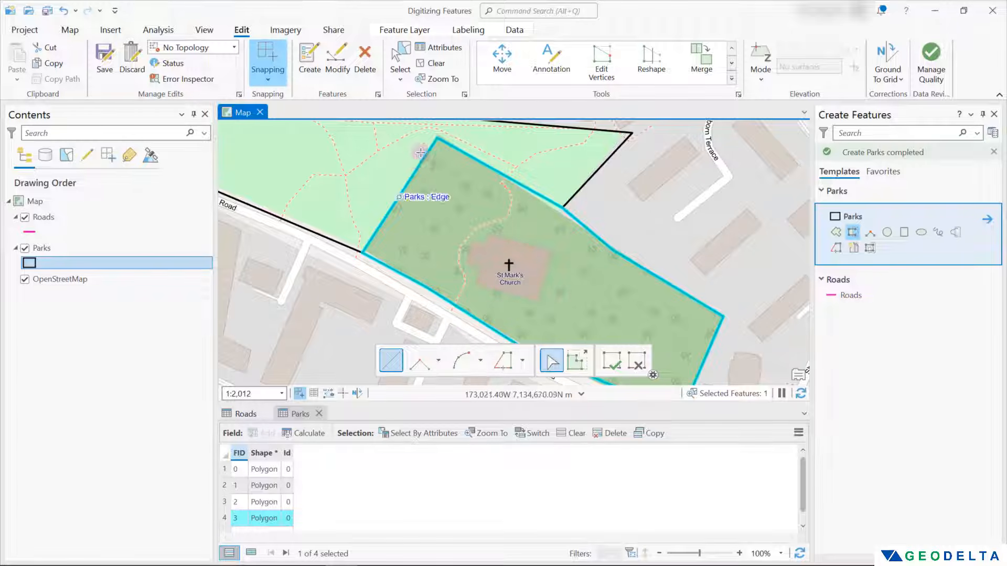
left_click_drag(615, 261, 647, 265)
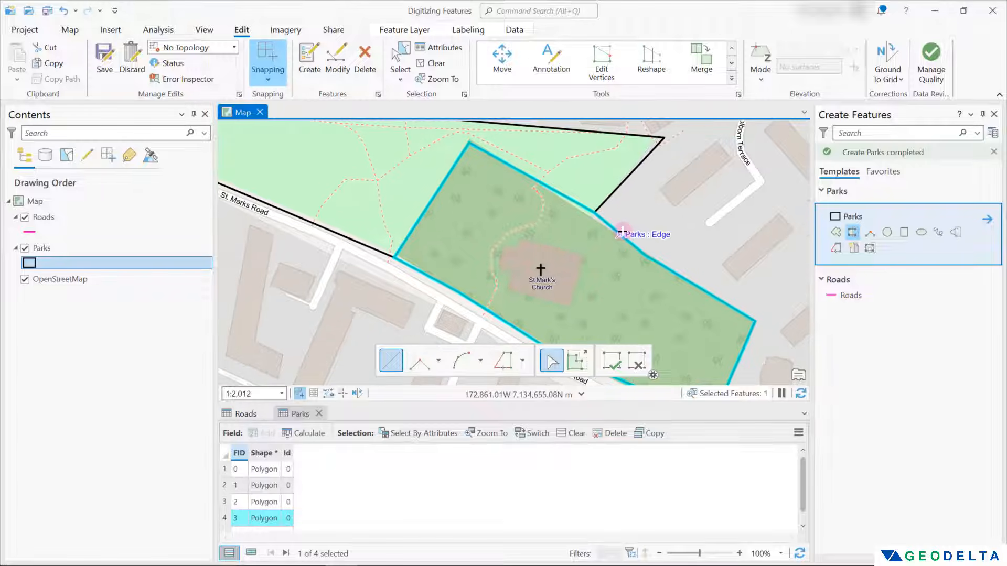
scroll(621, 233, "down", 3)
scroll(314, 498, "down", 1)
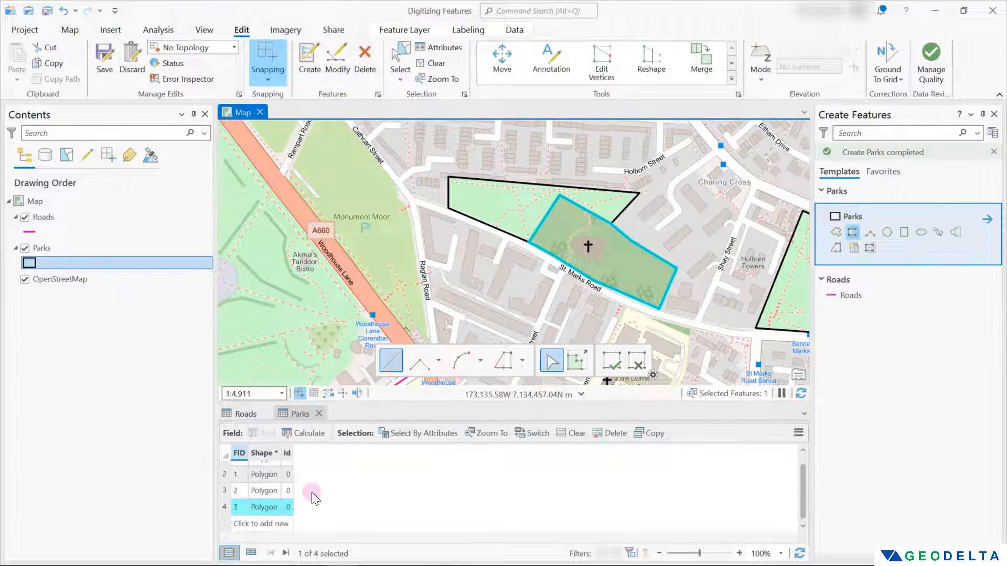
scroll(227, 511, "up", 1)
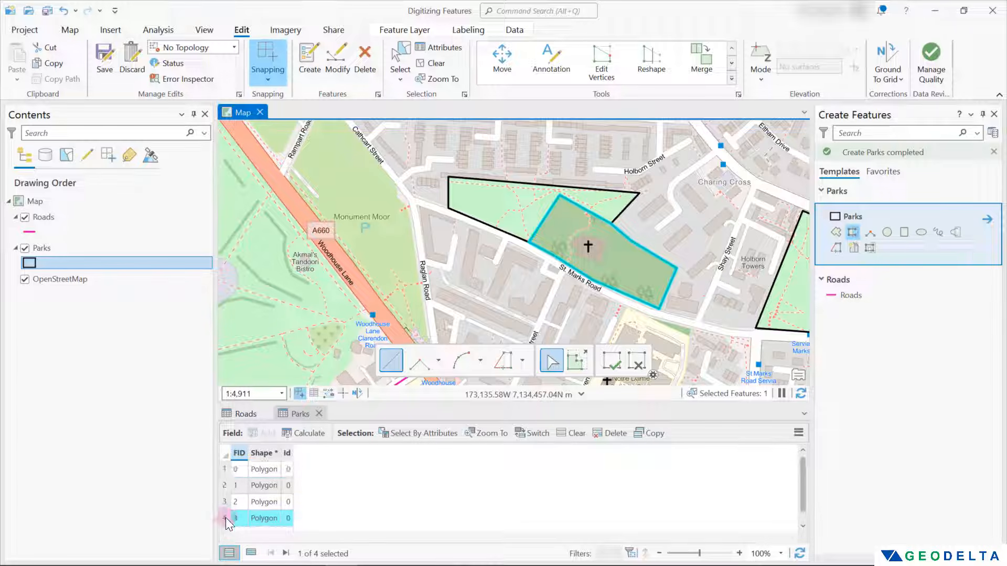
left_click(226, 517)
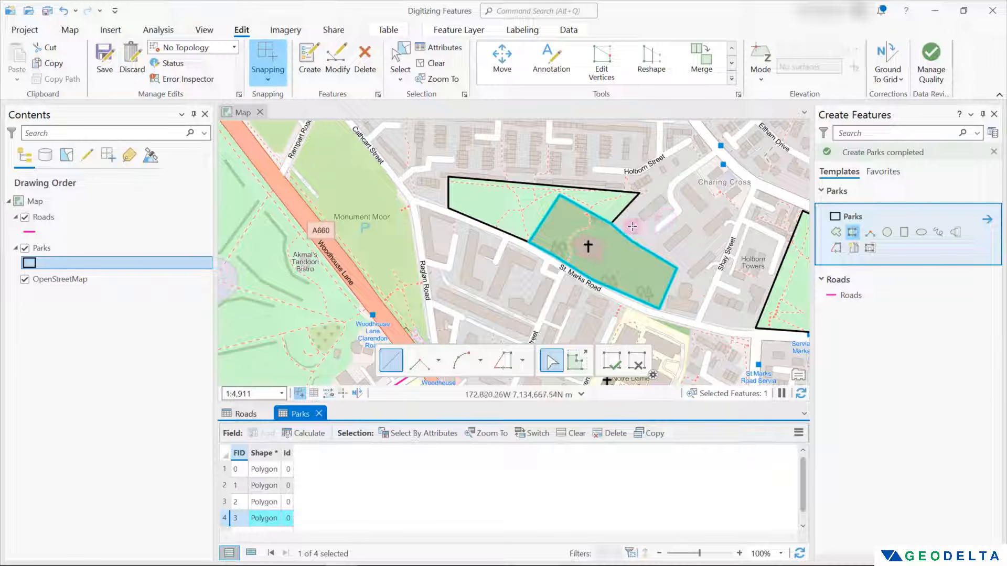
scroll(615, 225, "up", 4)
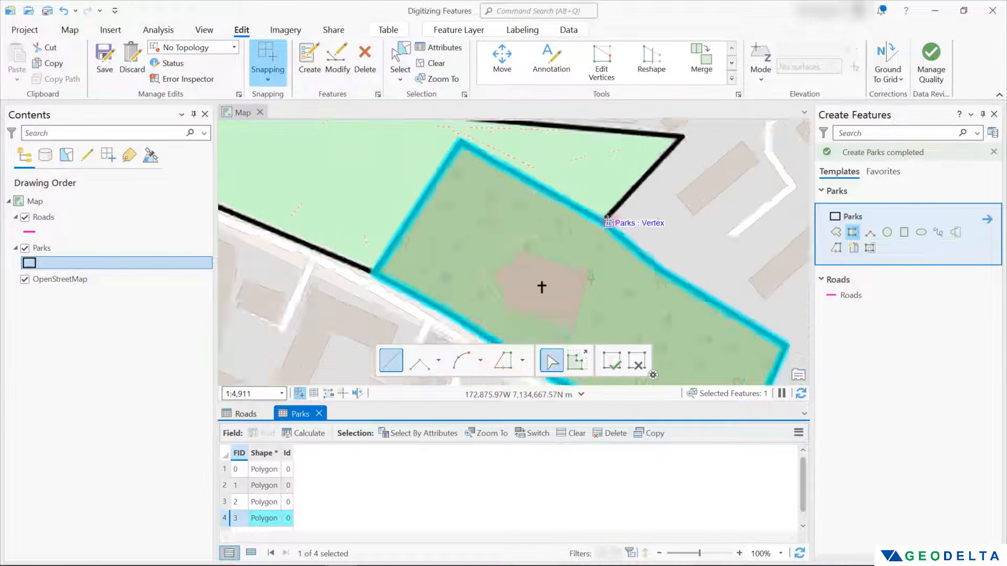
left_click_drag(527, 214, 545, 236)
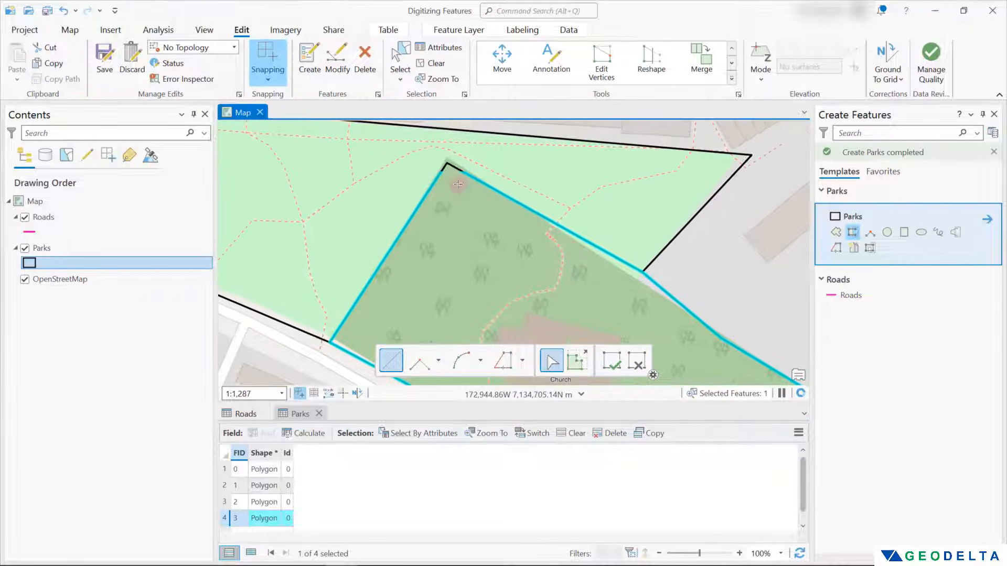
left_click_drag(455, 187, 544, 284)
mouse_move(513, 240)
left_mouse_down()
mouse_move(526, 256)
mouse_move(502, 140)
left_mouse_up()
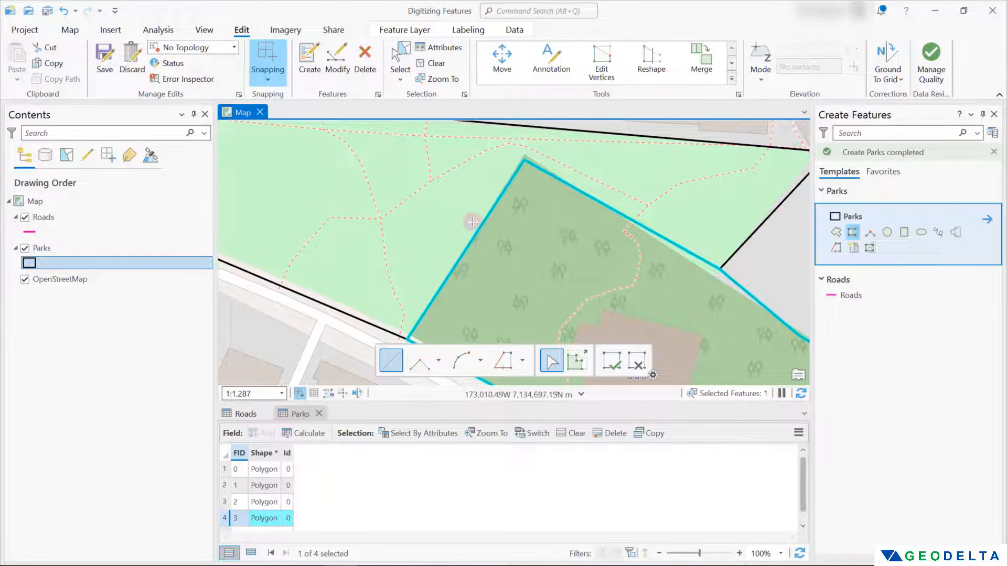
- Clear the feature selection
scroll(472, 230, "down", 3)
left_click(435, 64)
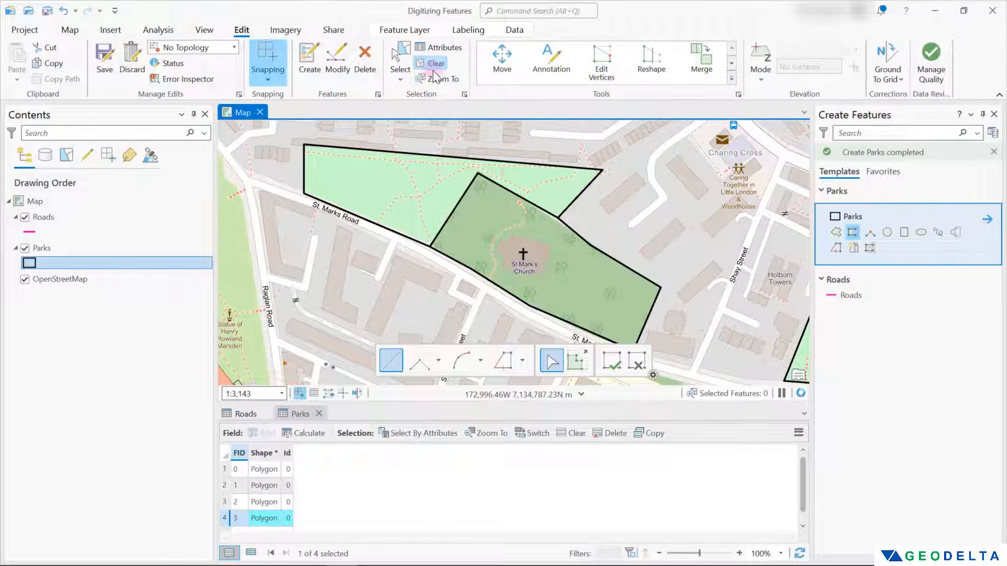
scroll(501, 195, "down", 4)
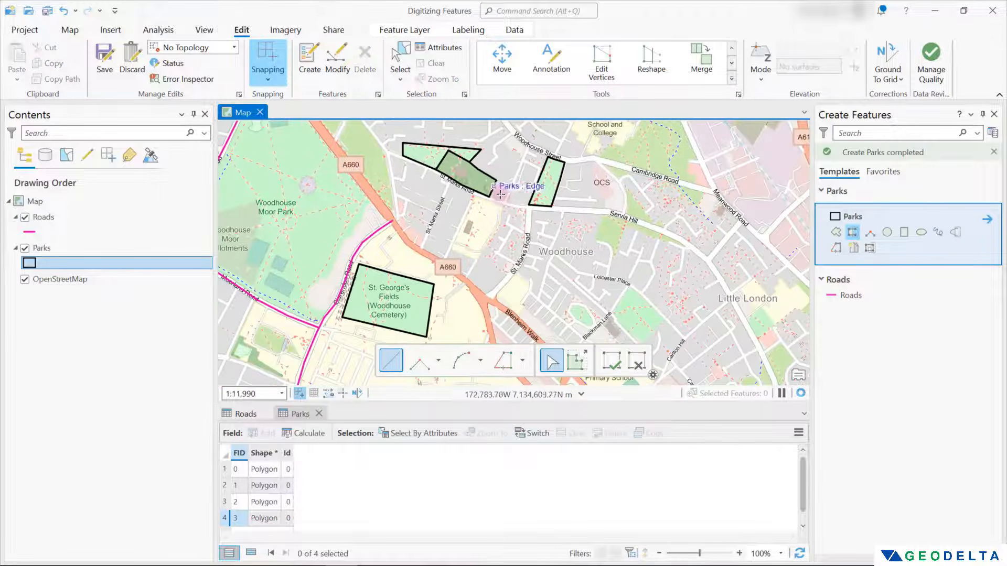
left_click_drag(528, 213, 593, 237)
scroll(634, 227, "down", 1)
scroll(634, 227, "down", 3)
scroll(634, 227, "up", 2)
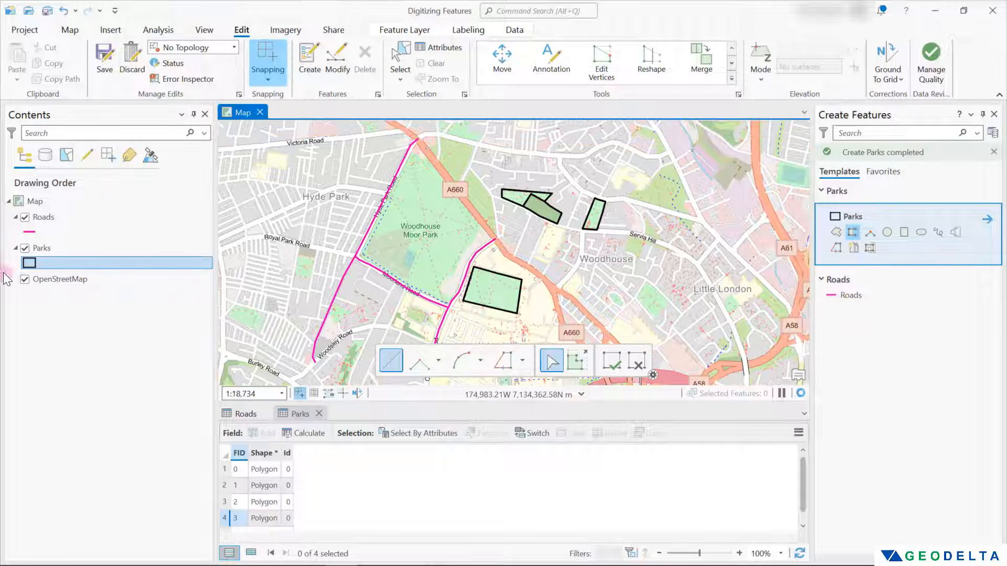
- Style the Parks layer with a dark teal-green fill and a 1 pt outline, and apply the symbology
left_click(30, 263)
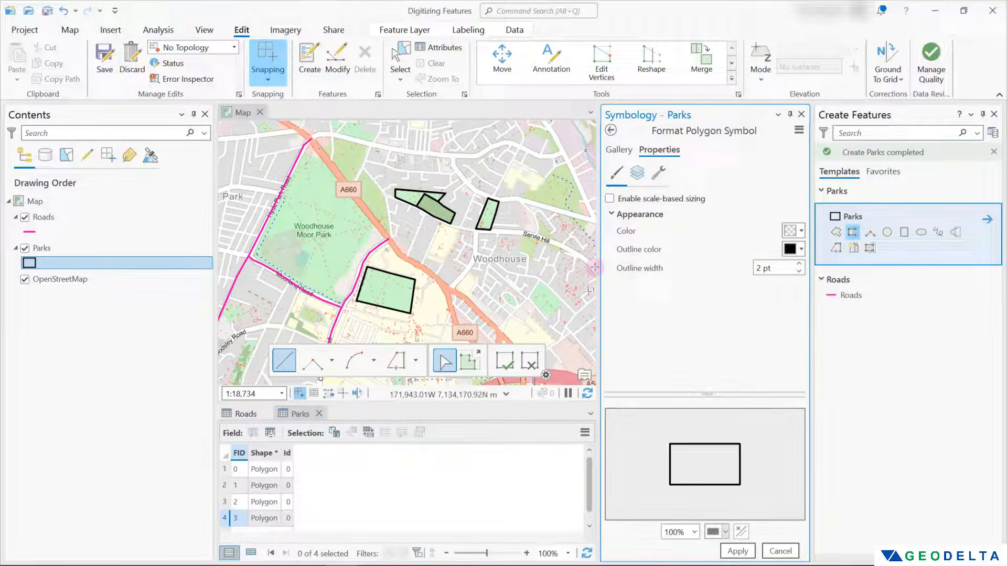
left_click(798, 230)
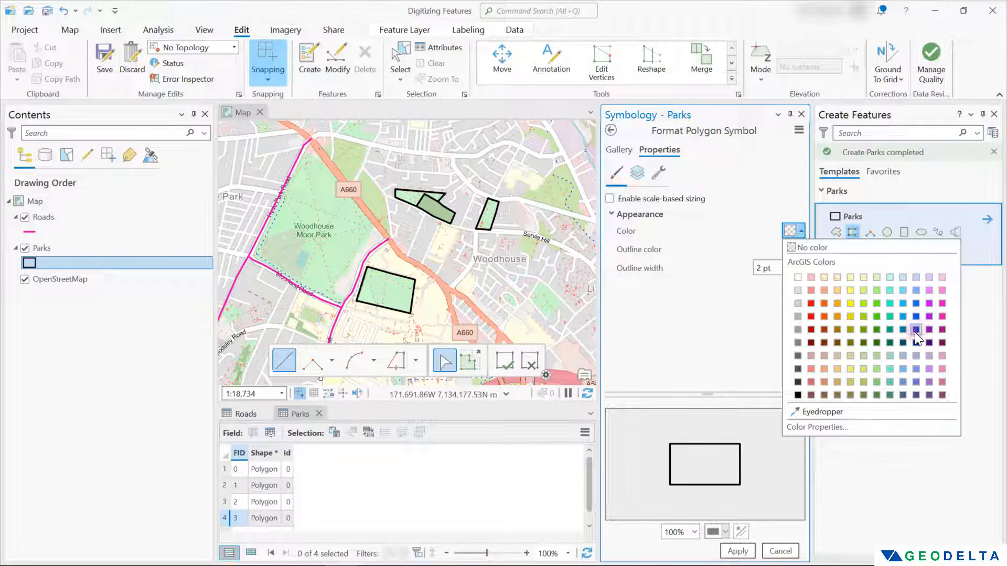
left_click(889, 329)
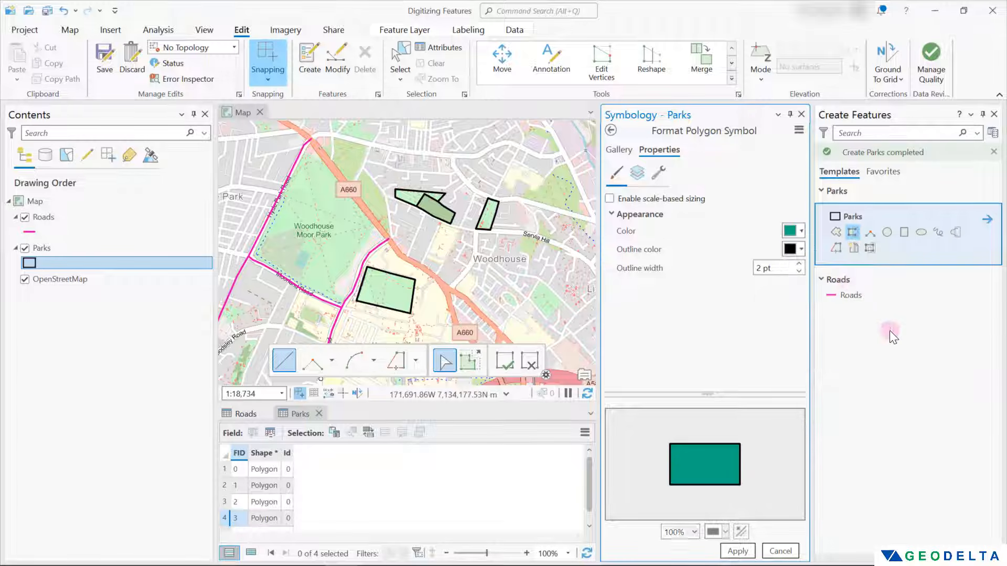
left_click(798, 272)
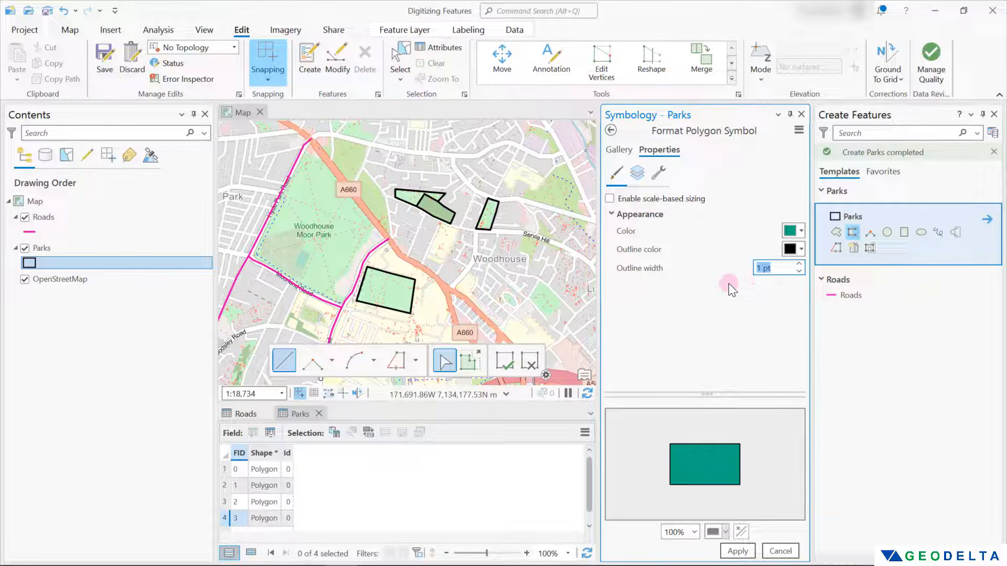
left_click(738, 550)
scroll(561, 239, "down", 2)
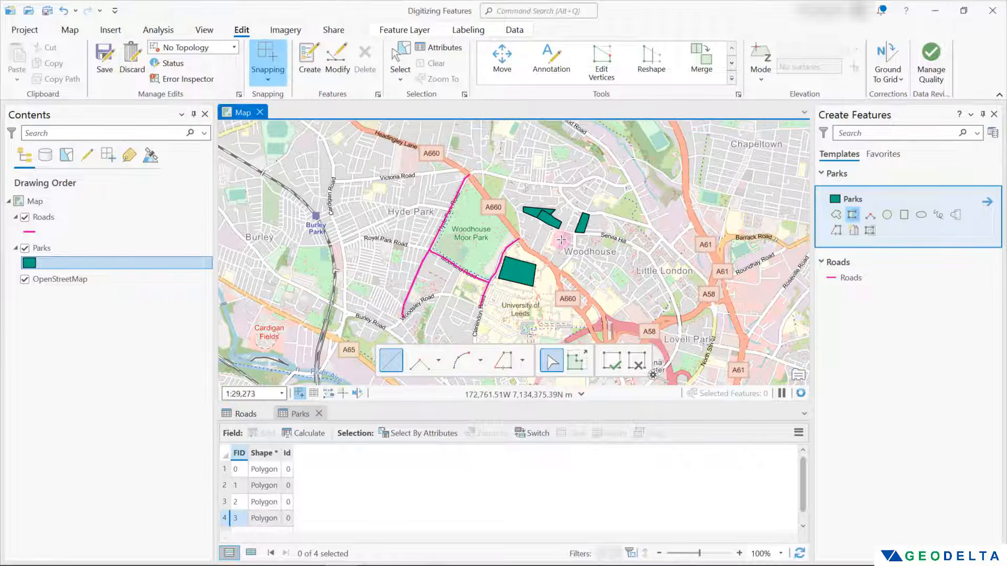
scroll(565, 249, "up", 3)
scroll(564, 248, "up", 4)
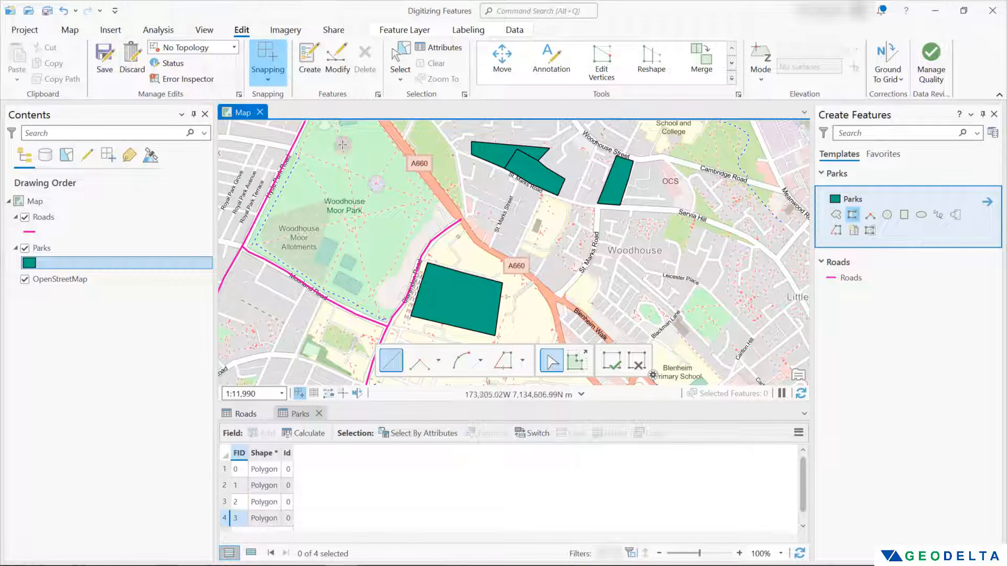
- Save all edits made to the Parks layer
left_click(106, 52)
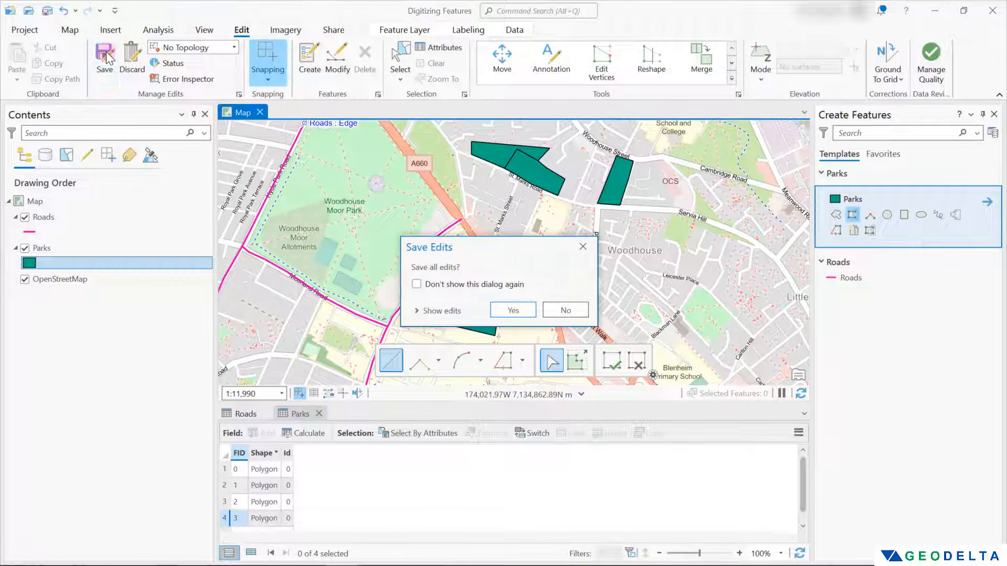
left_click(508, 310)
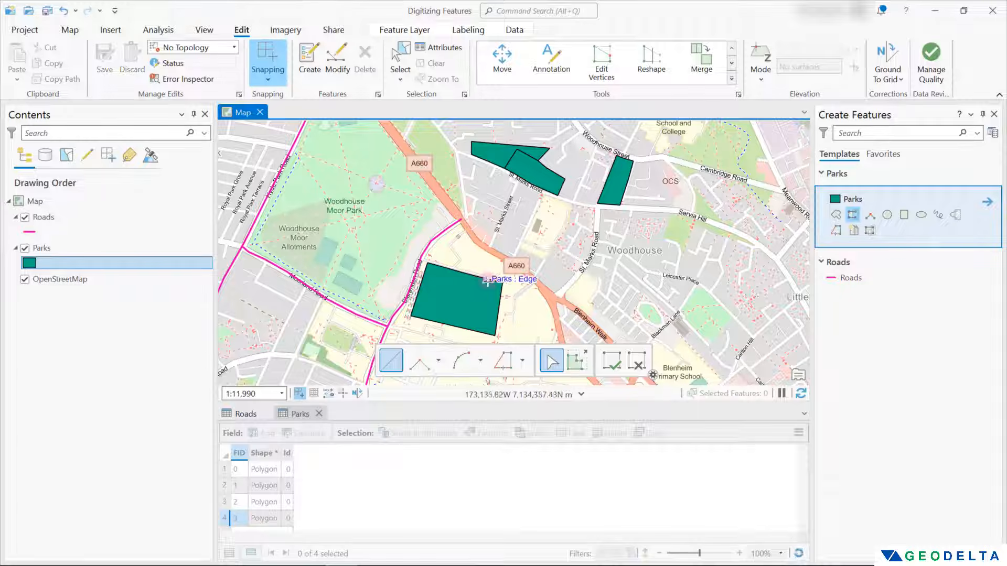
left_click(58, 249)
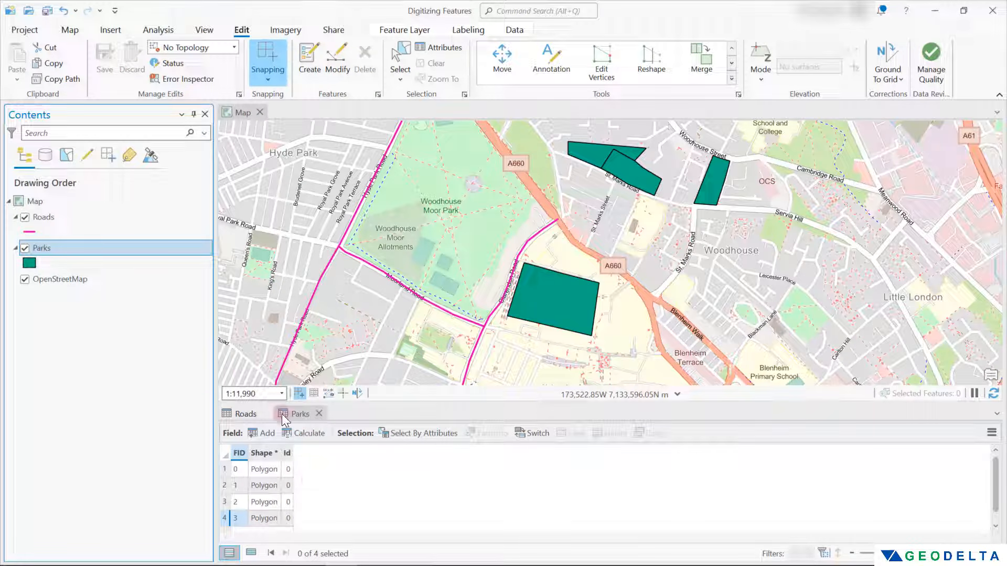
left_click_drag(562, 292, 543, 288)
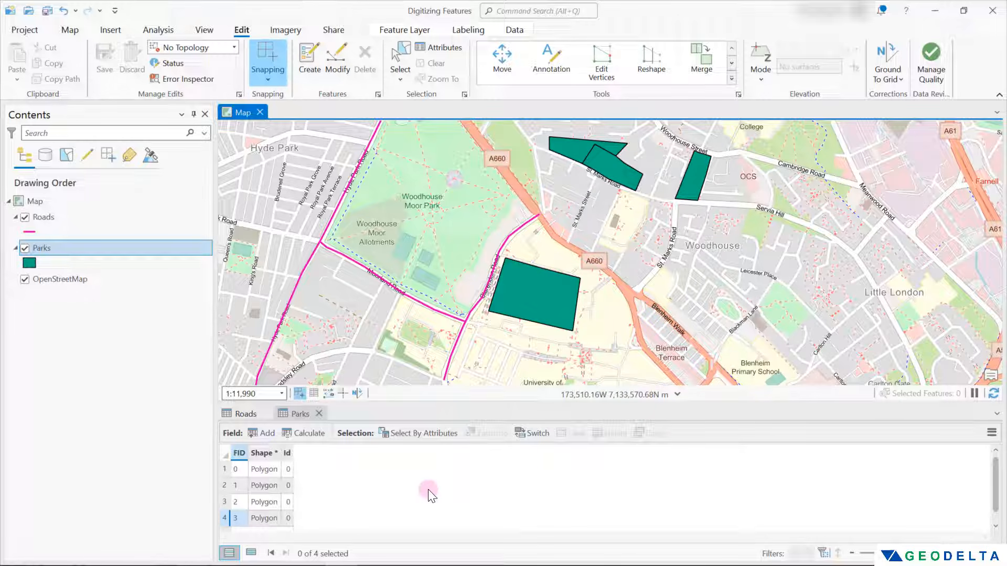
scroll(502, 258, "down", 3)
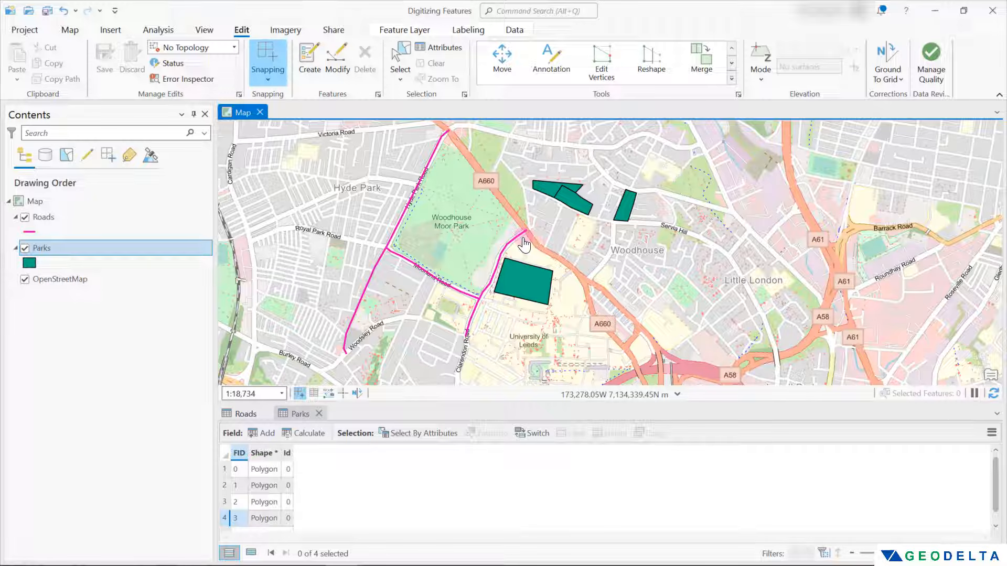
left_click(74, 220)
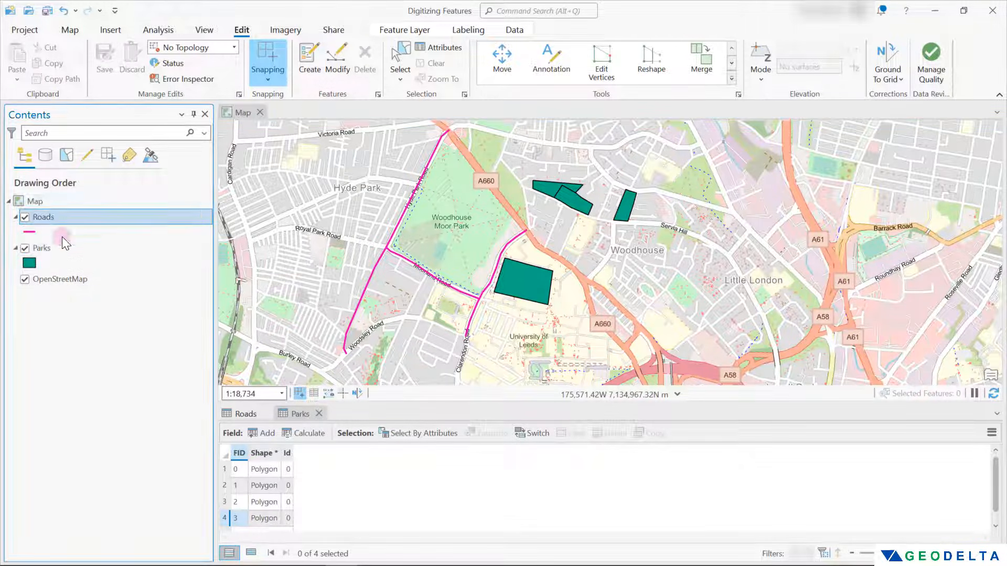
left_click(71, 252)
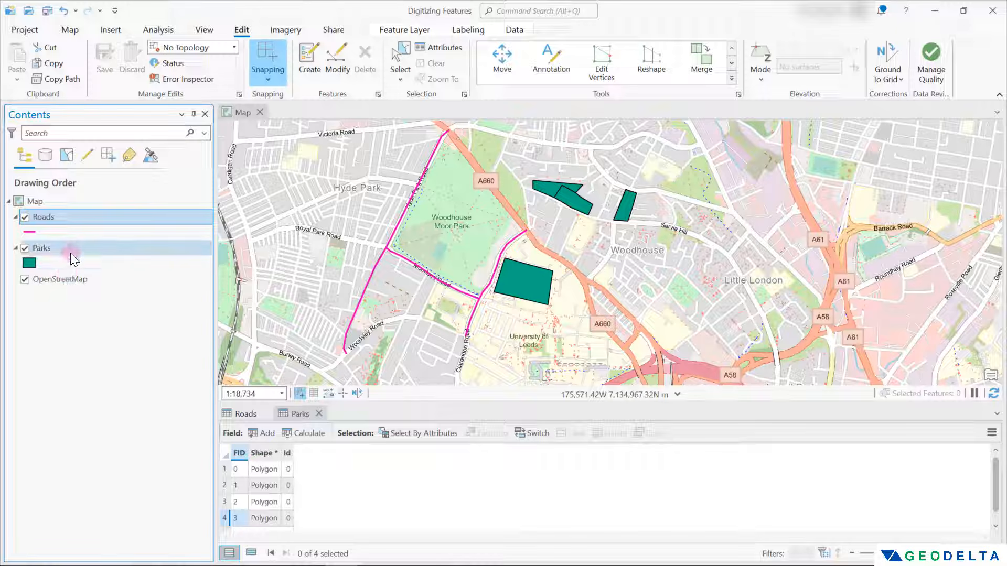
left_click(65, 219)
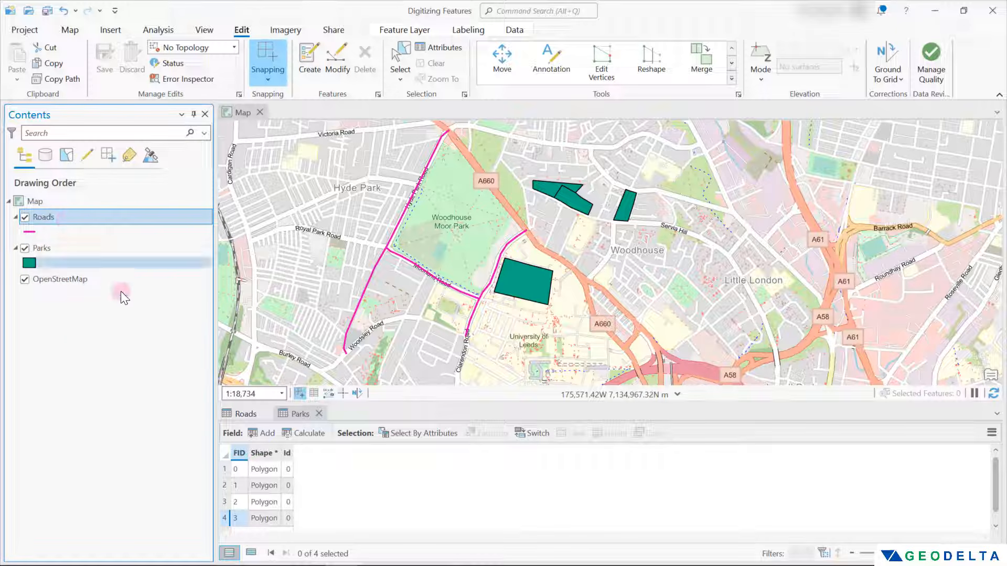
left_click(68, 253)
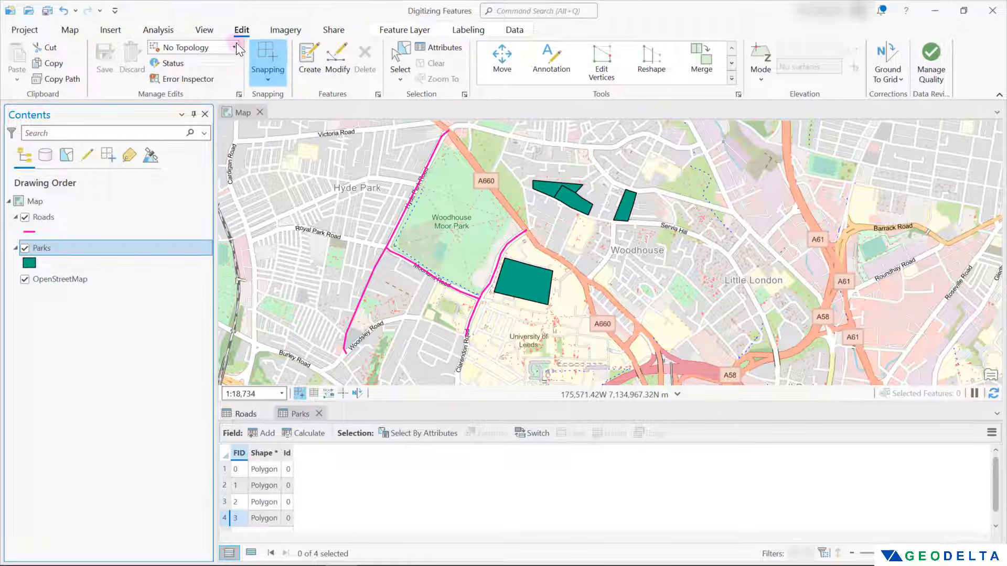
- Start a new shapefile in the project folder "63. Creating Features in ArcGIS Pro" and name it POIs
left_click(202, 30)
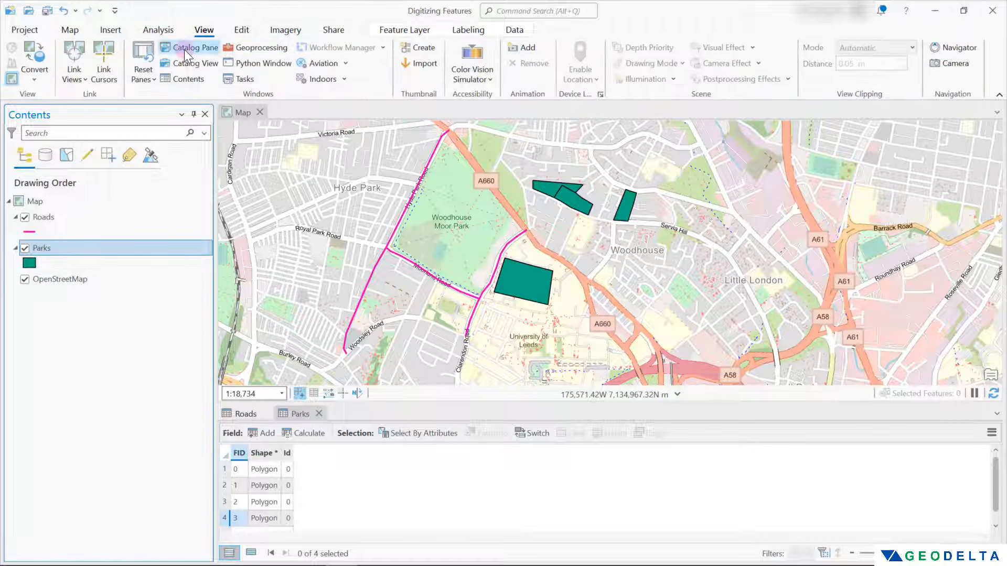
left_click(184, 48)
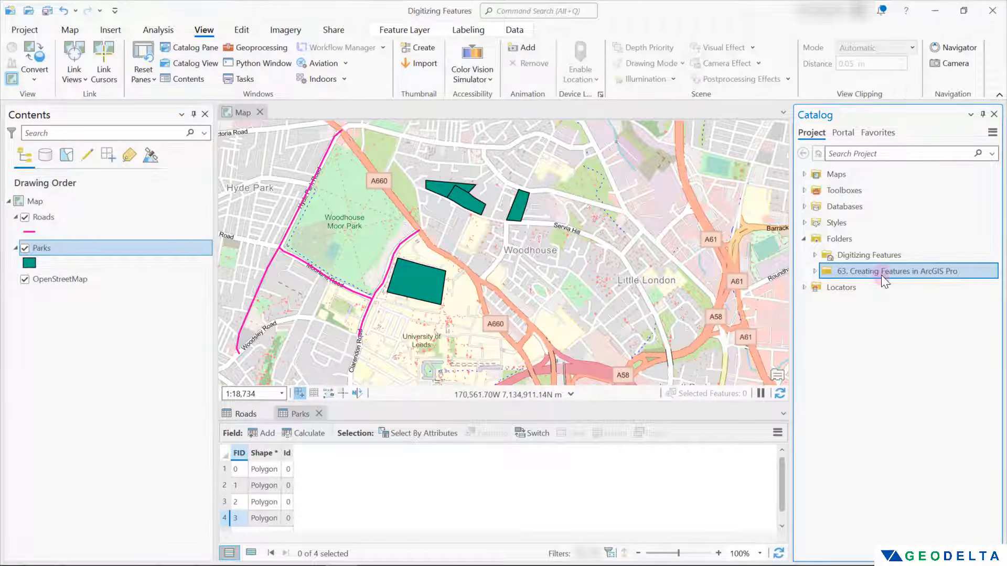
right_click(883, 273)
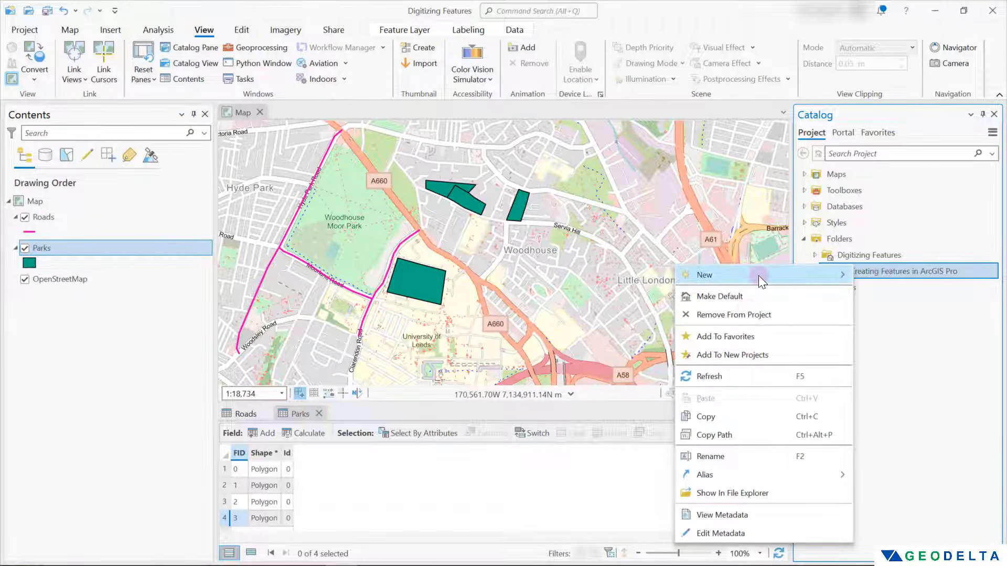
mouse_move(759, 275)
left_click(882, 422)
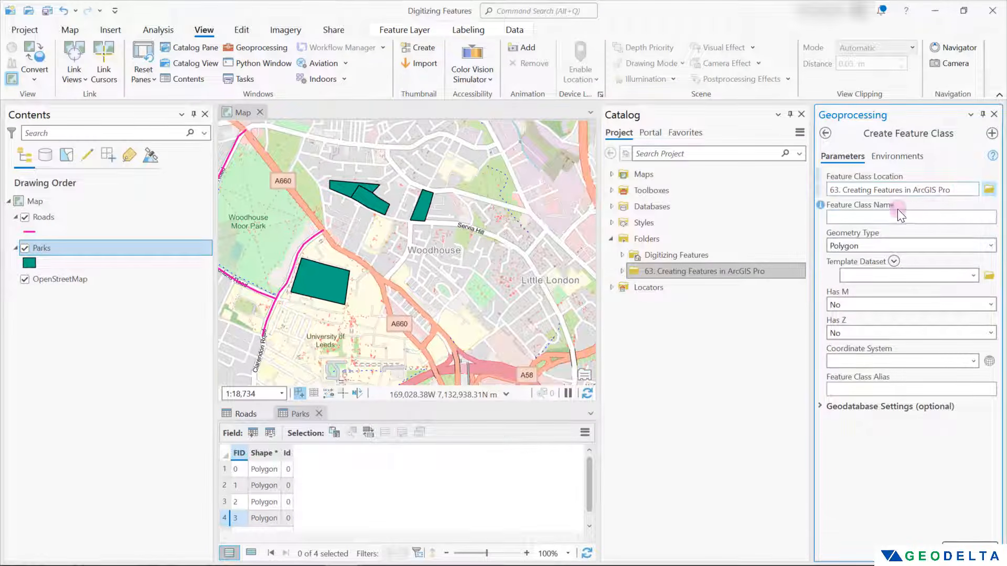
left_click(884, 218)
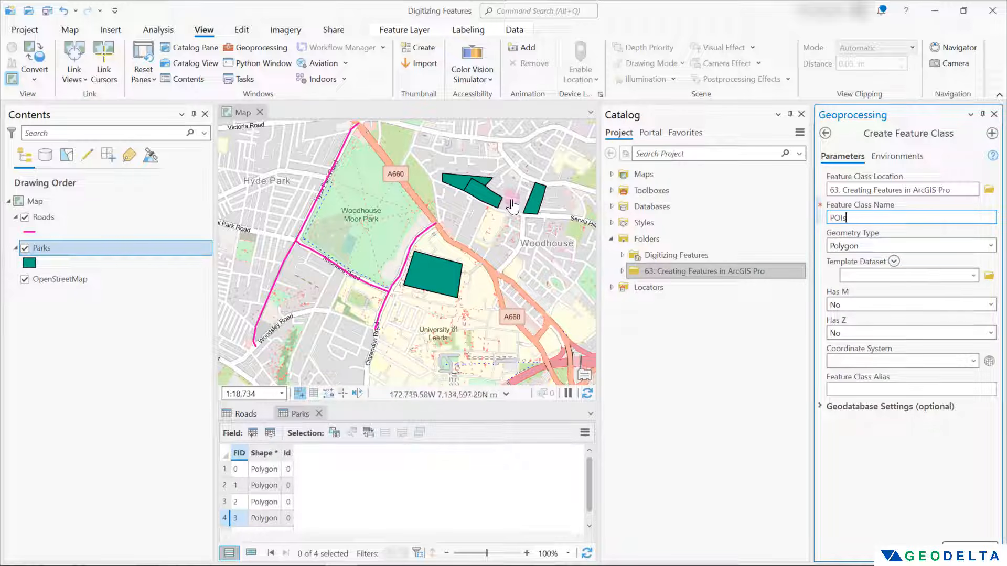
left_click_drag(513, 208, 505, 240)
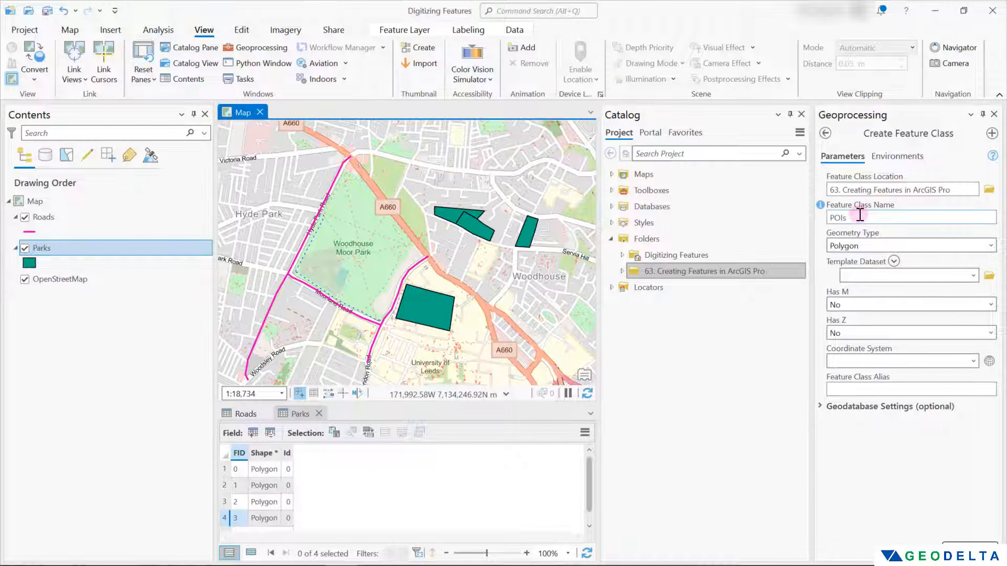
left_click_drag(860, 215, 826, 213)
- Set the POIs geometry type to Point and its coordinate system to Current Map, and create the shapefile
left_click(989, 245)
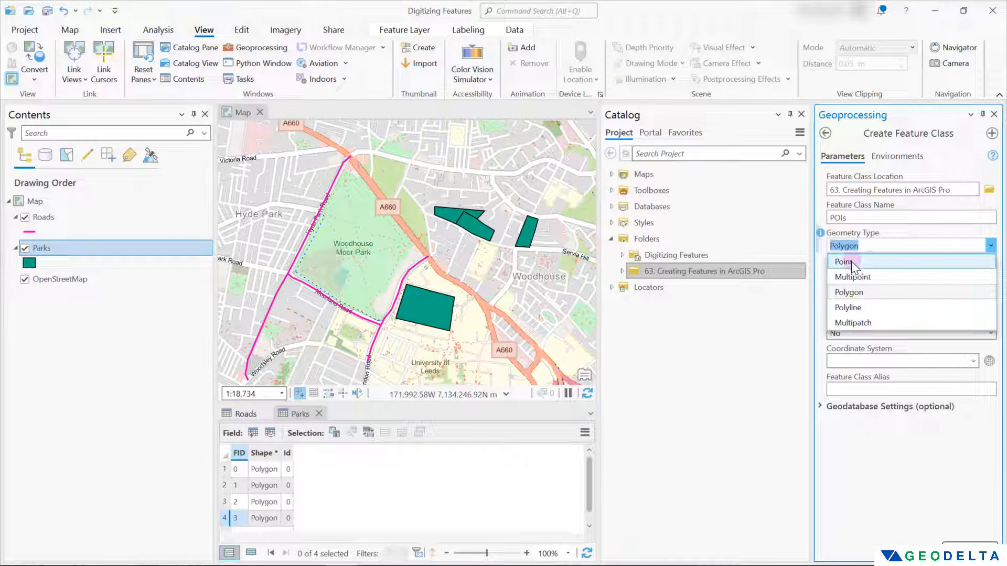
left_click(852, 265)
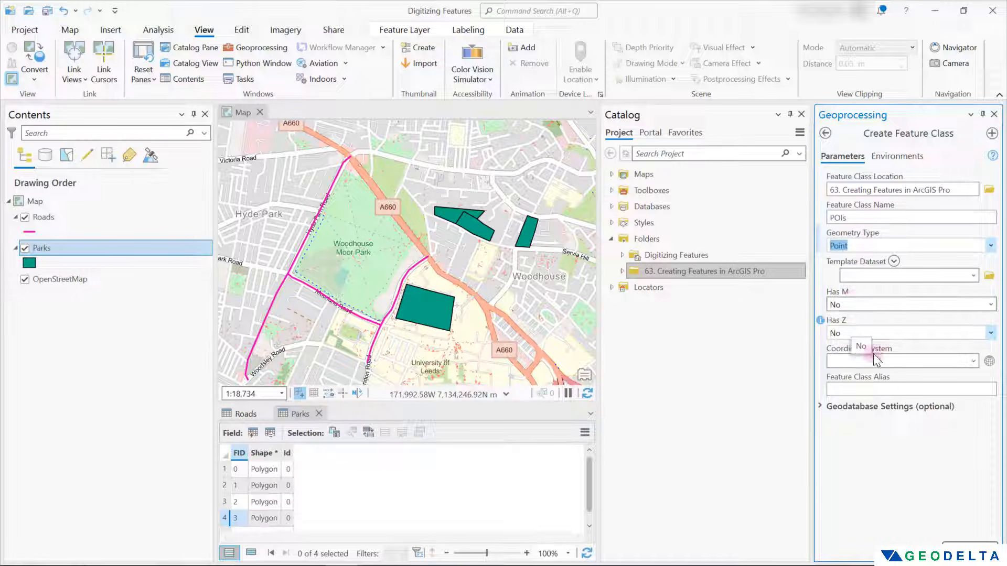
left_click(973, 362)
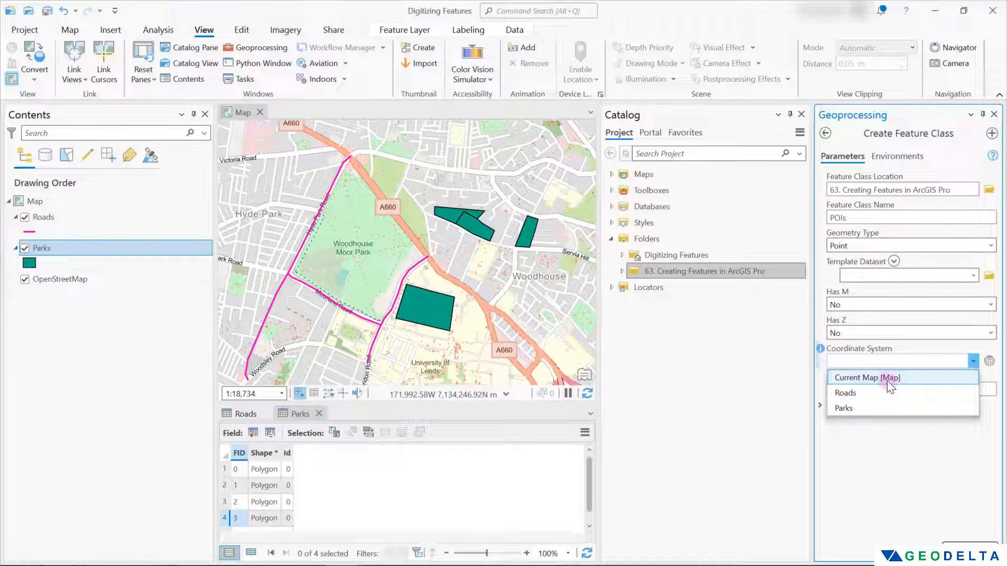
left_click(888, 382)
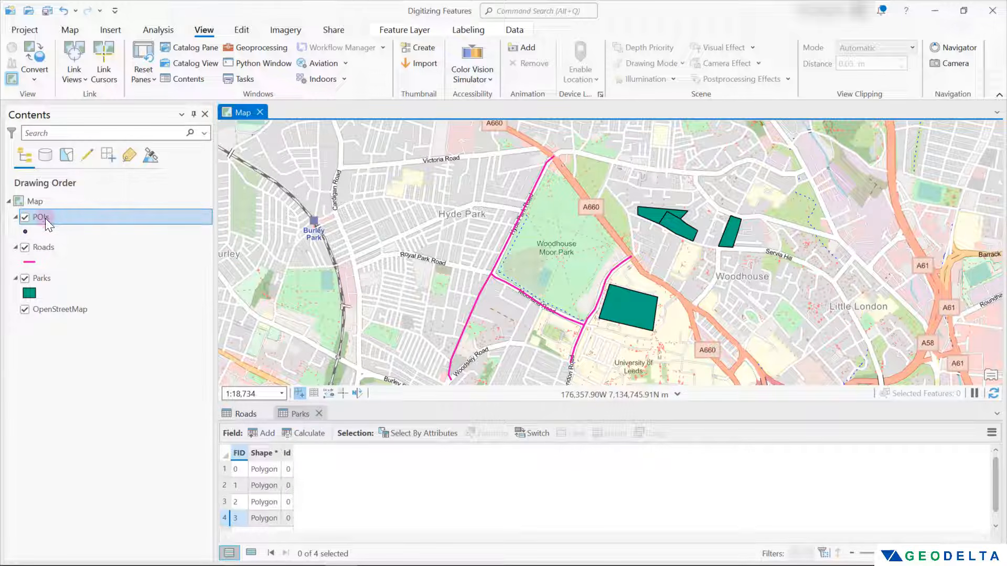
- Start creating point features from the POIs template and place a point on the Al Madina Jamia Mosque symbol
left_click(241, 29)
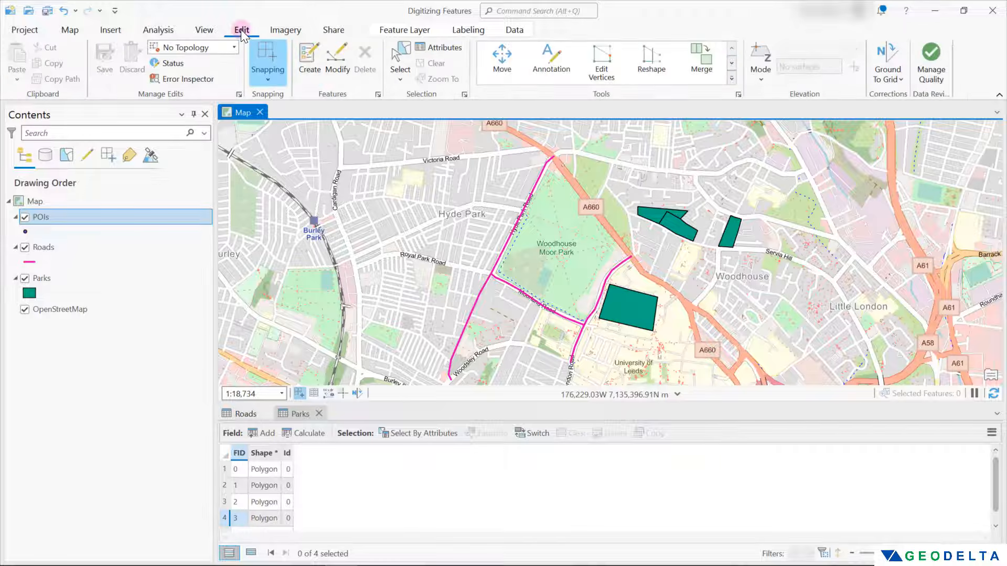
left_click(310, 58)
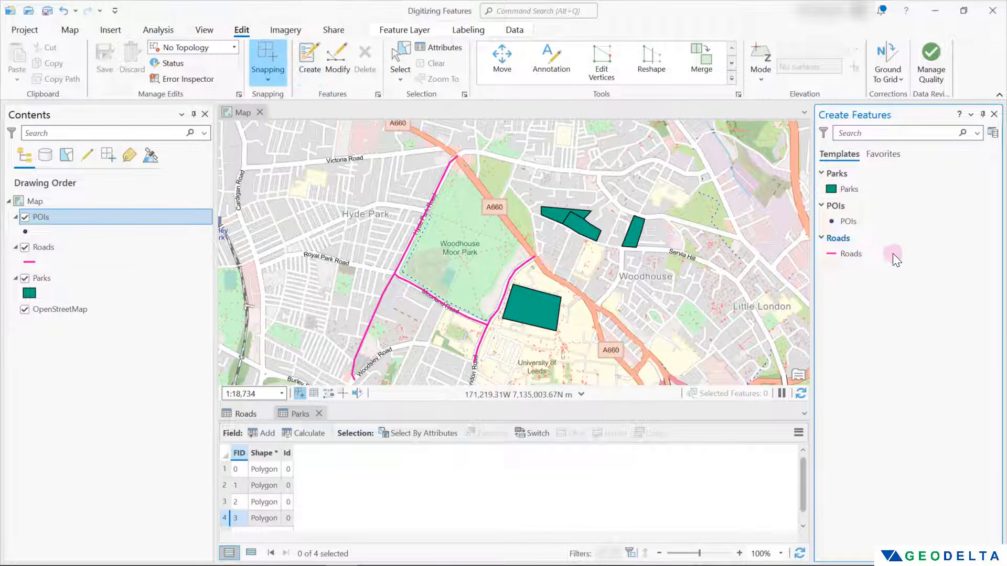
left_click(846, 220)
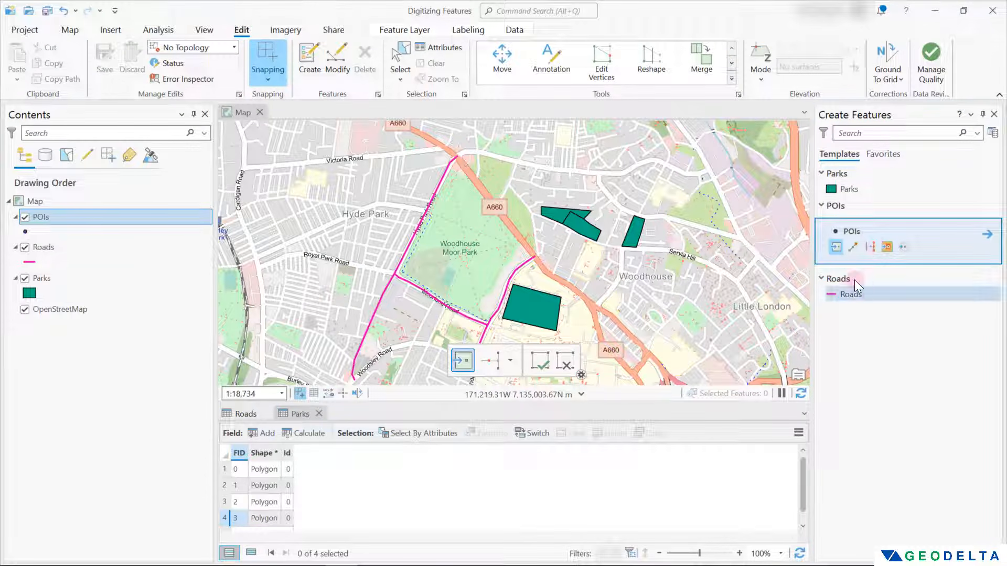
left_click(836, 247)
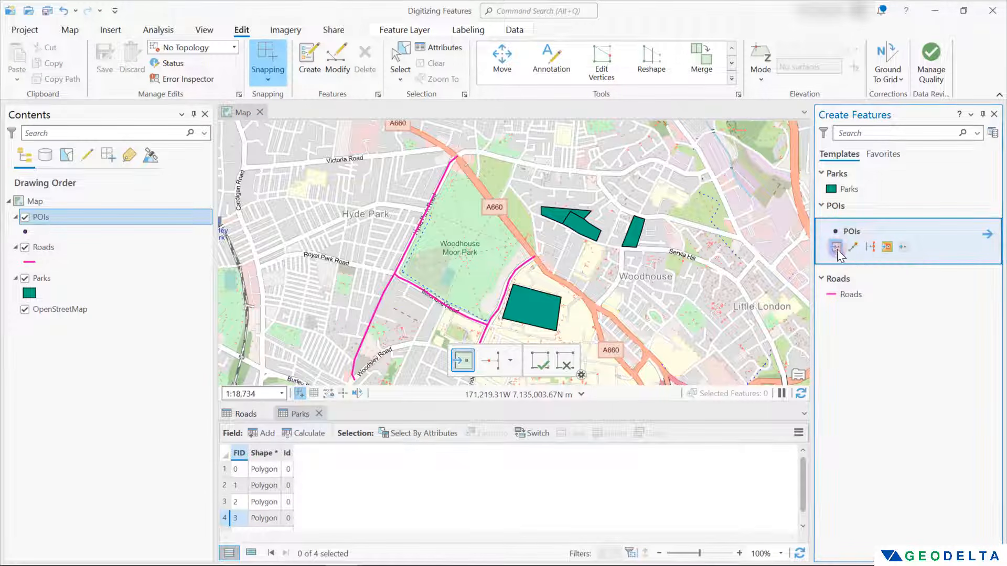
mouse_move(355, 271)
left_mouse_down()
mouse_move(362, 241)
mouse_move(360, 259)
left_mouse_up()
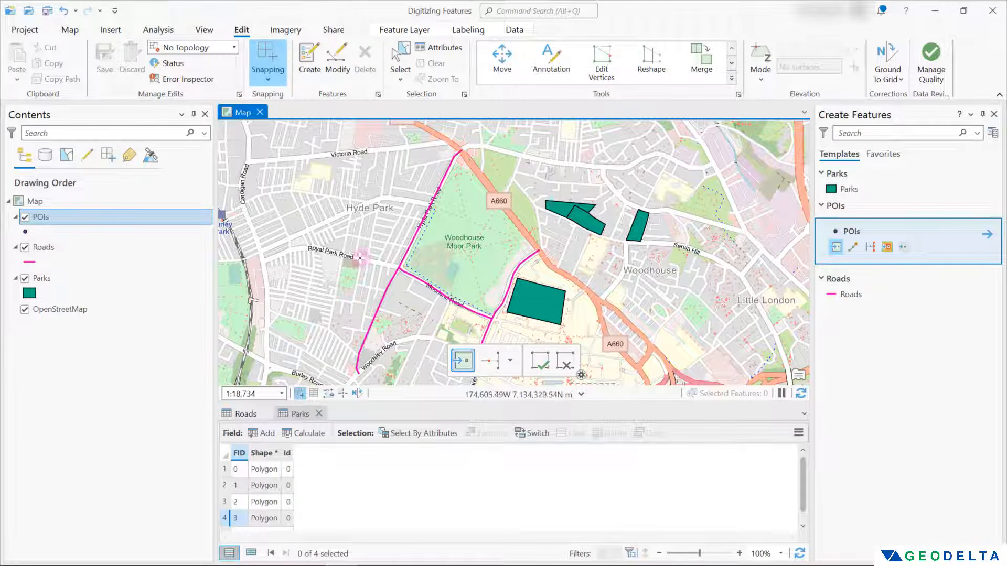
scroll(361, 261, "up", 4)
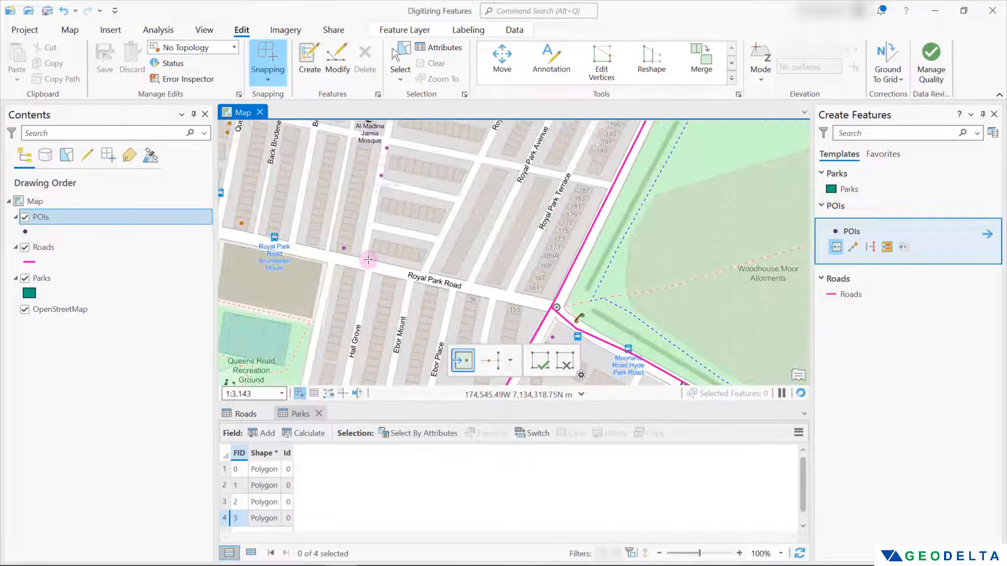
scroll(369, 259, "down", 1)
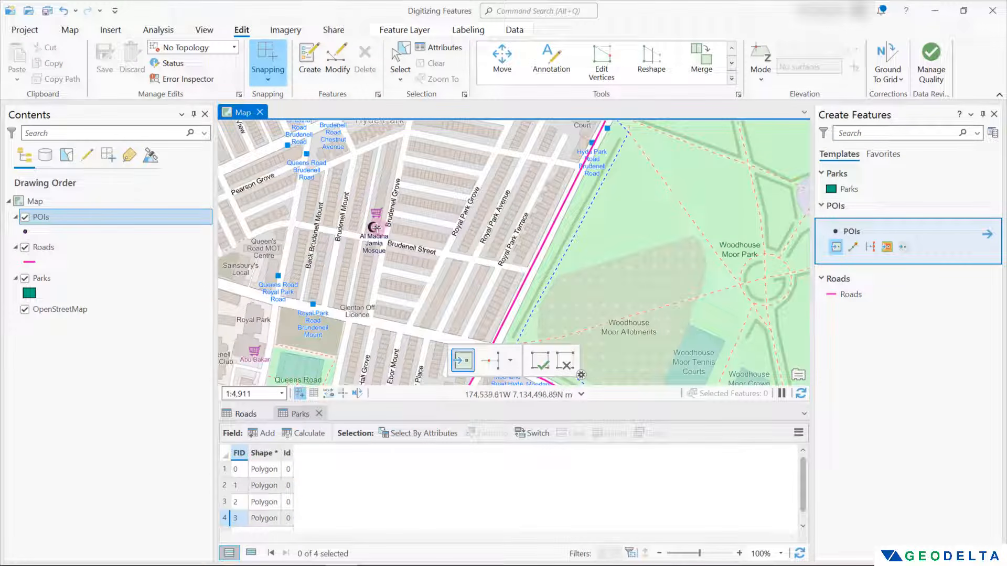
left_click(375, 227)
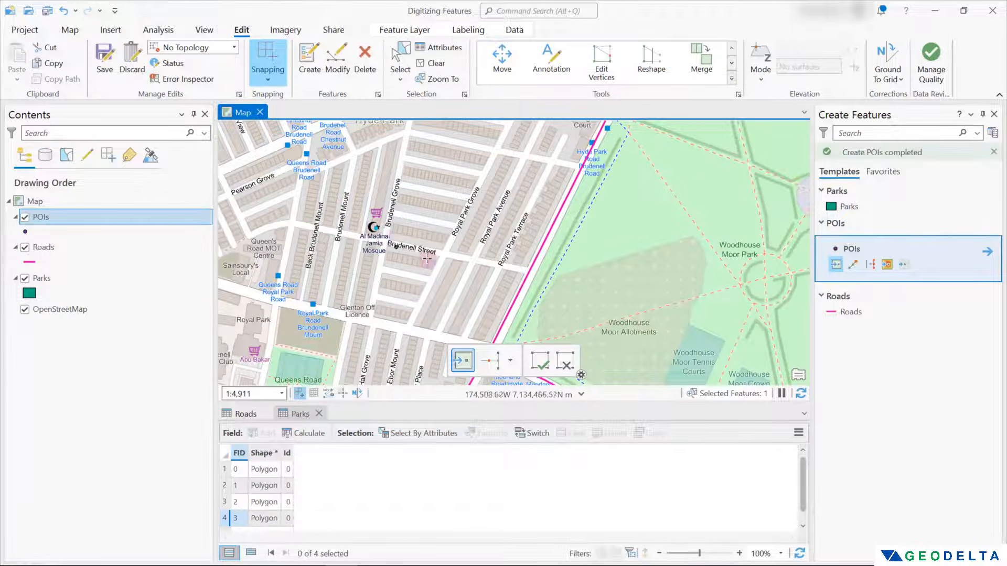
- Add a POI point at the Woodsley Road Health Centre beside Hyde Park Road
scroll(428, 262, "down", 2)
left_click_drag(629, 310, 492, 340)
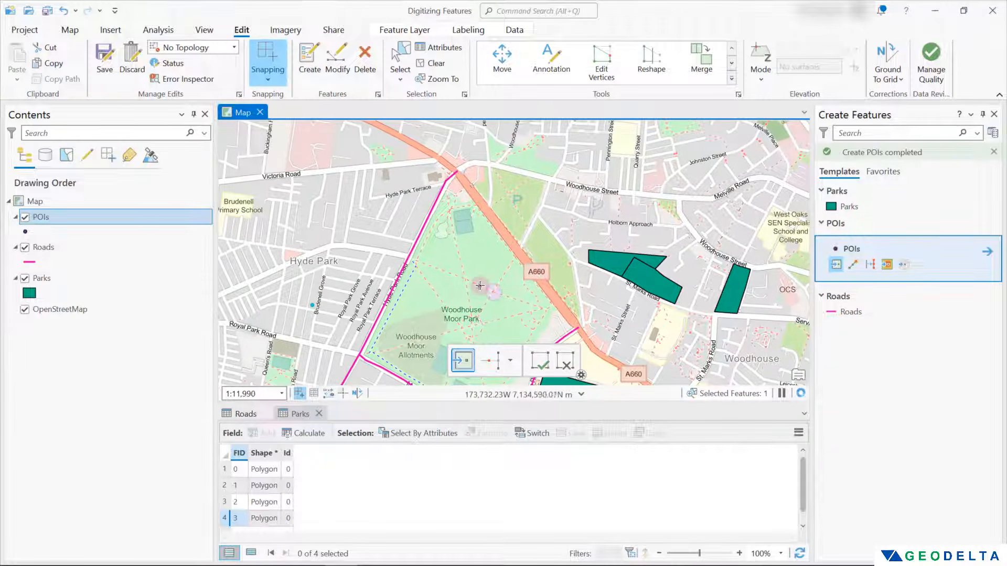
left_click_drag(532, 274, 540, 242)
scroll(336, 321, "up", 3)
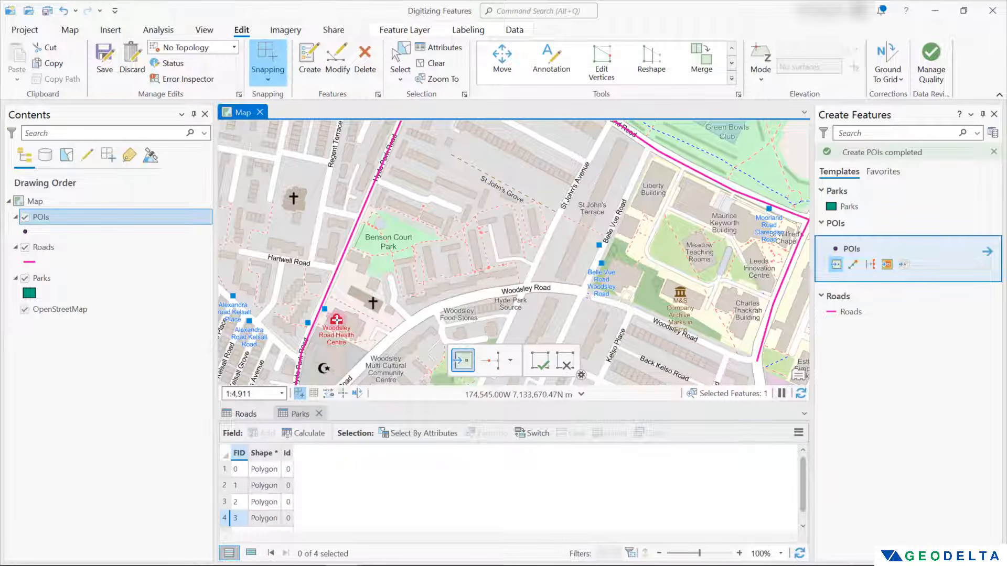
- Add POI points at the library symbols near Baines Wing and Workshop Theatre, Notre Dame Catholic Sixth Form College and Carlton Hill Friends Meeting House
left_click_drag(695, 302, 592, 316)
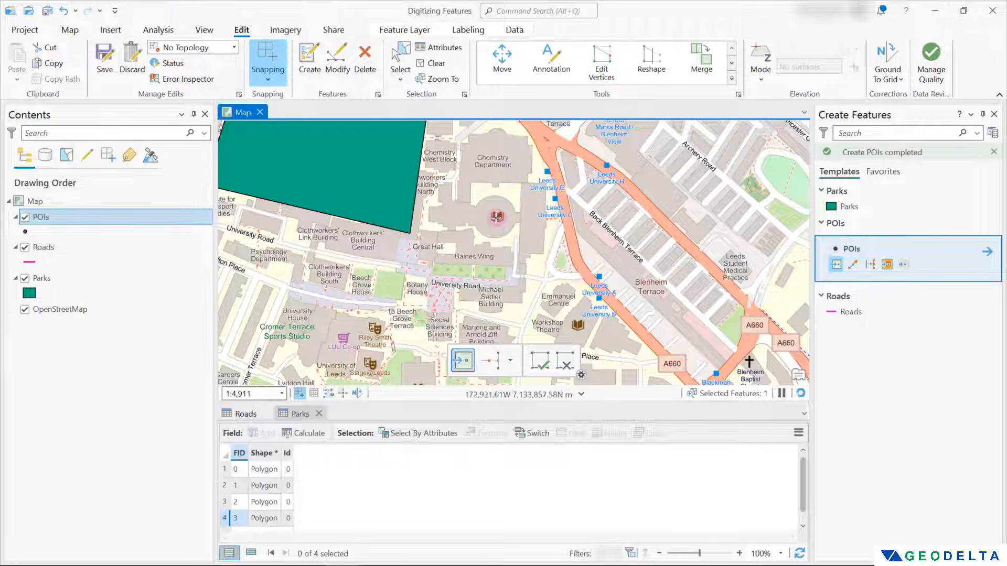
left_click(496, 218)
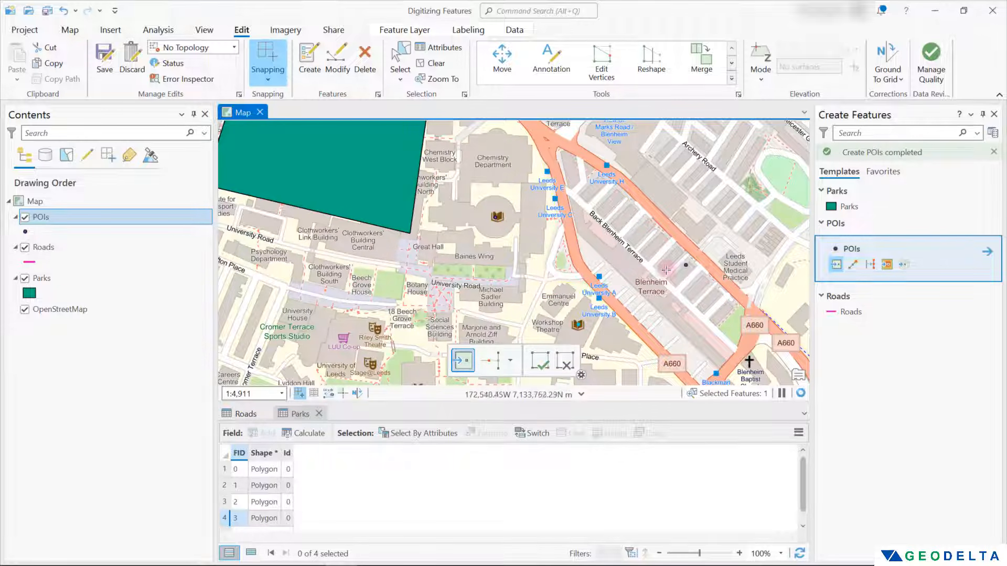
left_click(576, 312)
left_click_drag(584, 306, 665, 279)
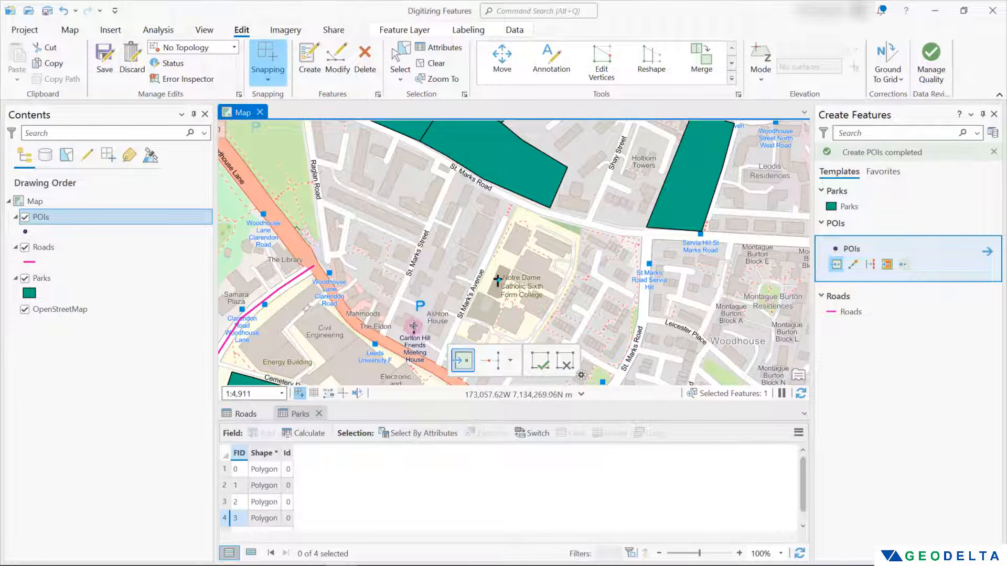
- Save all pending edits to the digitized features, including the new POI points
scroll(496, 318, "down", 3)
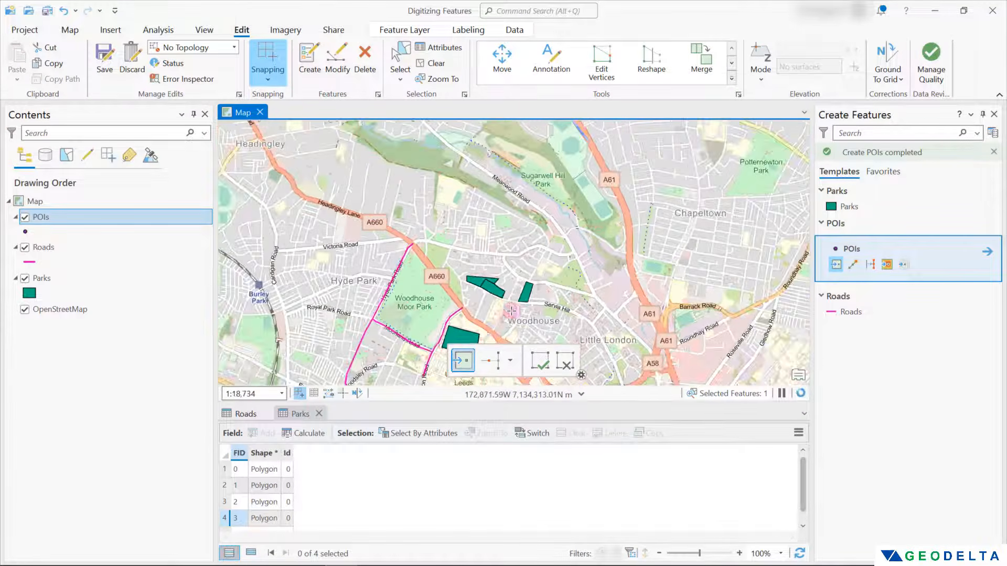
left_click_drag(516, 288, 535, 190)
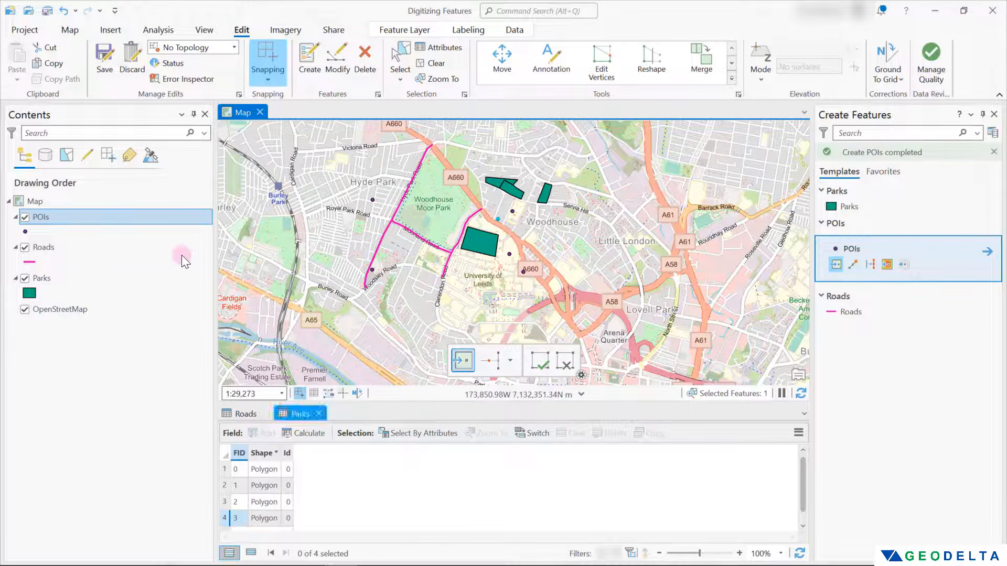
left_click(106, 56)
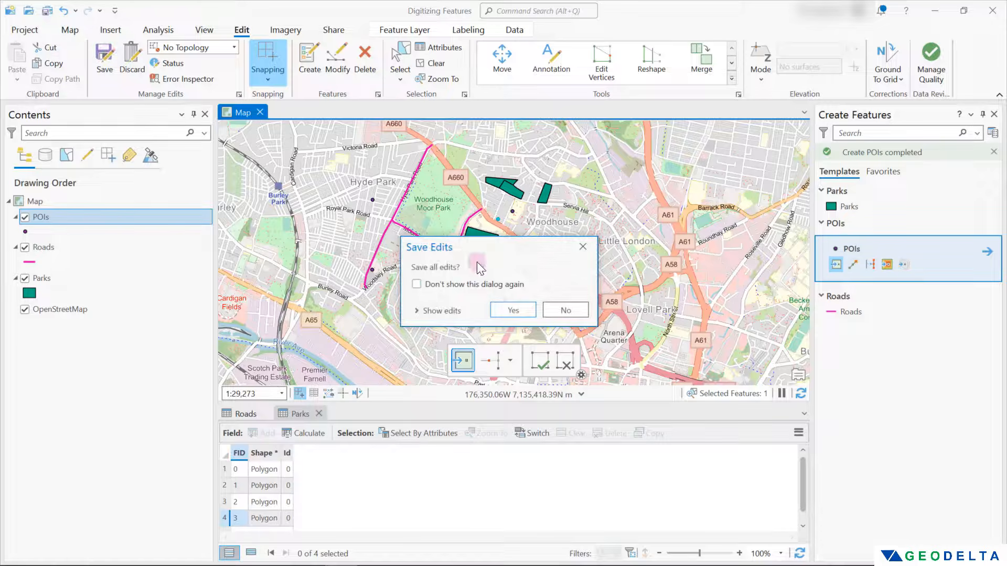
left_click(511, 310)
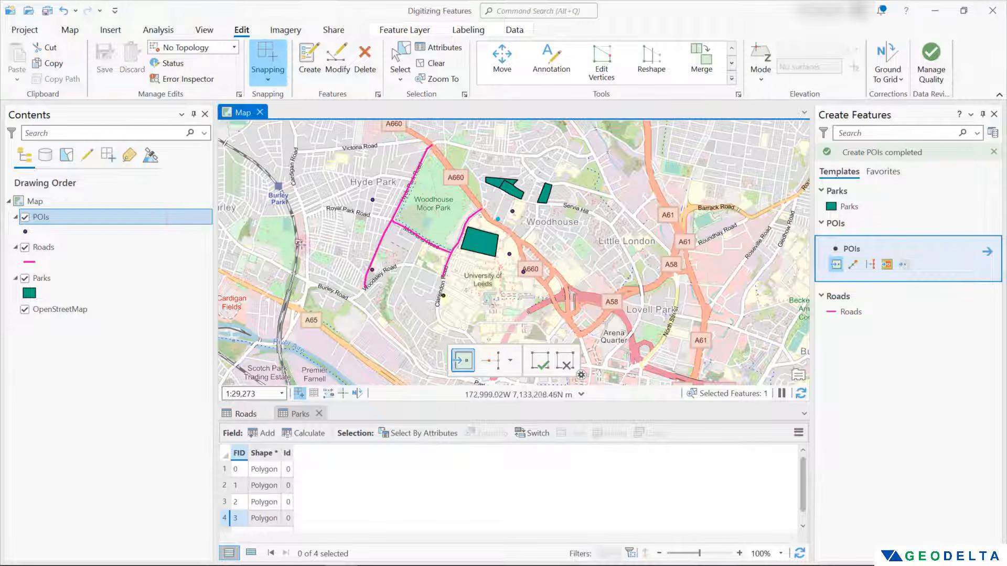
- Open the POIs layer's attribute table, look through its point records, and close the Create Features pane
right_click(62, 217)
left_click(140, 138)
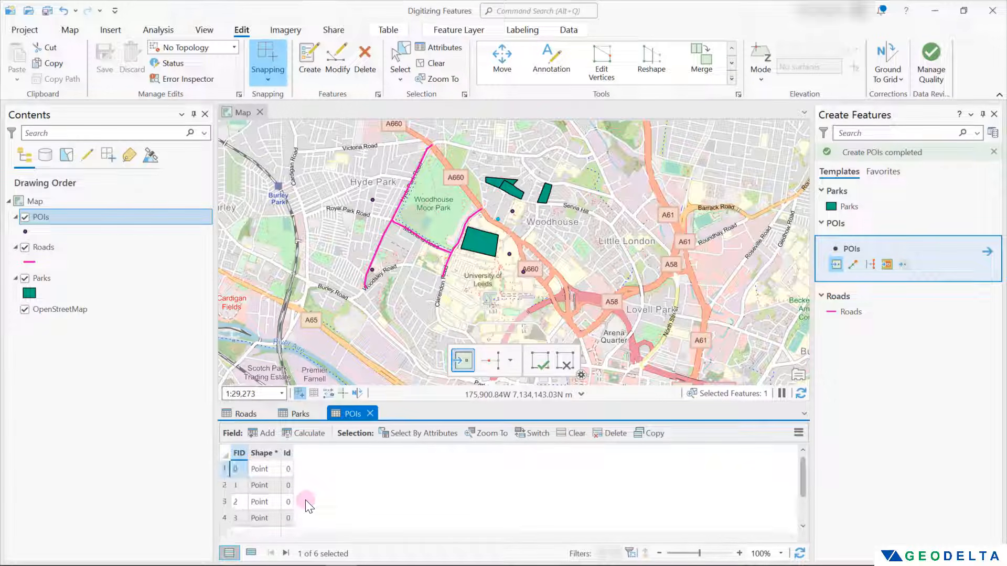
scroll(305, 499, "down", 1)
scroll(268, 509, "up", 1)
left_click(994, 114)
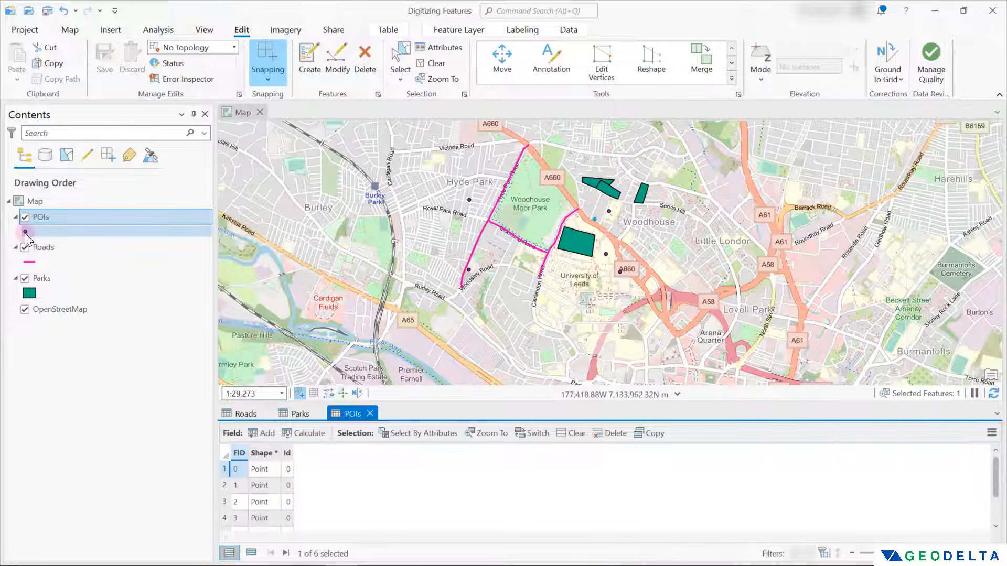
- Format the POIs point symbol with a red fill, 8 pt size and 1 pt outline width, and close the symbology settings
left_click(24, 233)
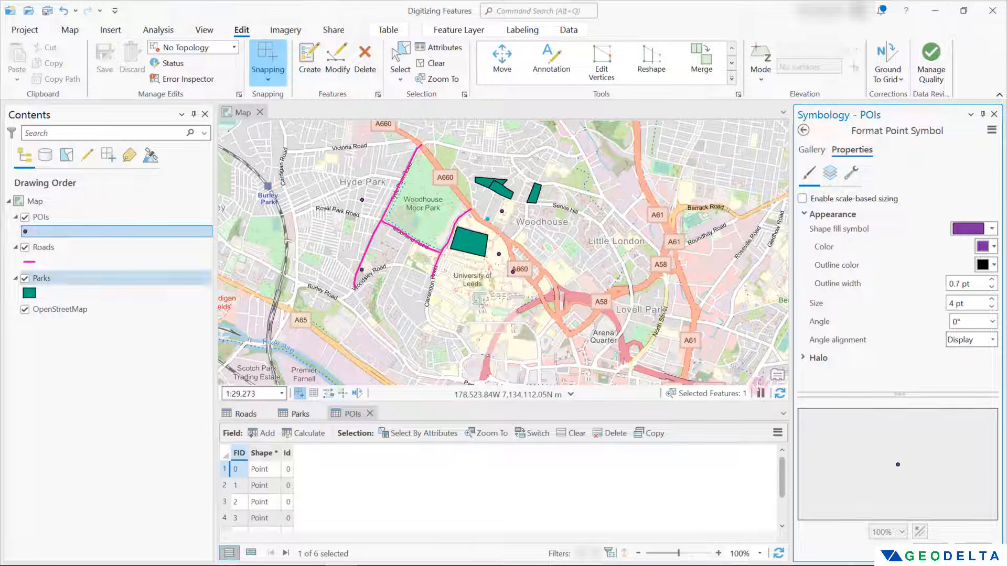
left_click(993, 247)
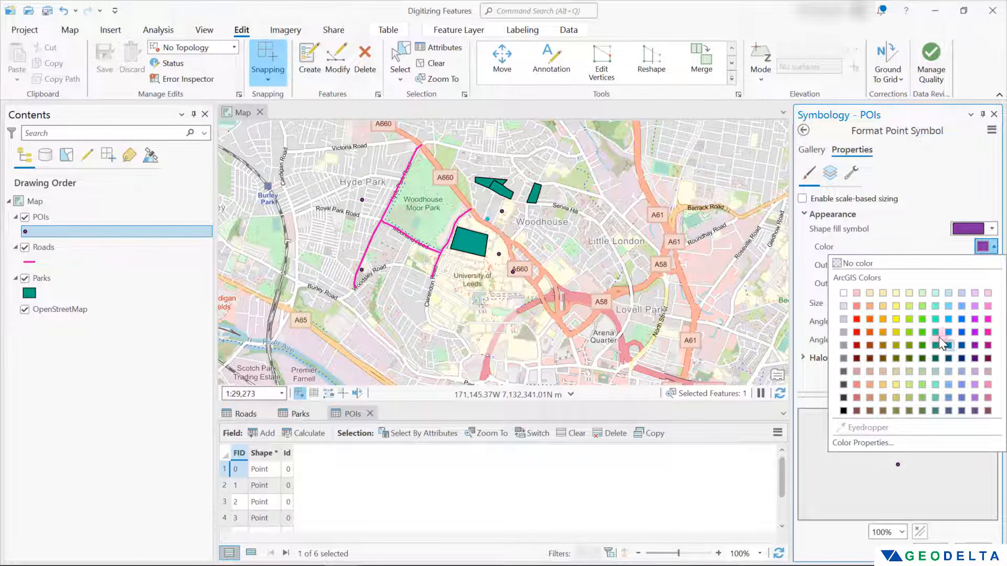
left_click(857, 318)
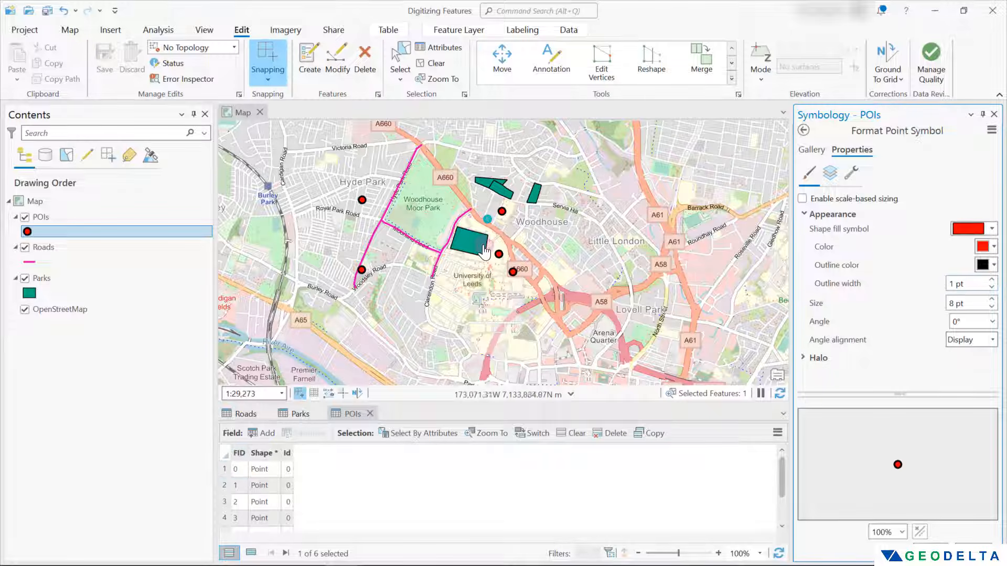
left_click_drag(484, 253, 529, 237)
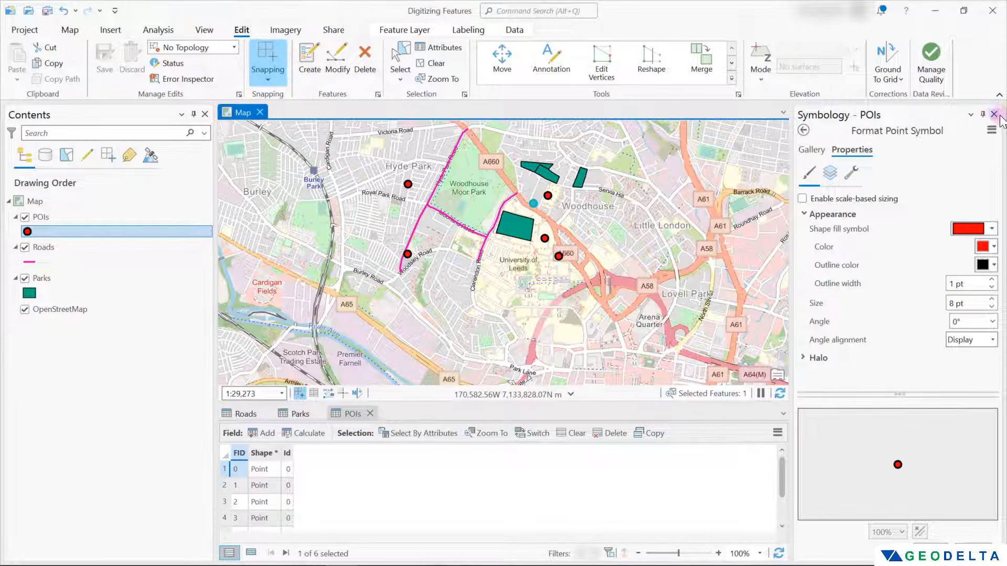
left_click(993, 115)
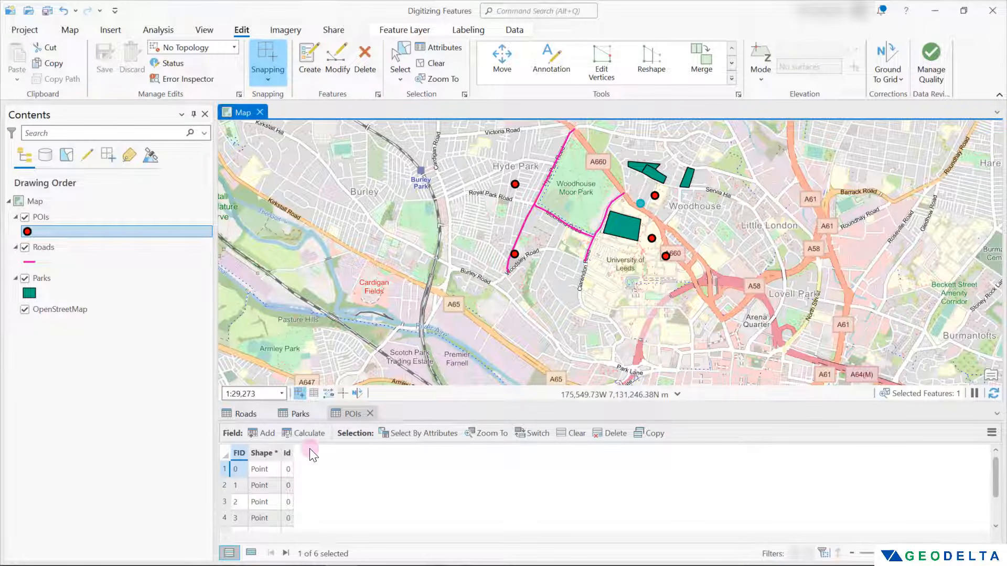
- Select the first record in the POIs table to locate its point on the map around Woodhouse Moor Park
left_click(223, 469)
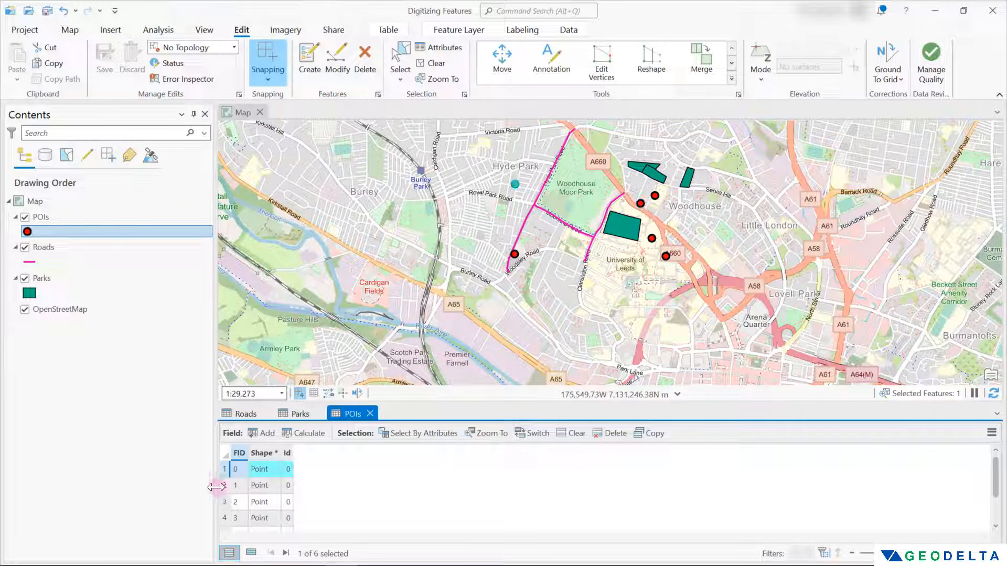
left_click_drag(613, 206, 561, 261)
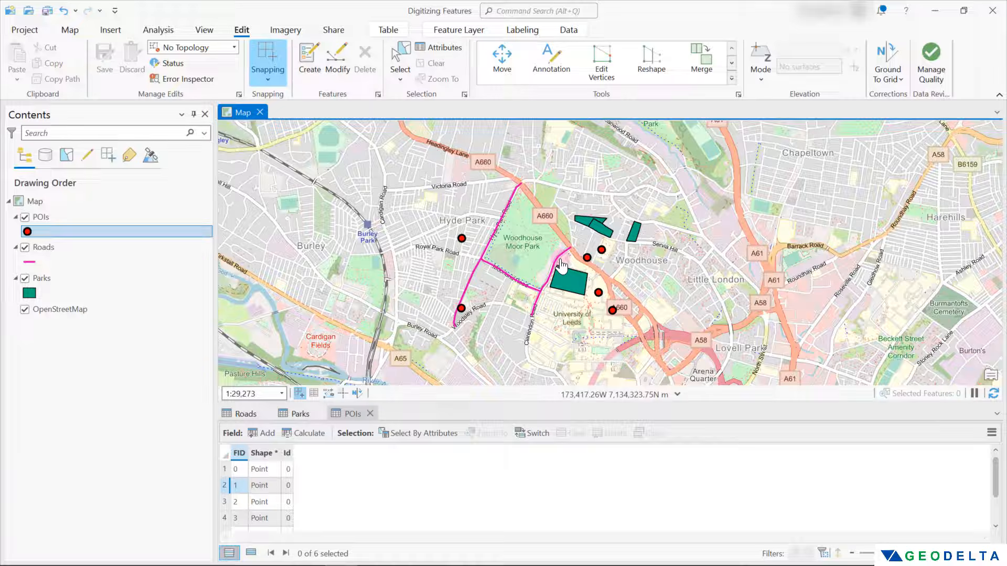
scroll(561, 261, "up", 2)
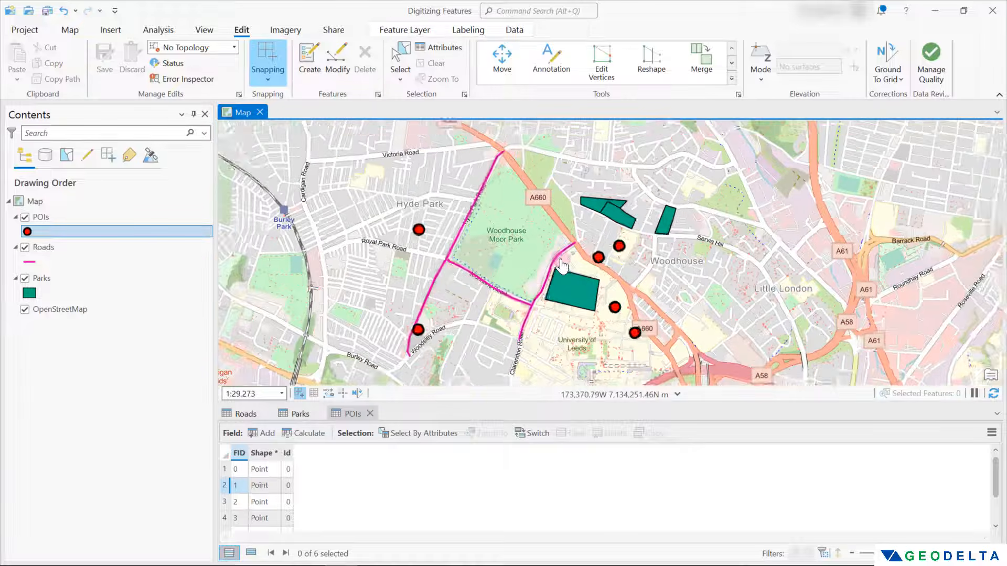
scroll(561, 264, "up", 2)
- Hide the OpenStreetMap basemap so that only the POIs, Roads and Parks layers are displayed
left_click(25, 313)
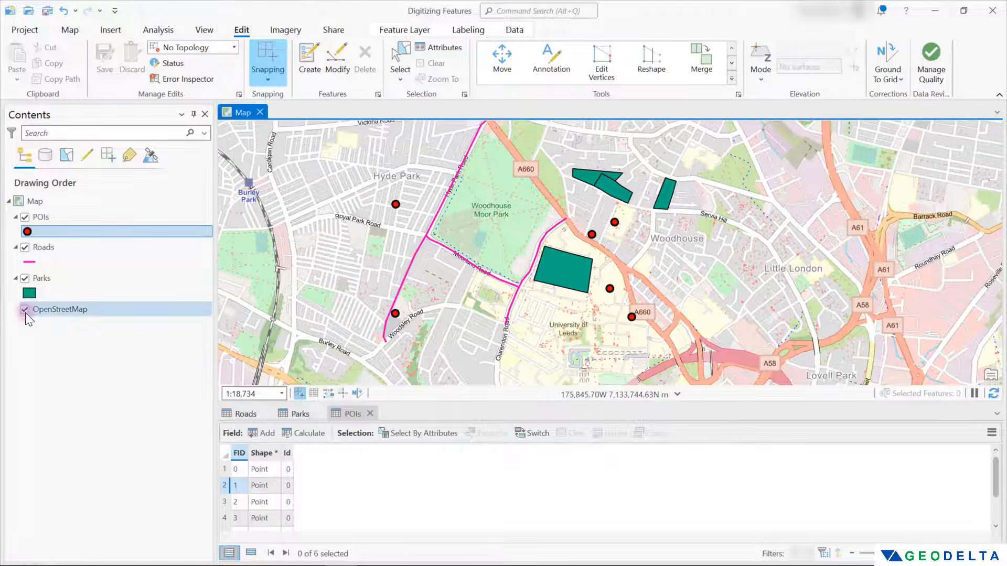
left_click(24, 310)
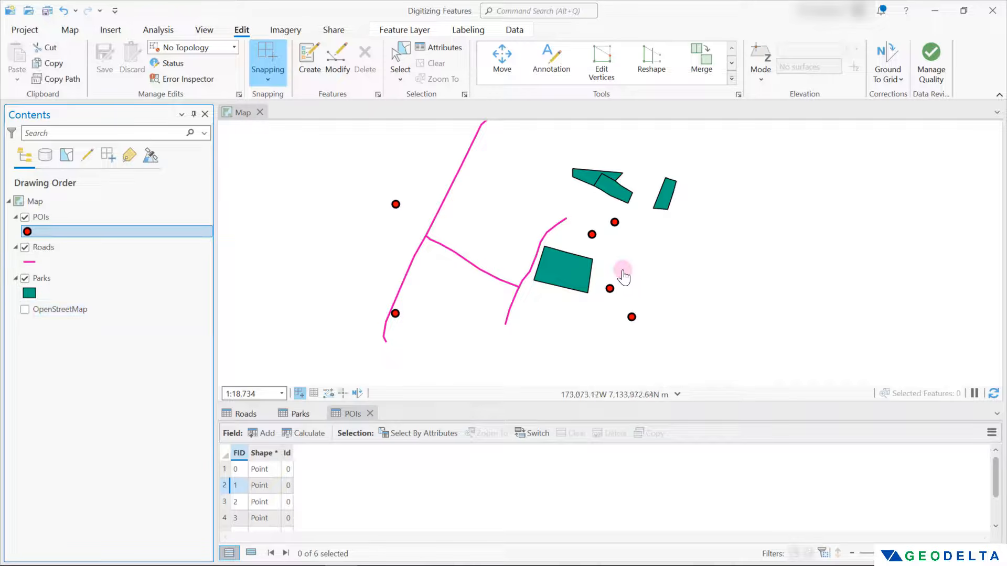
left_click_drag(638, 263, 615, 279)
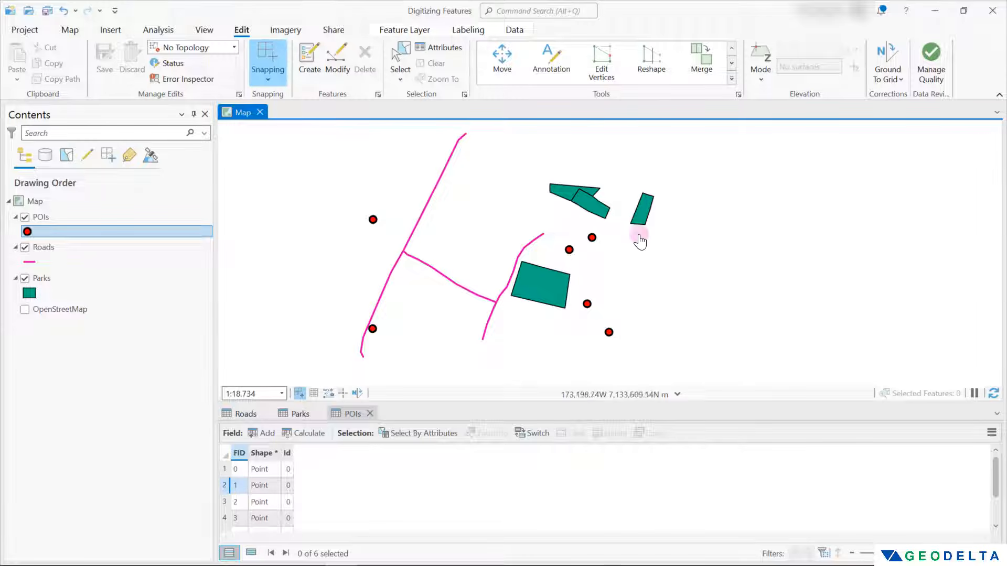
- Switch to the File Explorer folder "63. Creating Features in ArcGIS Pro", narrow its window, and examine the Parks, POIs and Roads shapefile files
key("alt+Tab")
mouse_move(553, 118)
left_mouse_down()
mouse_move(587, 118)
mouse_move(562, 120)
left_mouse_up()
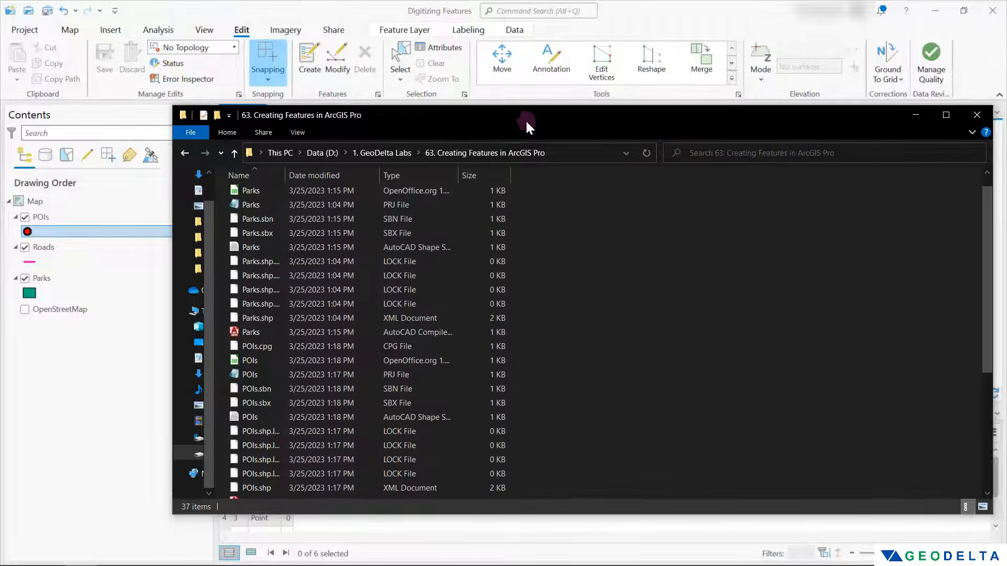
left_click_drag(168, 192, 411, 192)
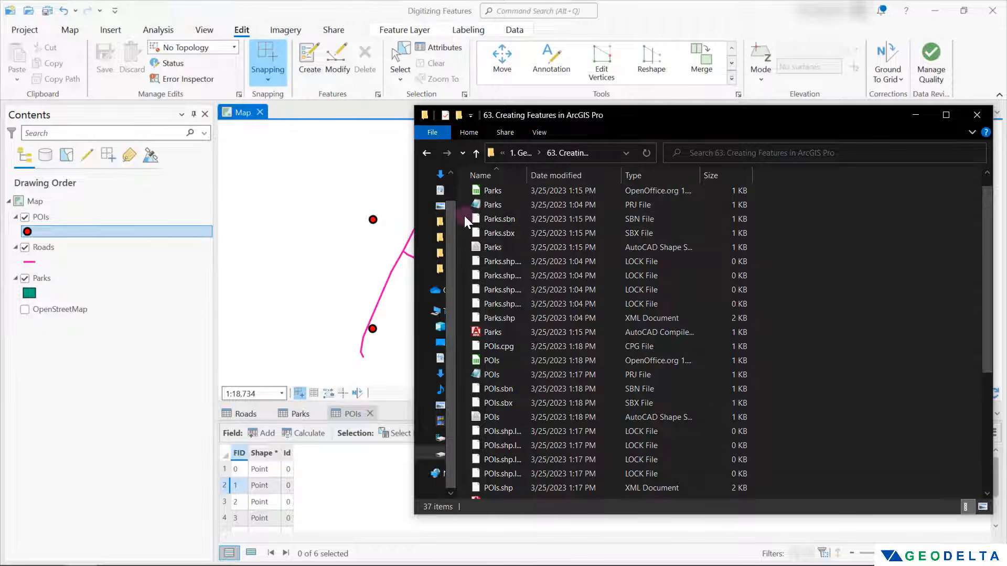
left_click_drag(465, 213, 524, 333)
left_click(866, 417)
scroll(865, 266, "down", 5)
left_click_drag(790, 495, 706, 255)
scroll(883, 344, "up", 4)
left_click(873, 353)
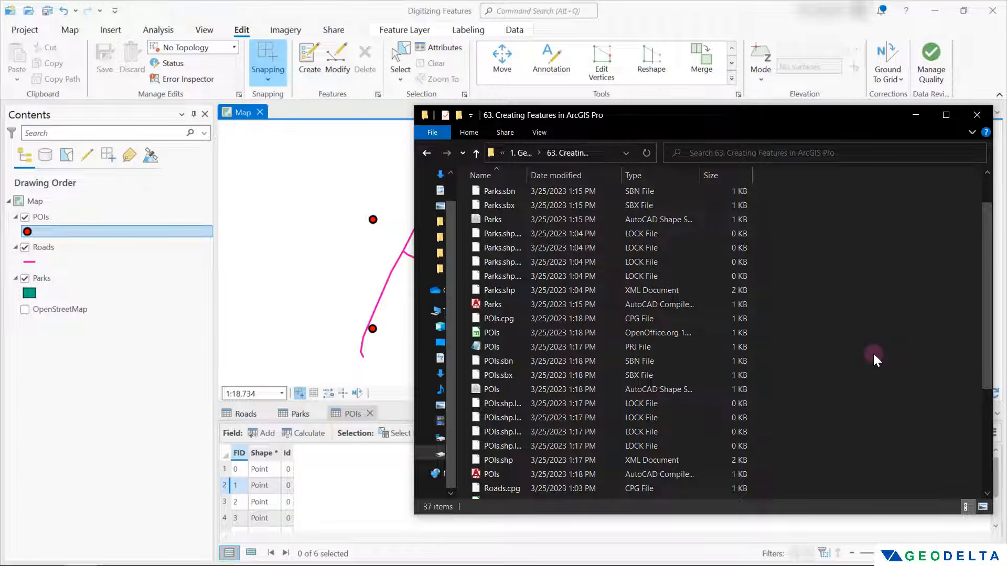
scroll(874, 355, "up", 1)
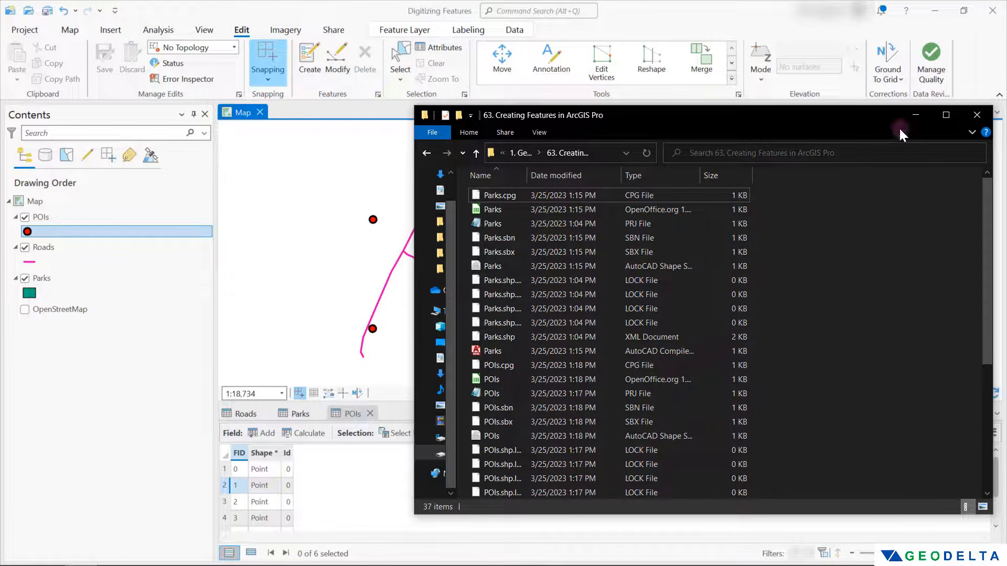